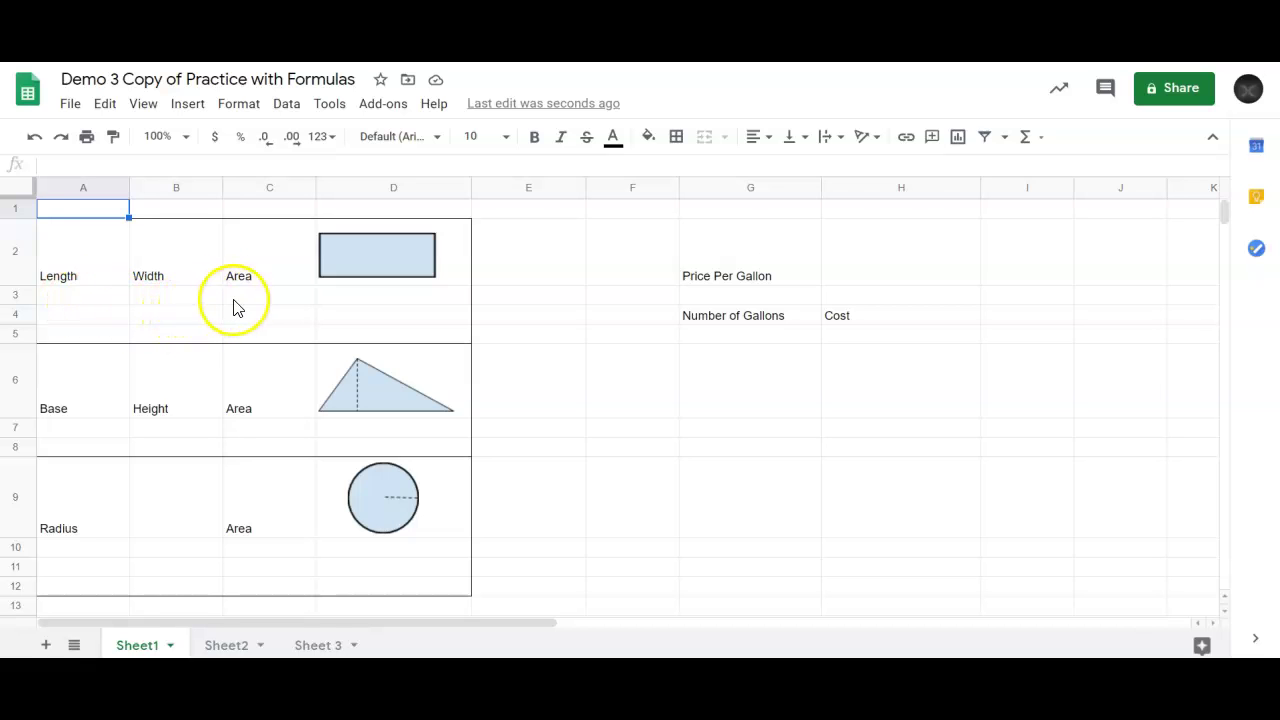
# - Enter the rectangle's length 24 in A3 and width 16 in B3
pyautogui.click(69, 301)
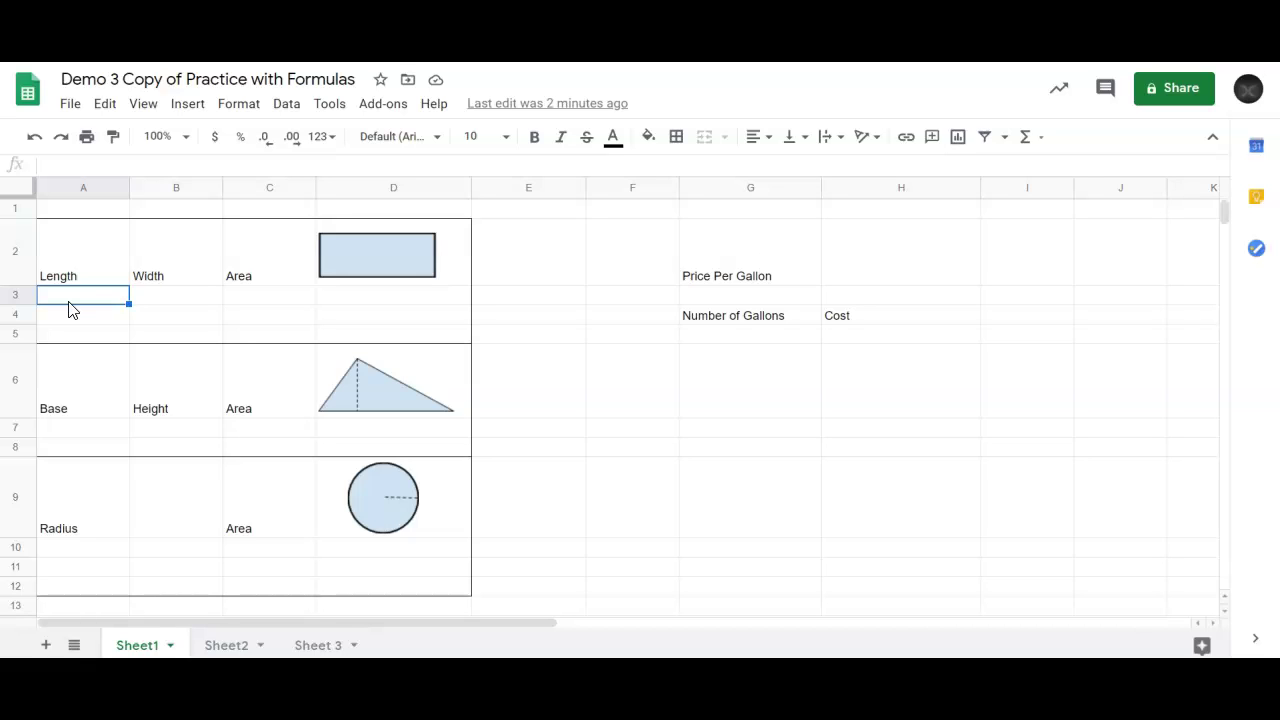
pyautogui.write('24')
pyautogui.press('Tab')
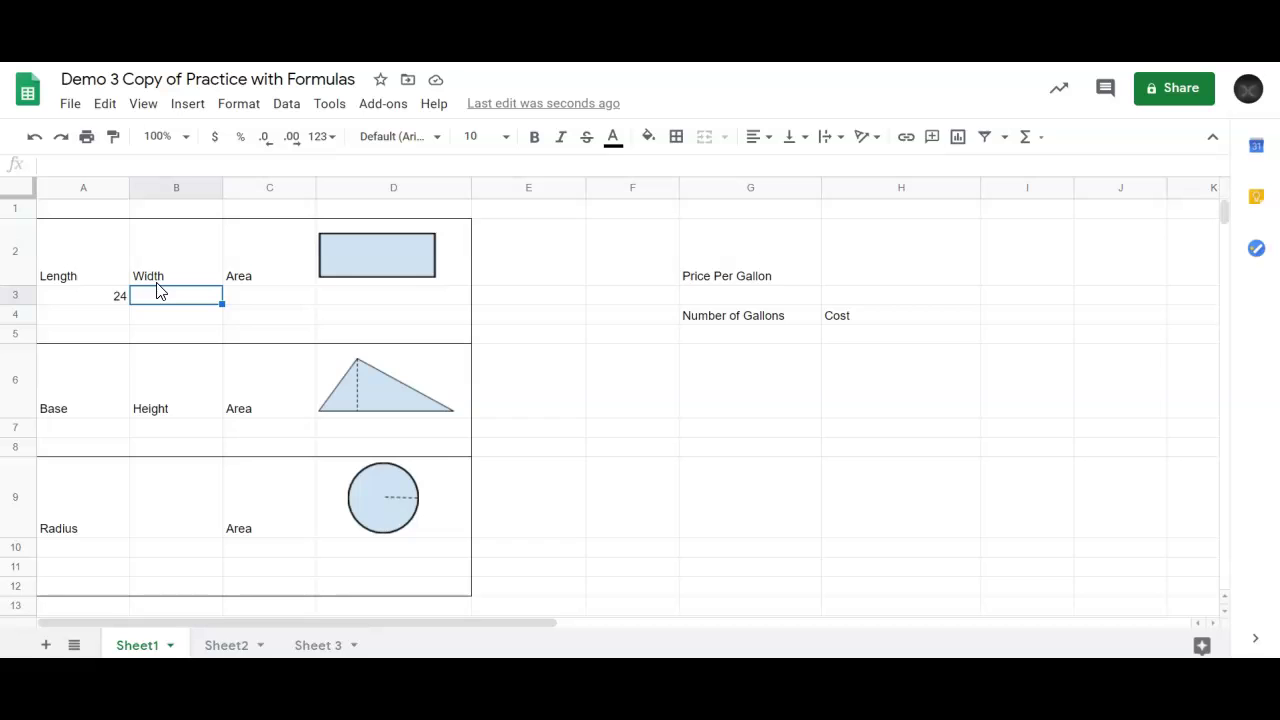
pyautogui.write('16')
pyautogui.press('Return')
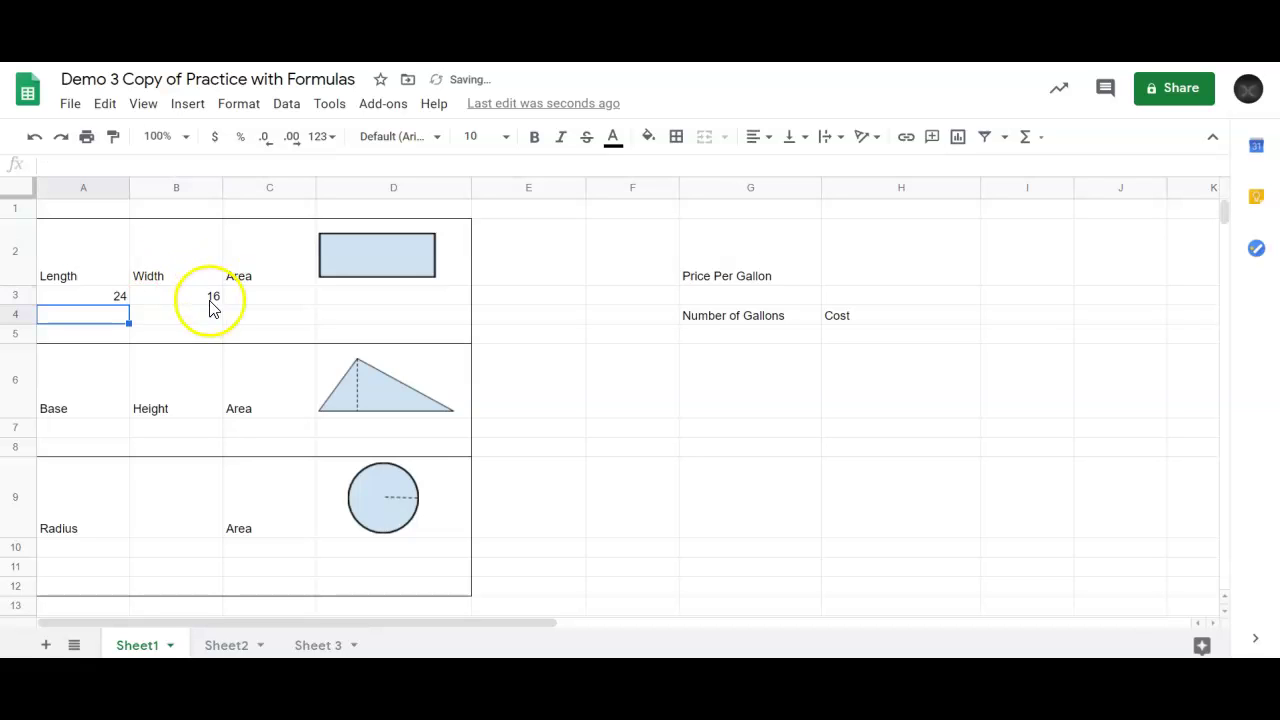
pyautogui.click(241, 300)
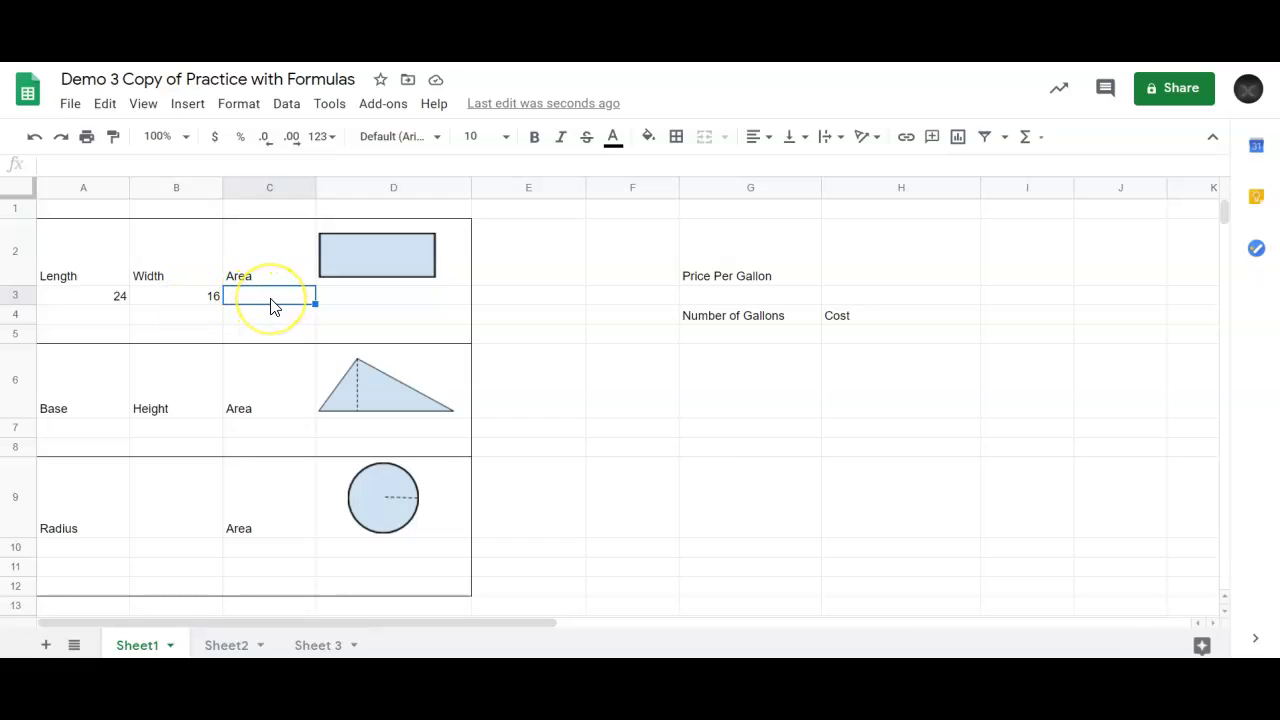
# - Enter =24*16 in C3 so the rectangle's area shows 384
pyautogui.click(271, 306)
pyautogui.write('=2')
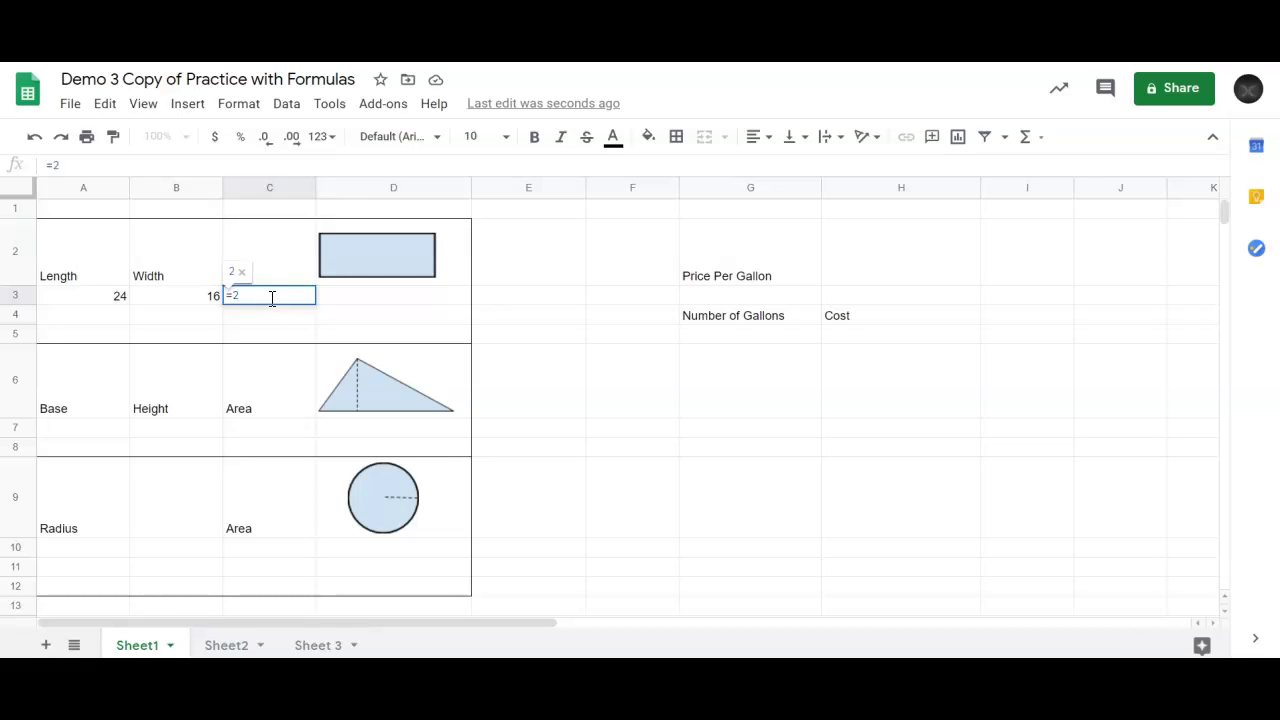
pyautogui.write('4*')
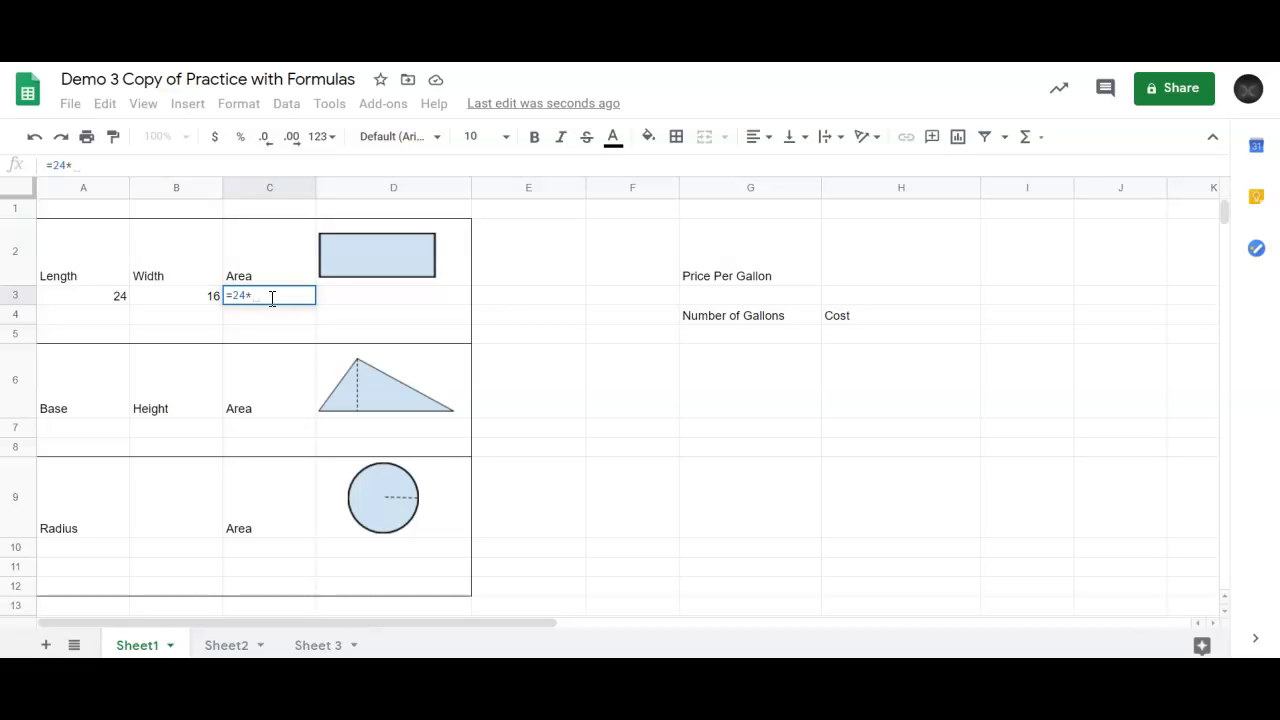
pyautogui.write('16')
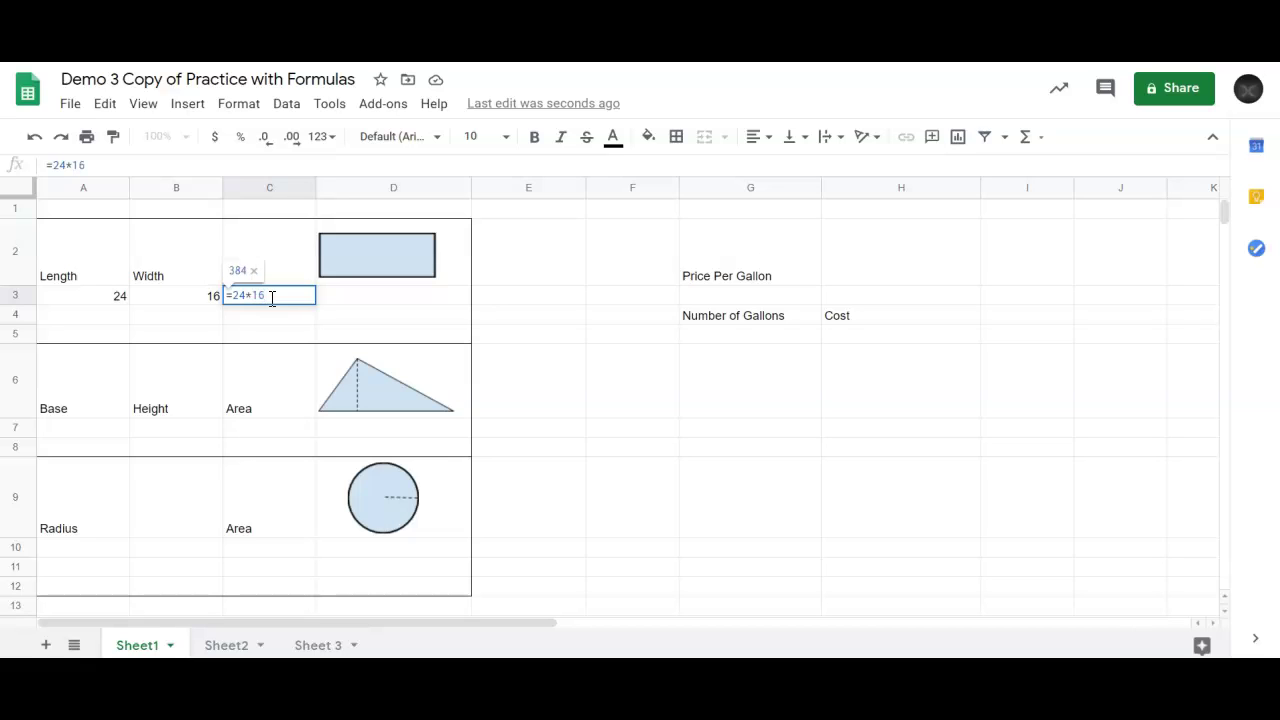
pyautogui.press('Return')
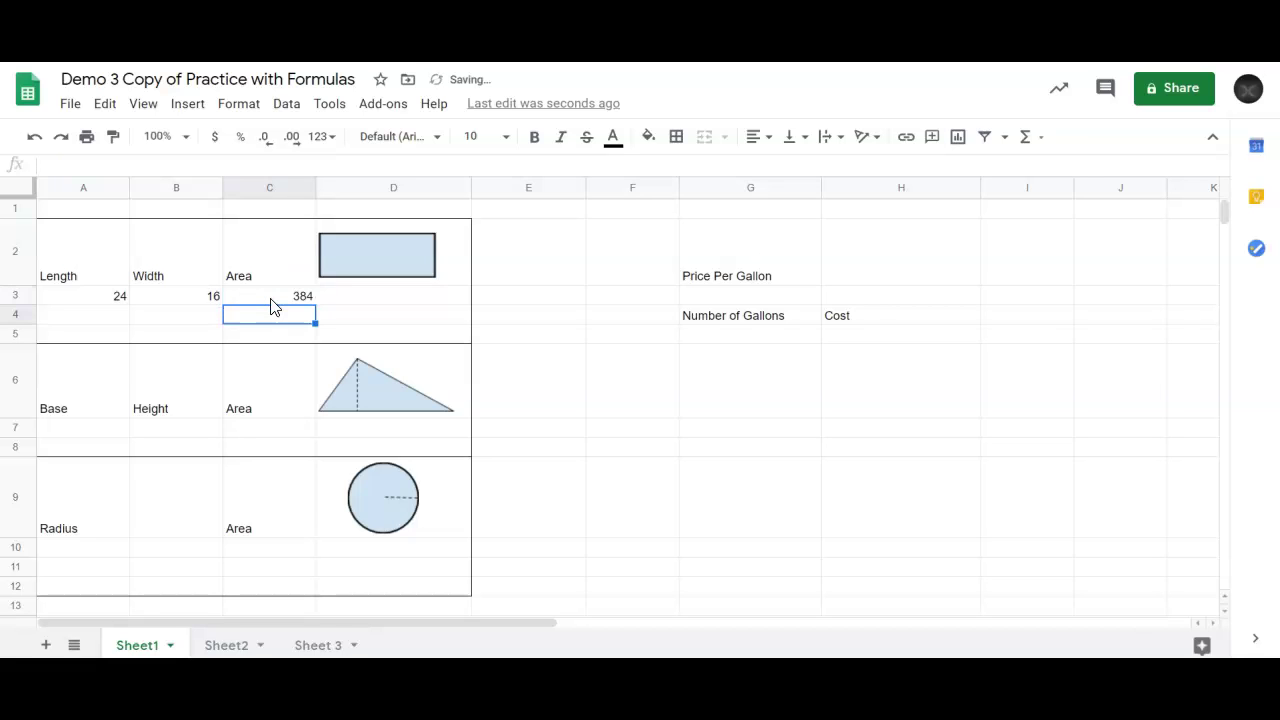
pyautogui.click(271, 297)
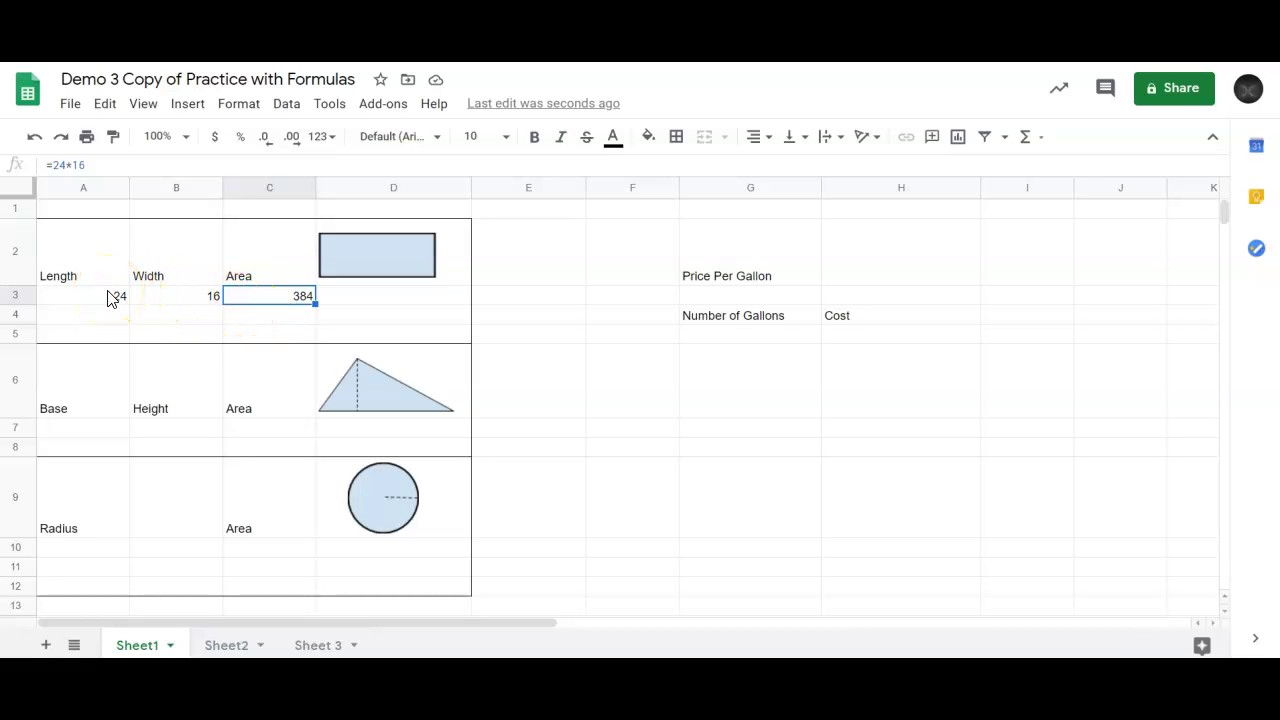
# - Change the rectangle's width in B3 to 10
pyautogui.click(199, 304)
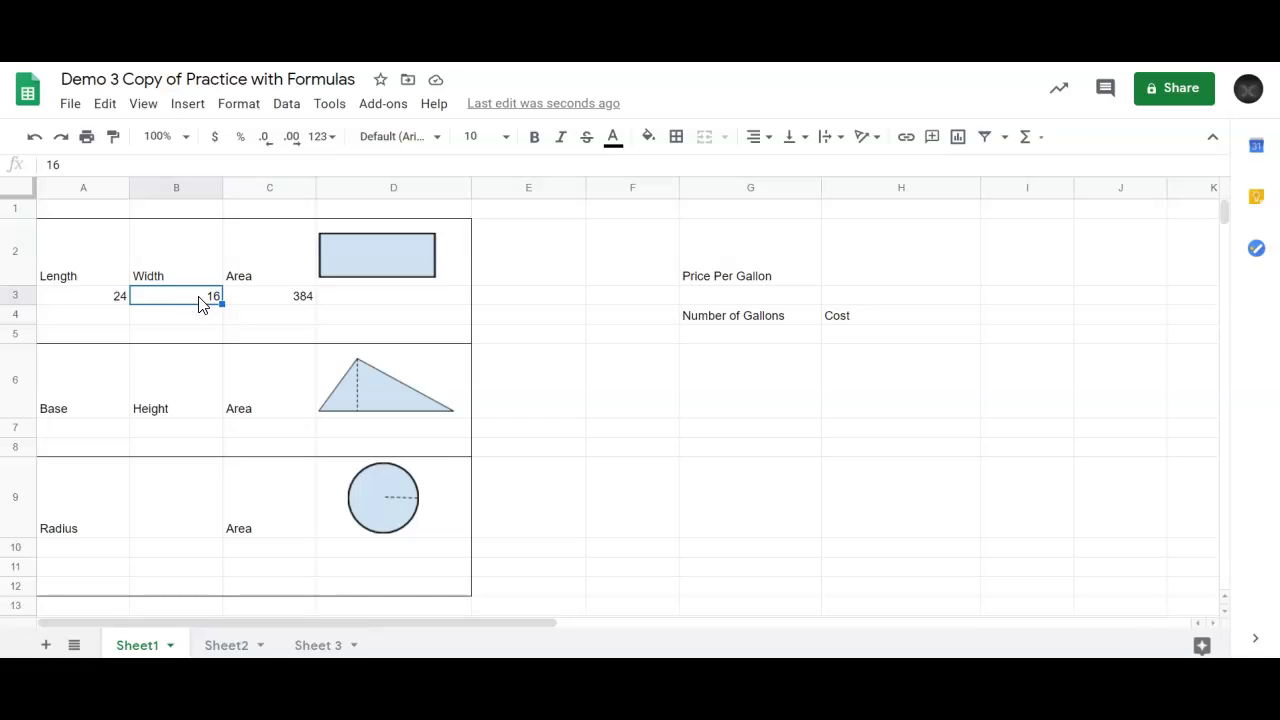
pyautogui.write('10')
pyautogui.press('Return')
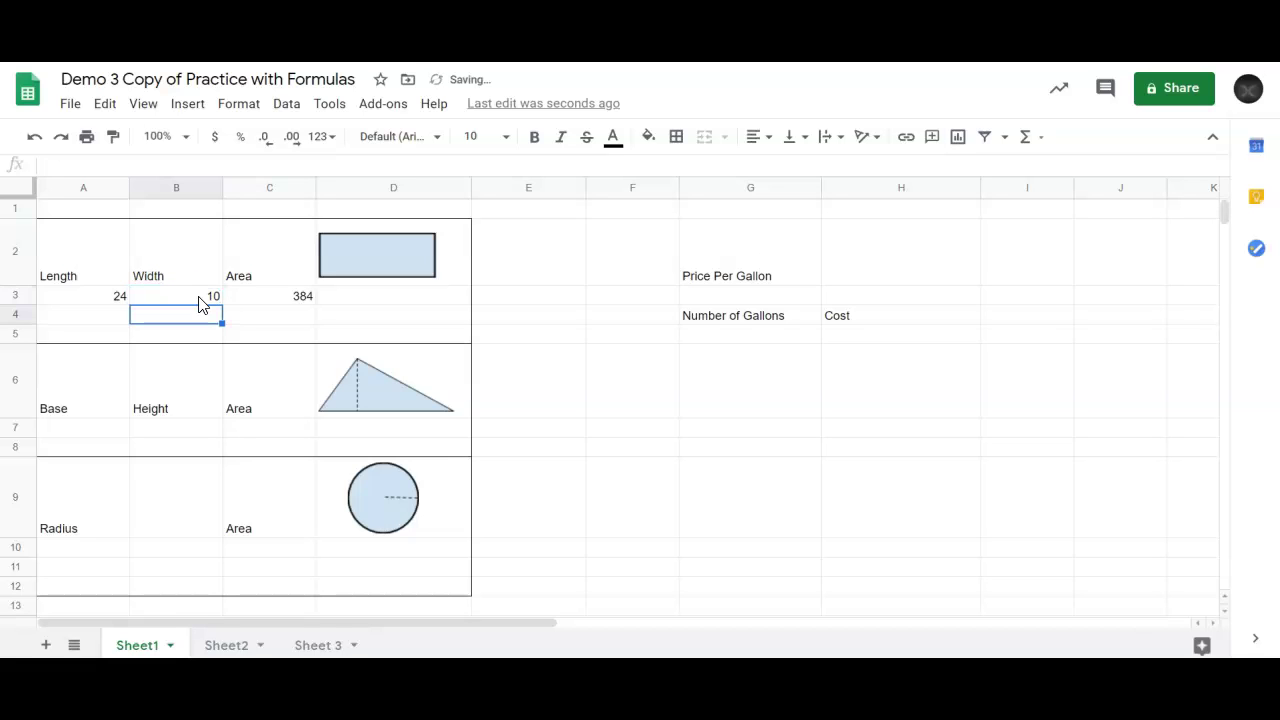
# - Correct the C3 area formula to =24*10 so it shows 240
pyautogui.click(302, 300)
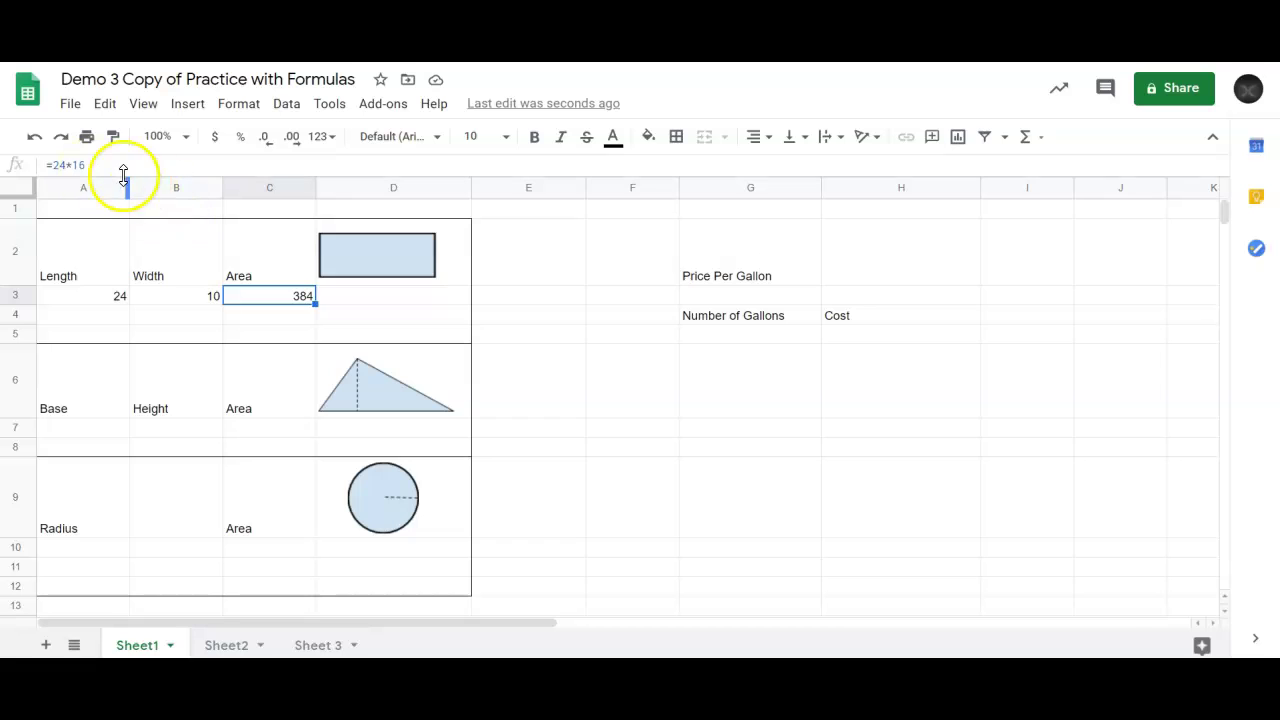
pyautogui.click(90, 165)
pyautogui.press('BackSpace')
pyautogui.write('0')
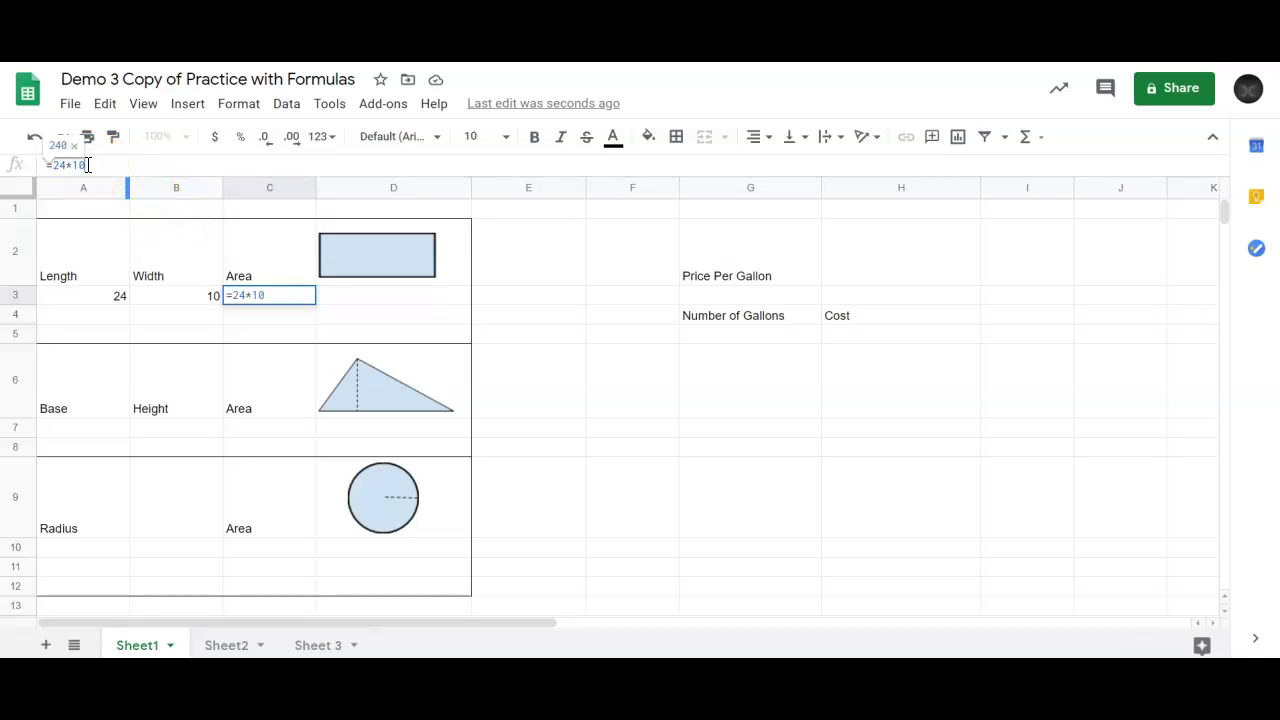
pyautogui.press('Return')
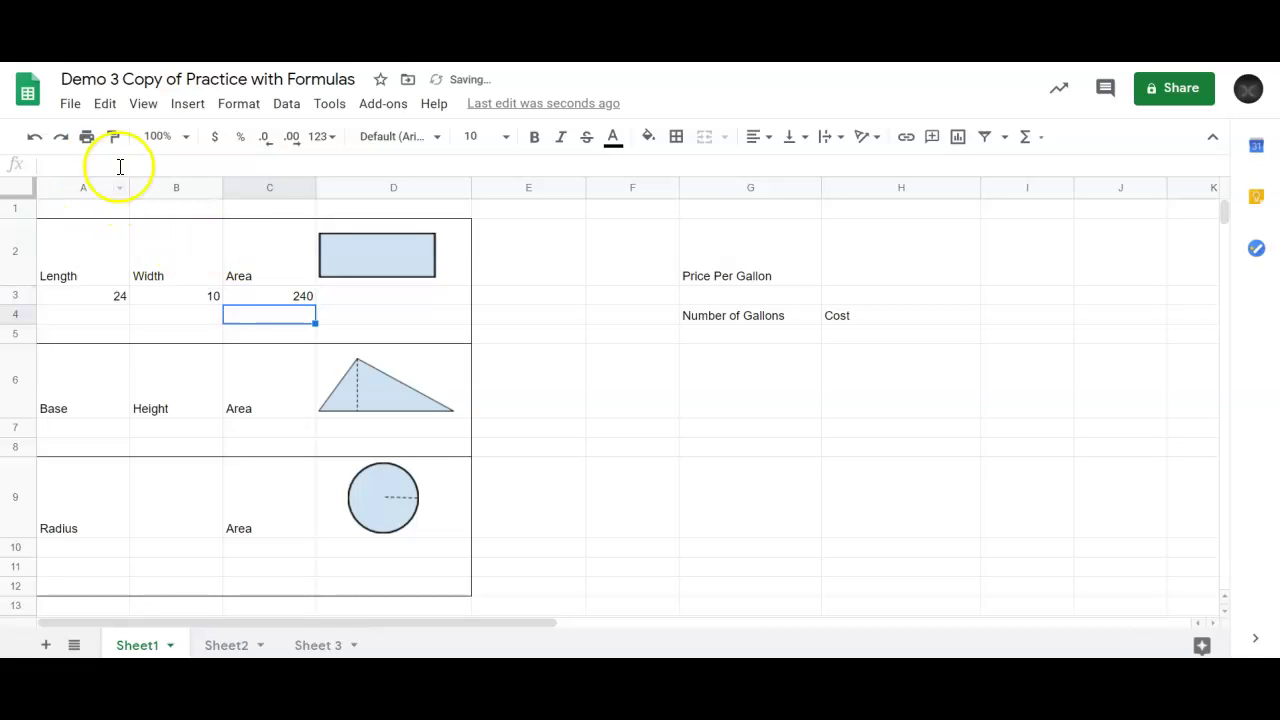
pyautogui.click(296, 298)
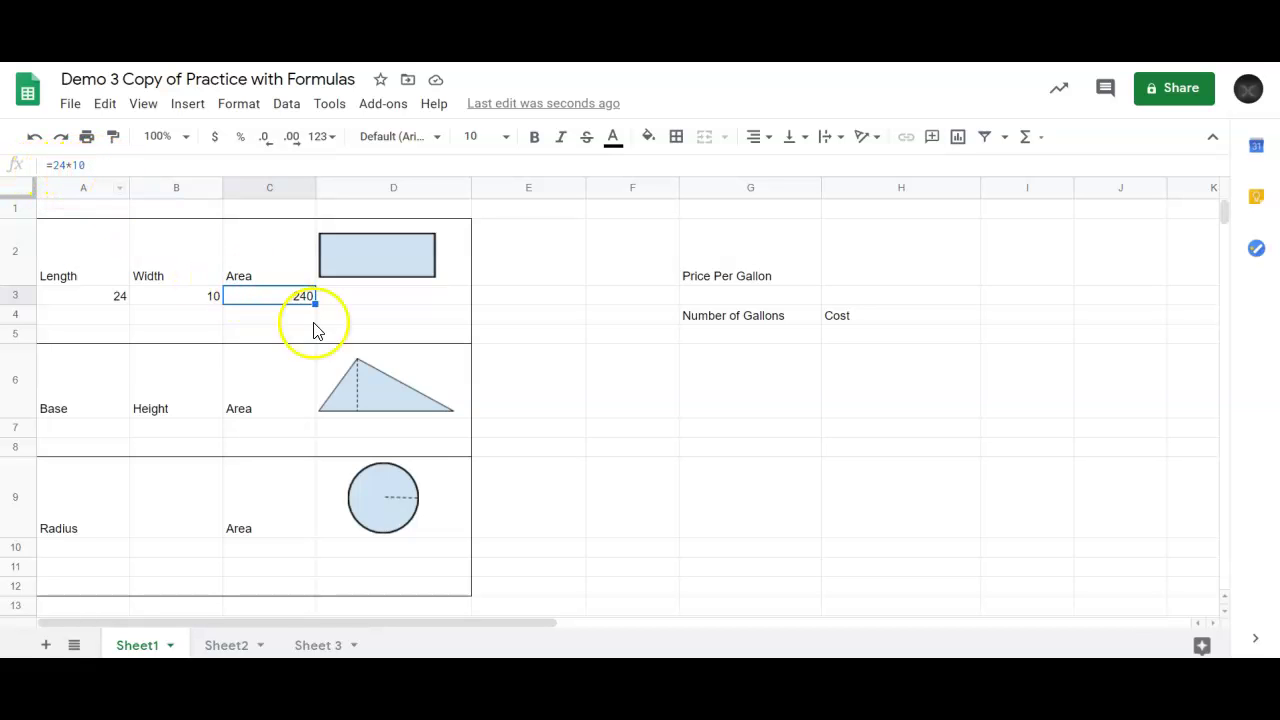
pyautogui.click(238, 278)
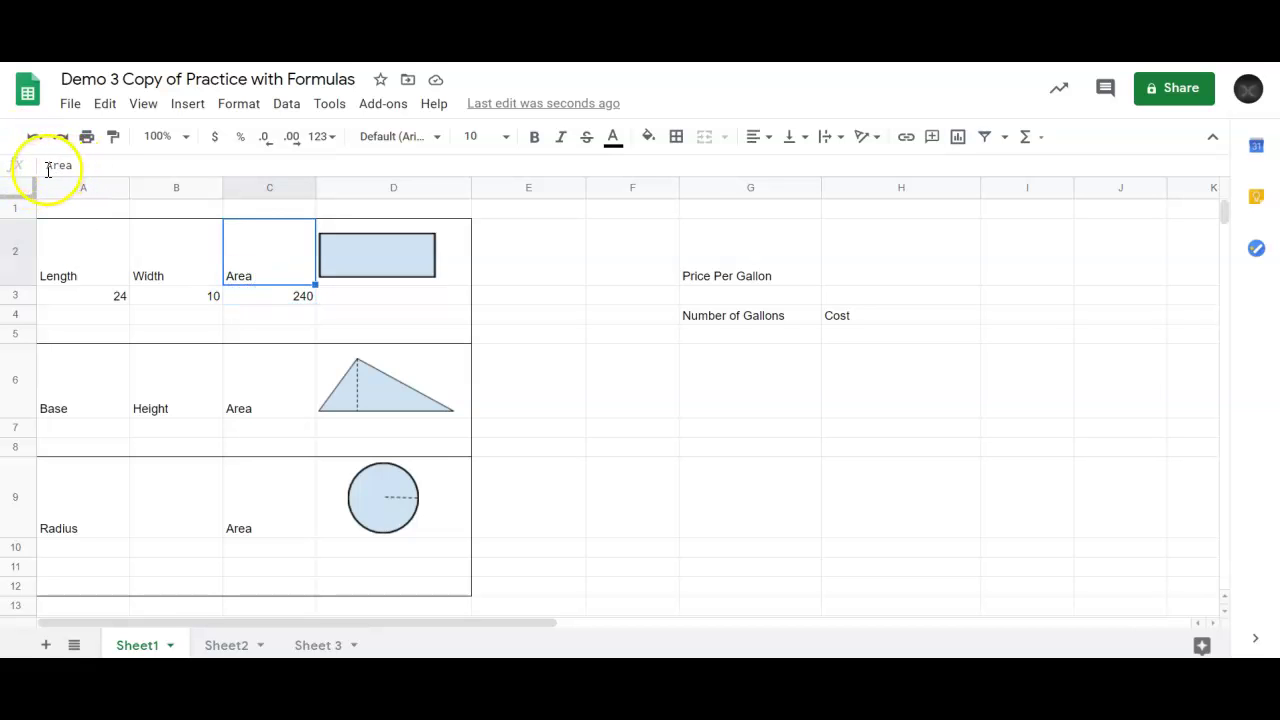
pyautogui.click(203, 296)
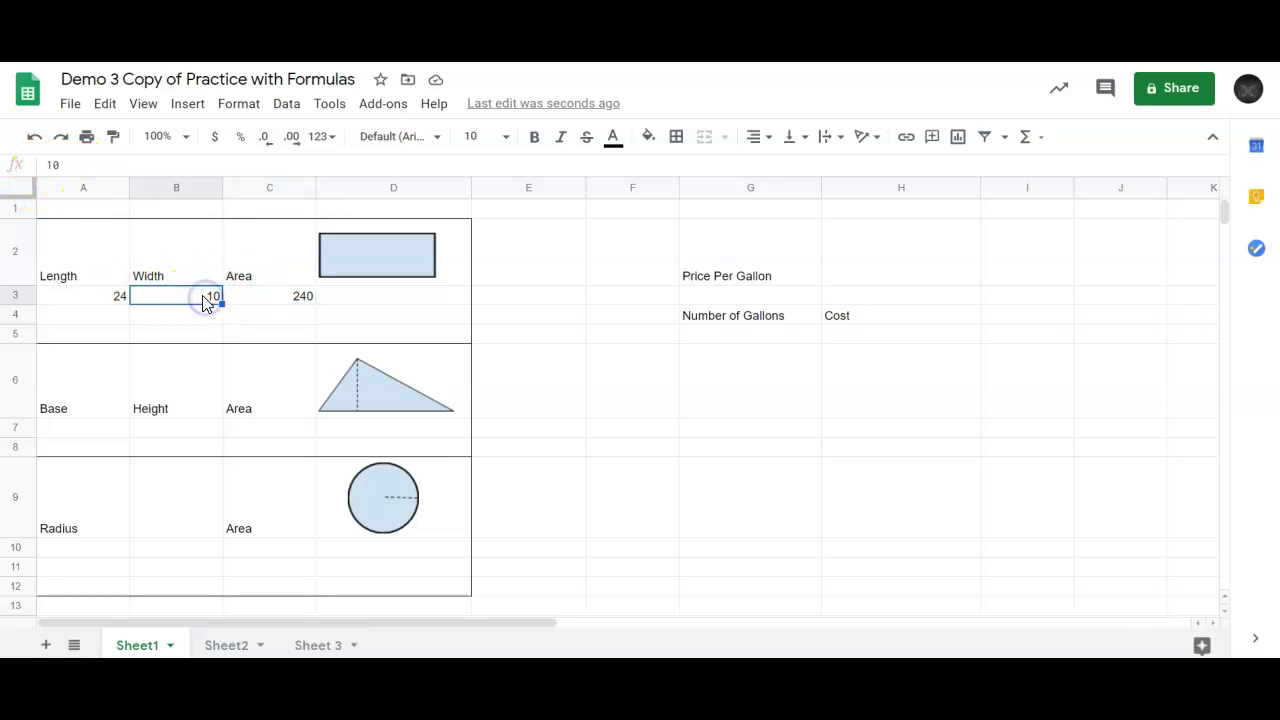
pyautogui.click(293, 298)
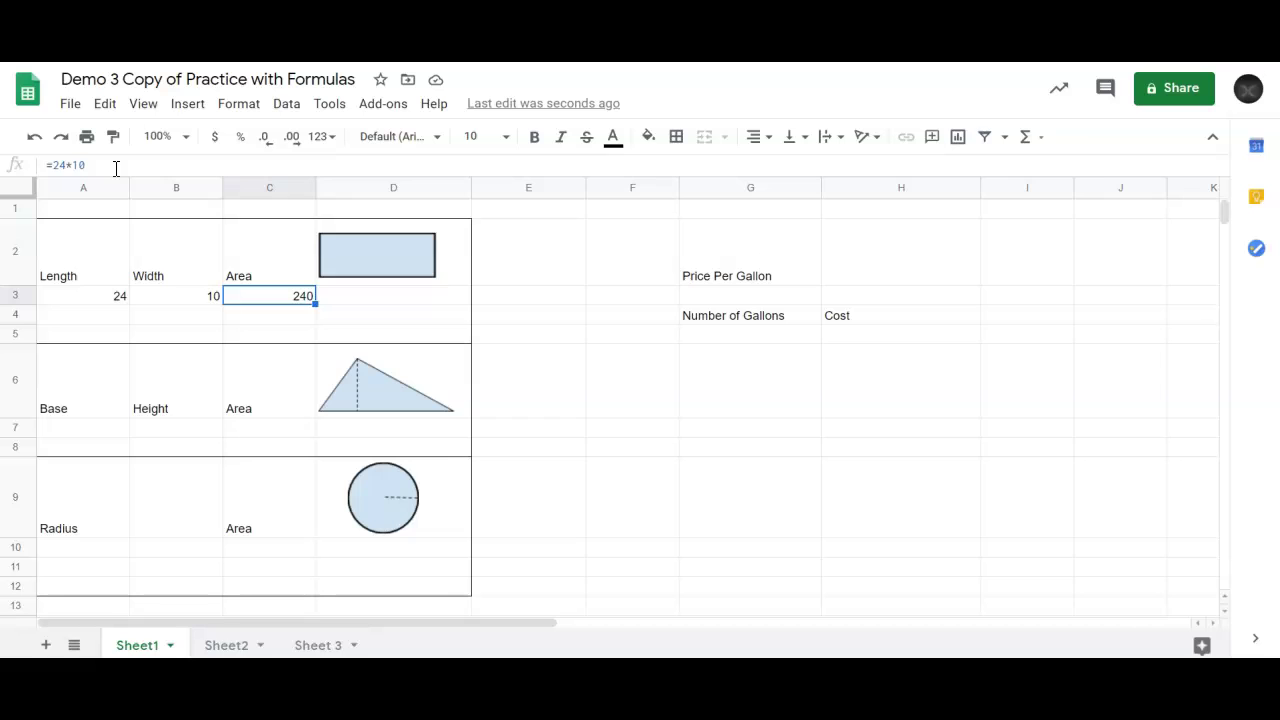
# - Replace C3's hard-coded area with the formula =A3*B3, still showing 240
pyautogui.press('Delete')
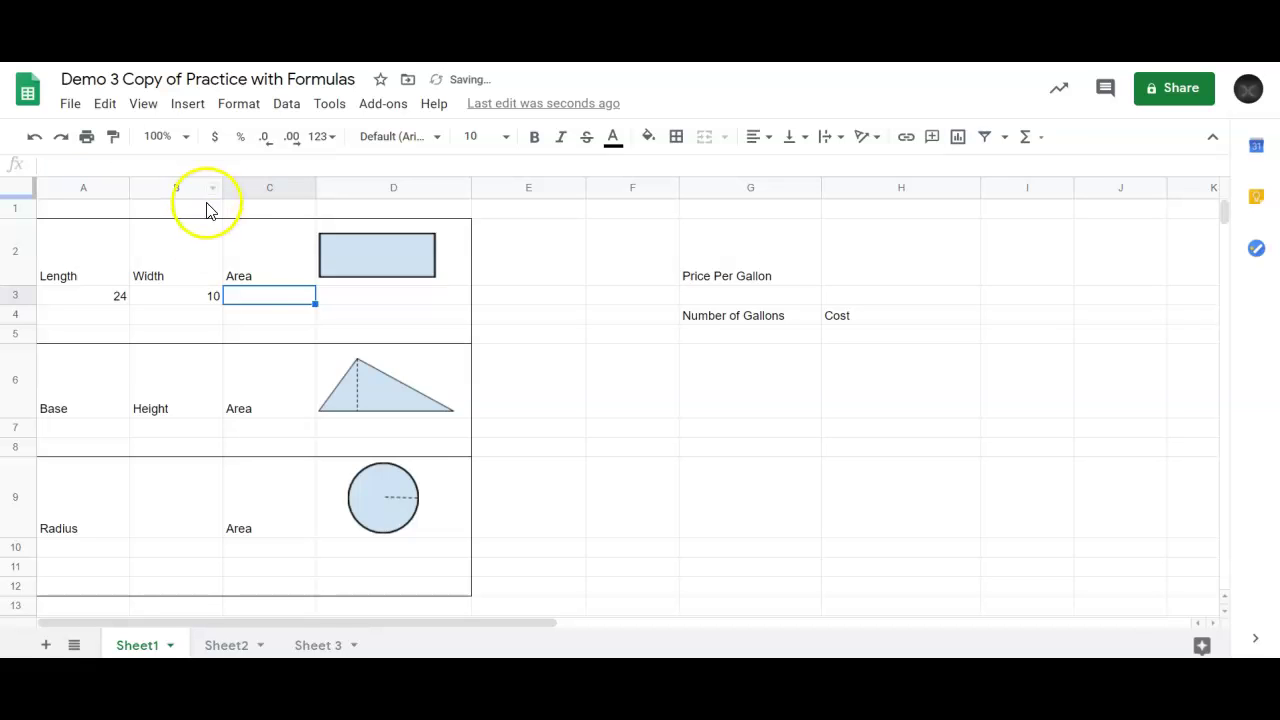
pyautogui.click(282, 305)
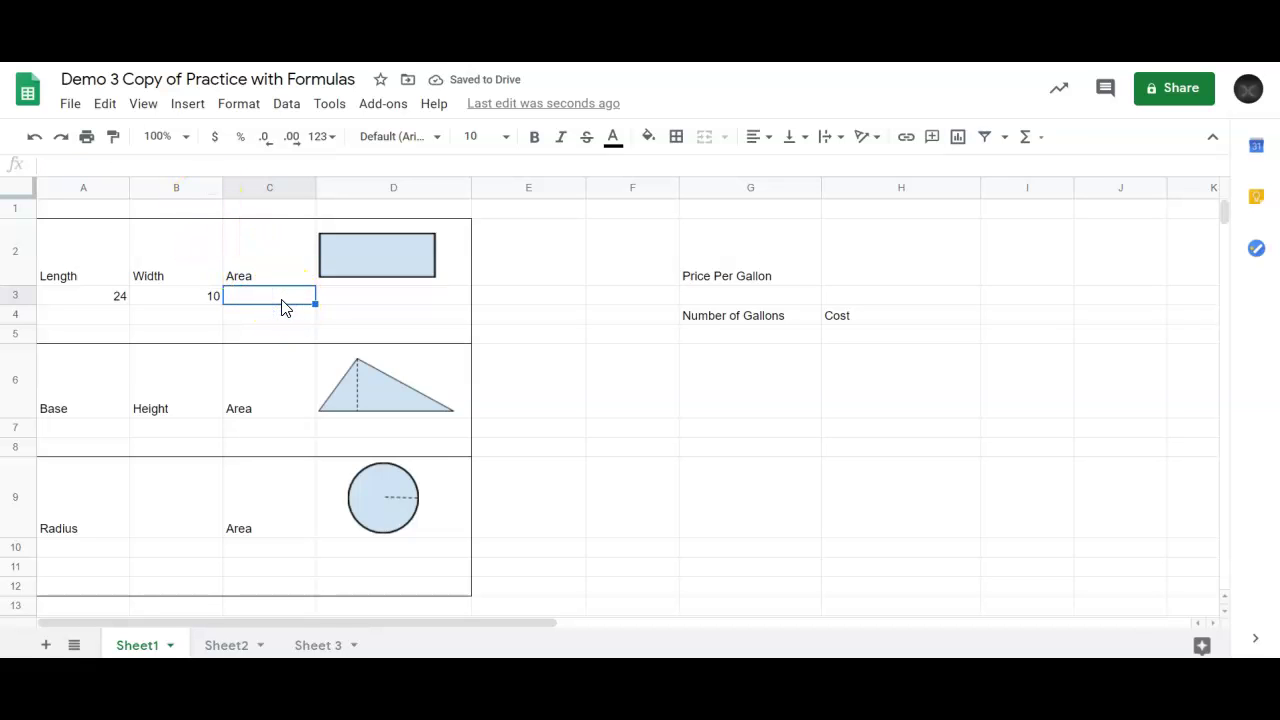
pyautogui.write('=')
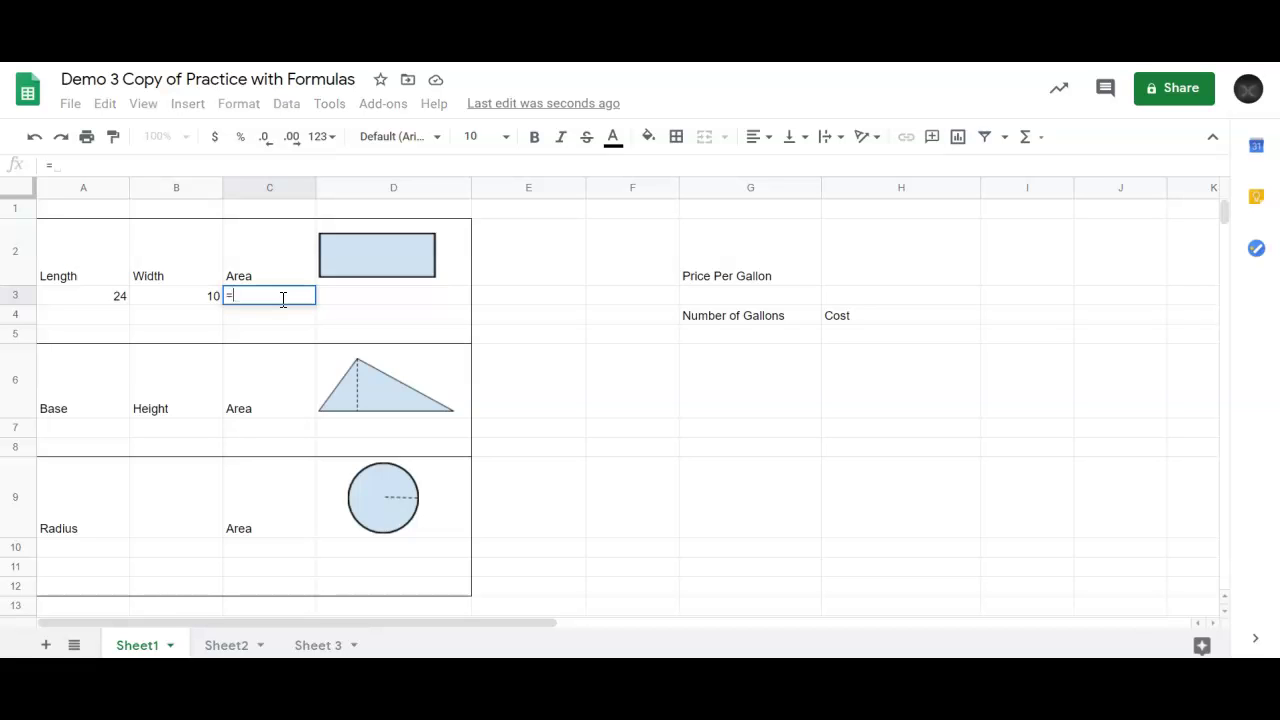
pyautogui.click(112, 300)
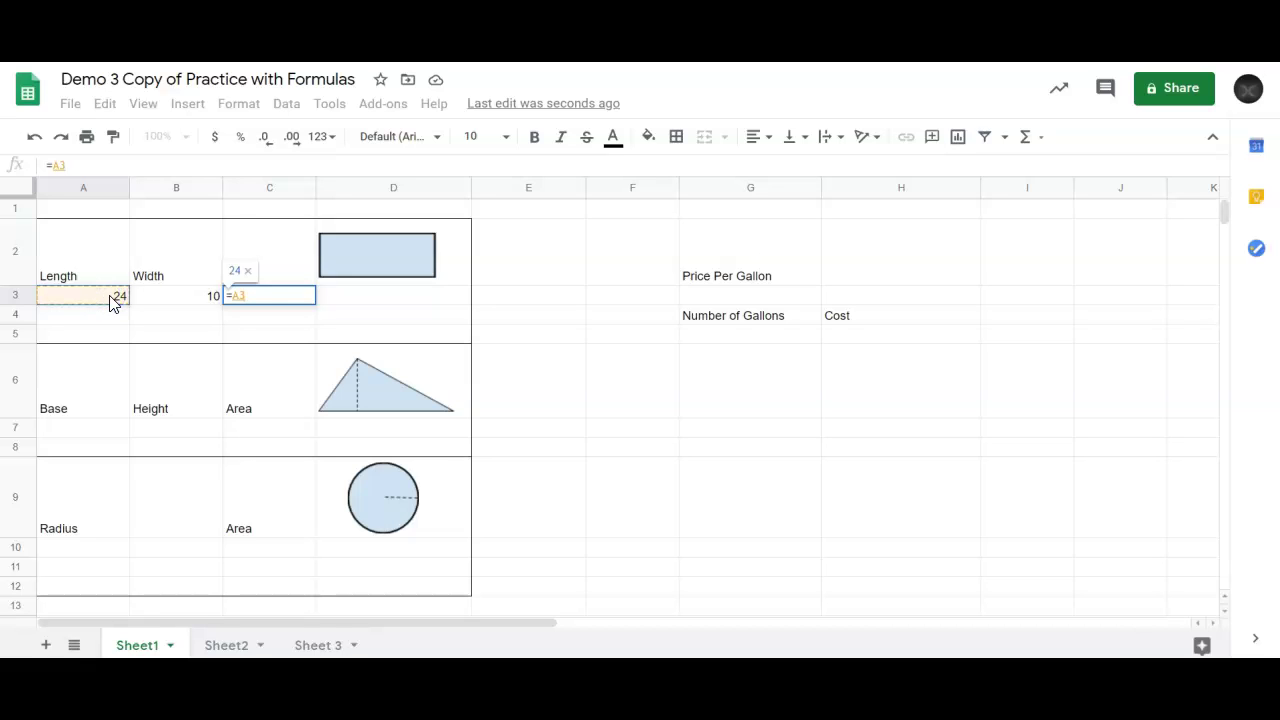
pyautogui.write('*')
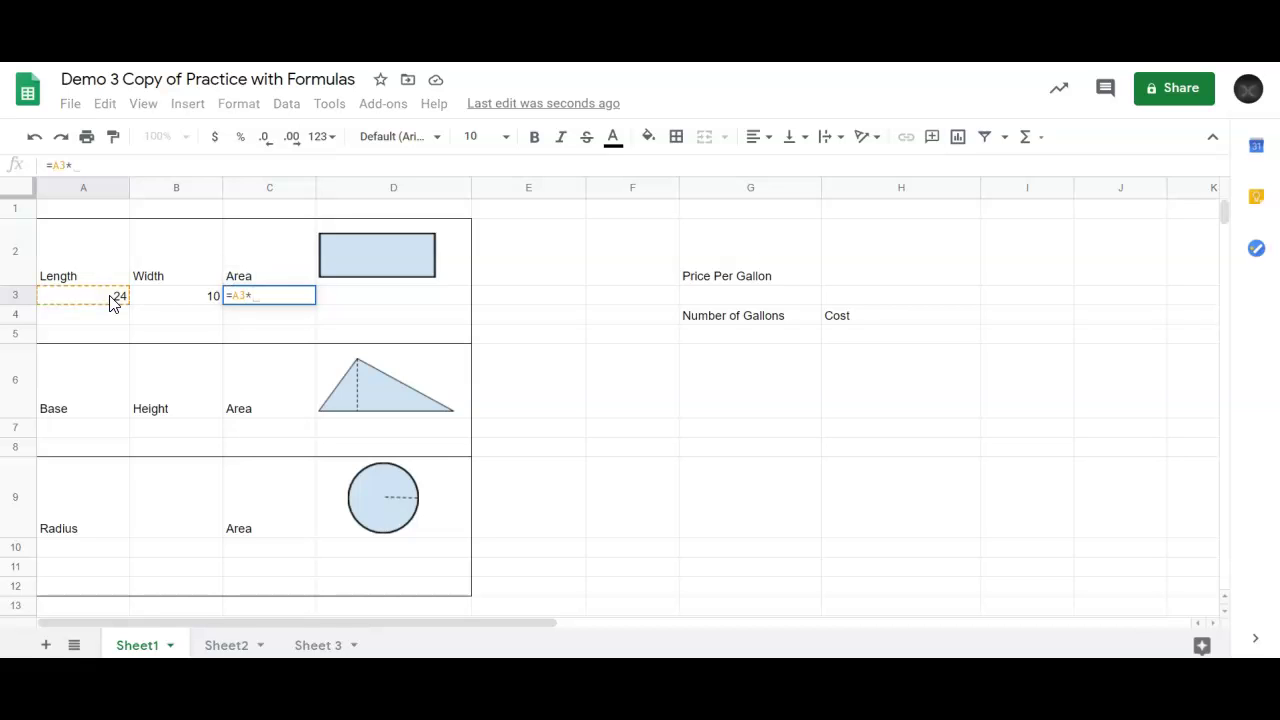
pyautogui.click(173, 304)
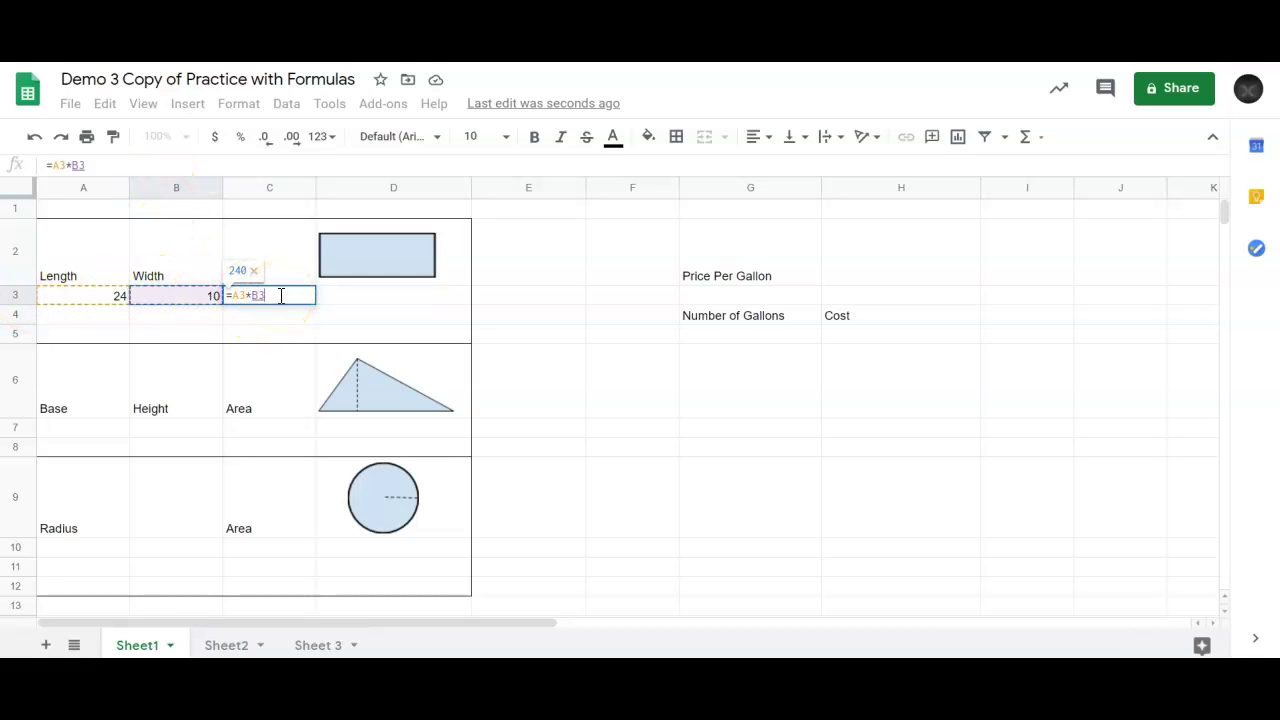
pyautogui.press('Return')
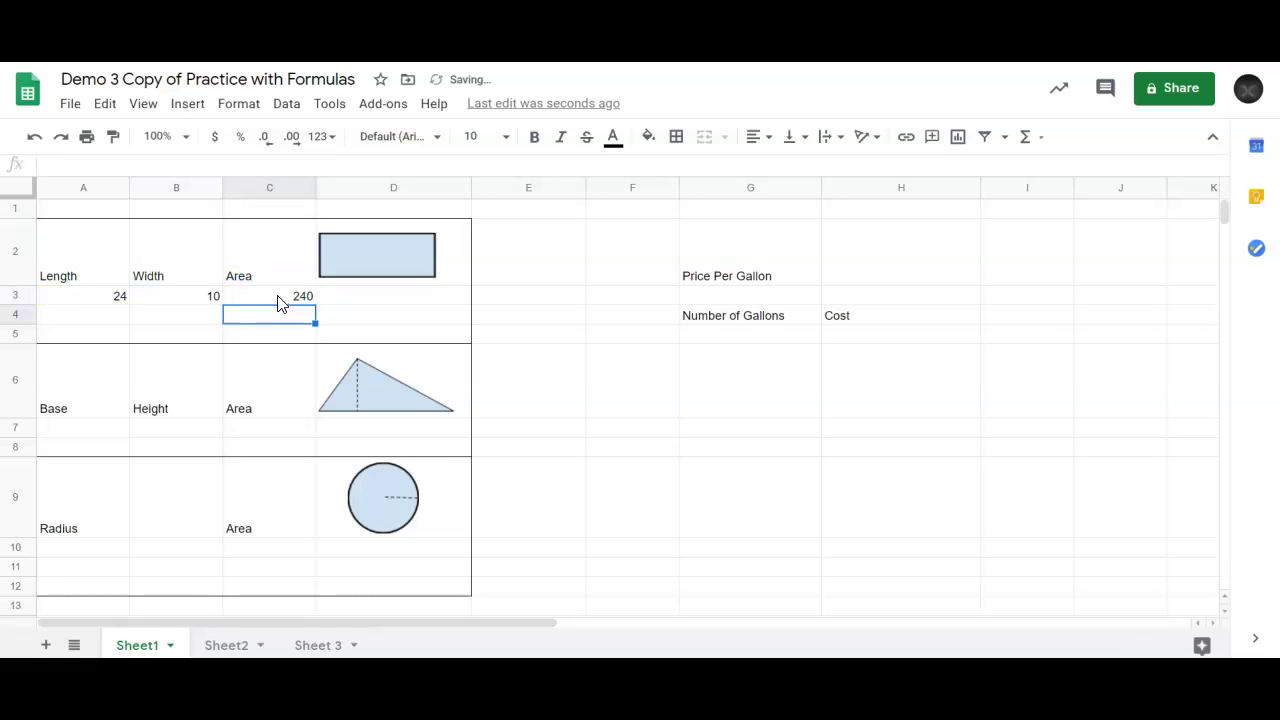
pyautogui.click(278, 296)
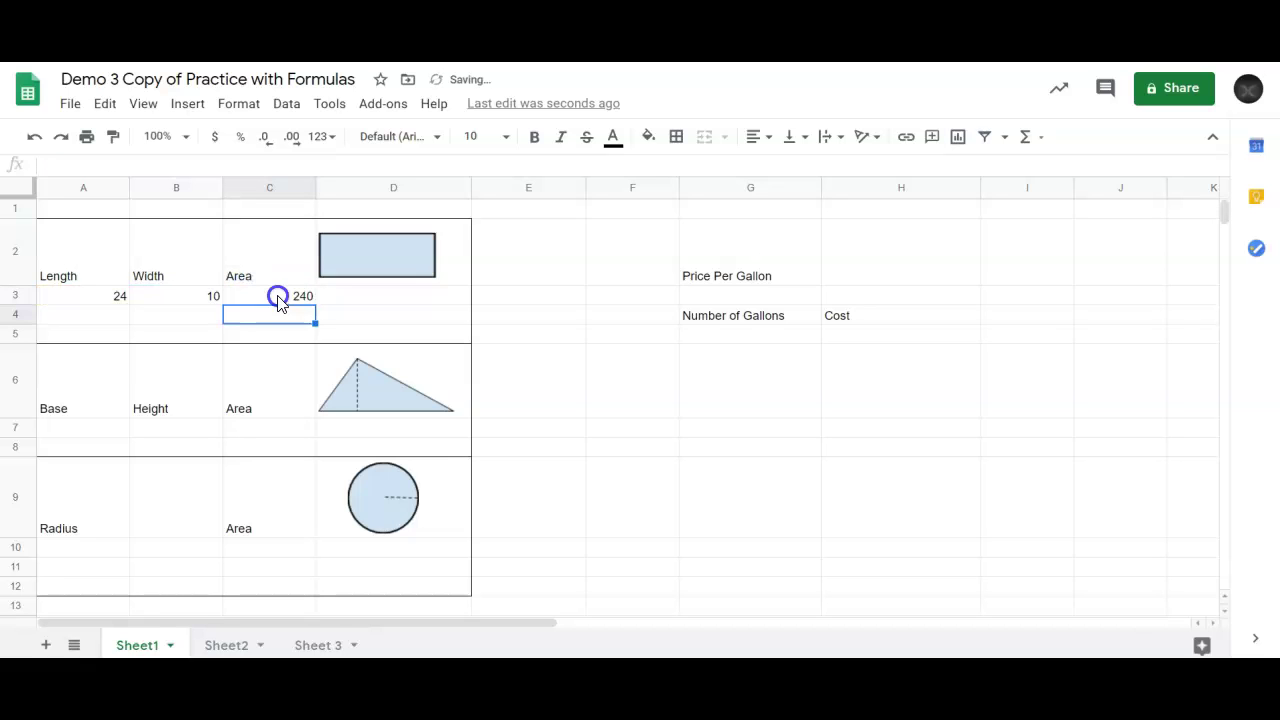
pyautogui.click(196, 298)
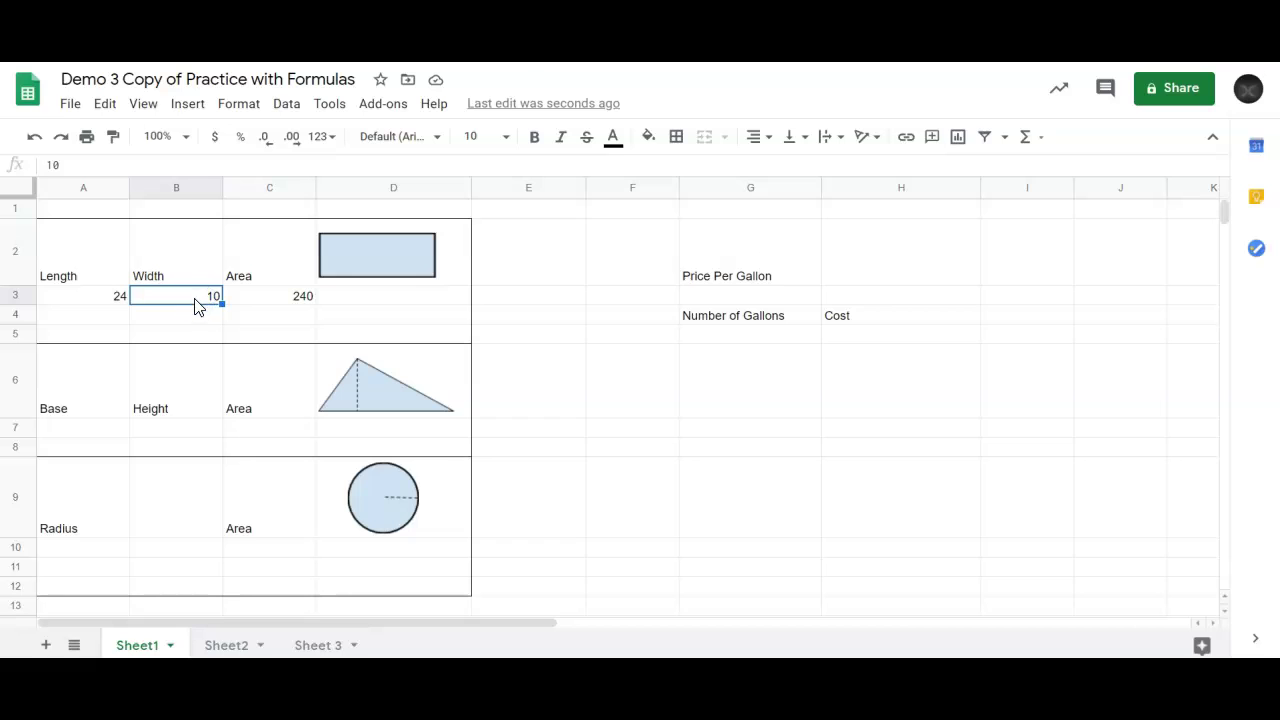
pyautogui.write('15')
pyautogui.press('Return')
pyautogui.click(215, 304)
pyautogui.click(119, 300)
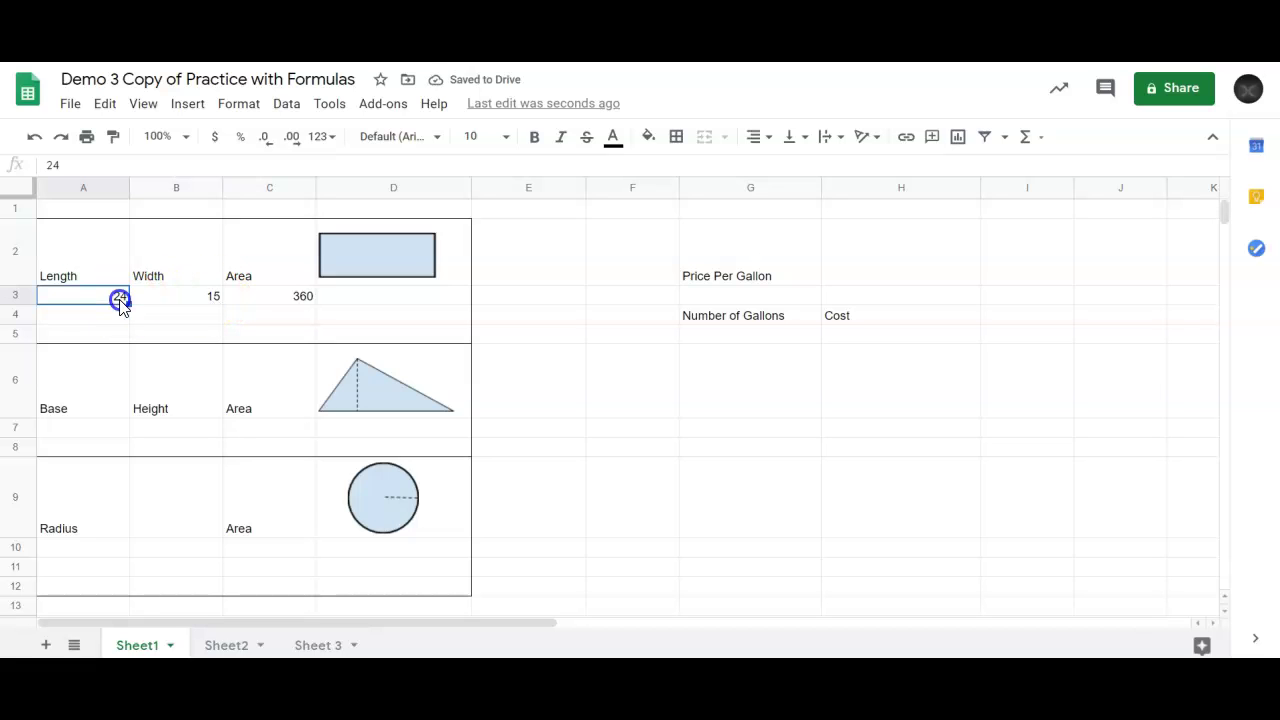
pyautogui.write('34')
pyautogui.press('Return')
pyautogui.click(130, 300)
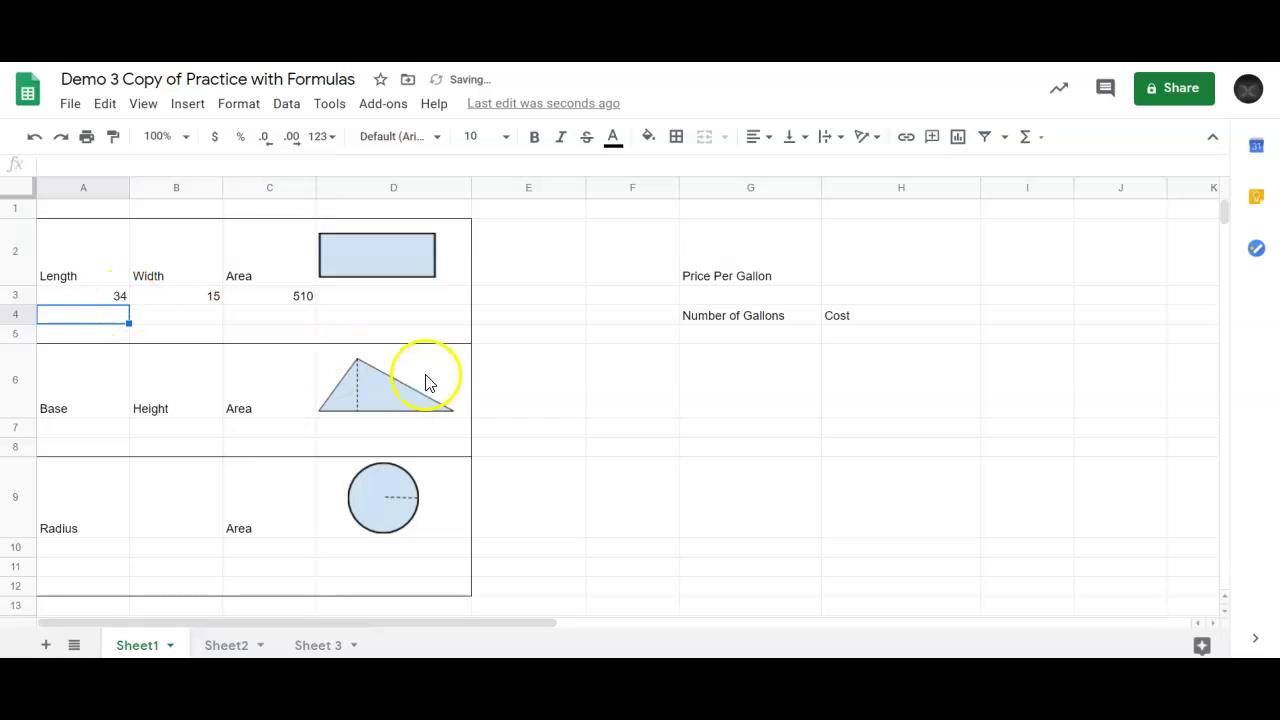
pyautogui.click(298, 299)
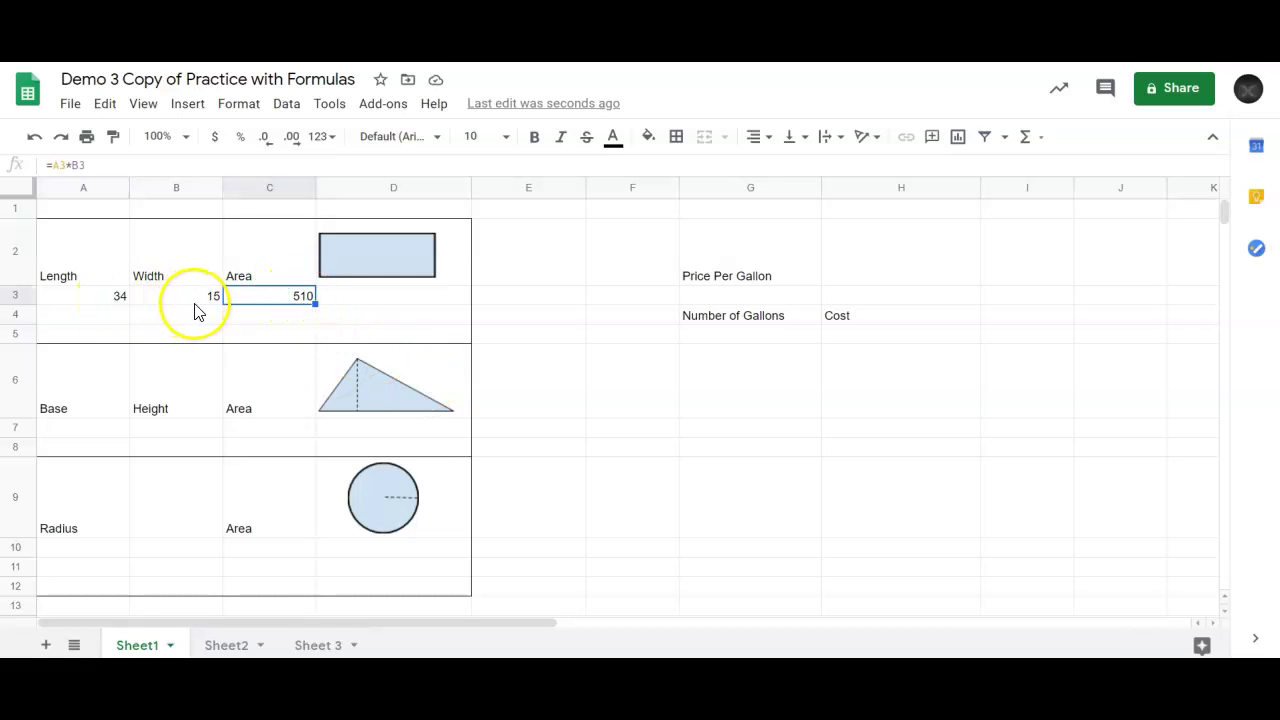
pyautogui.click(280, 298)
pyautogui.click(290, 299)
# - Enter the triangle's base 13 in A7 and height 5.3 in B7
pyautogui.click(66, 430)
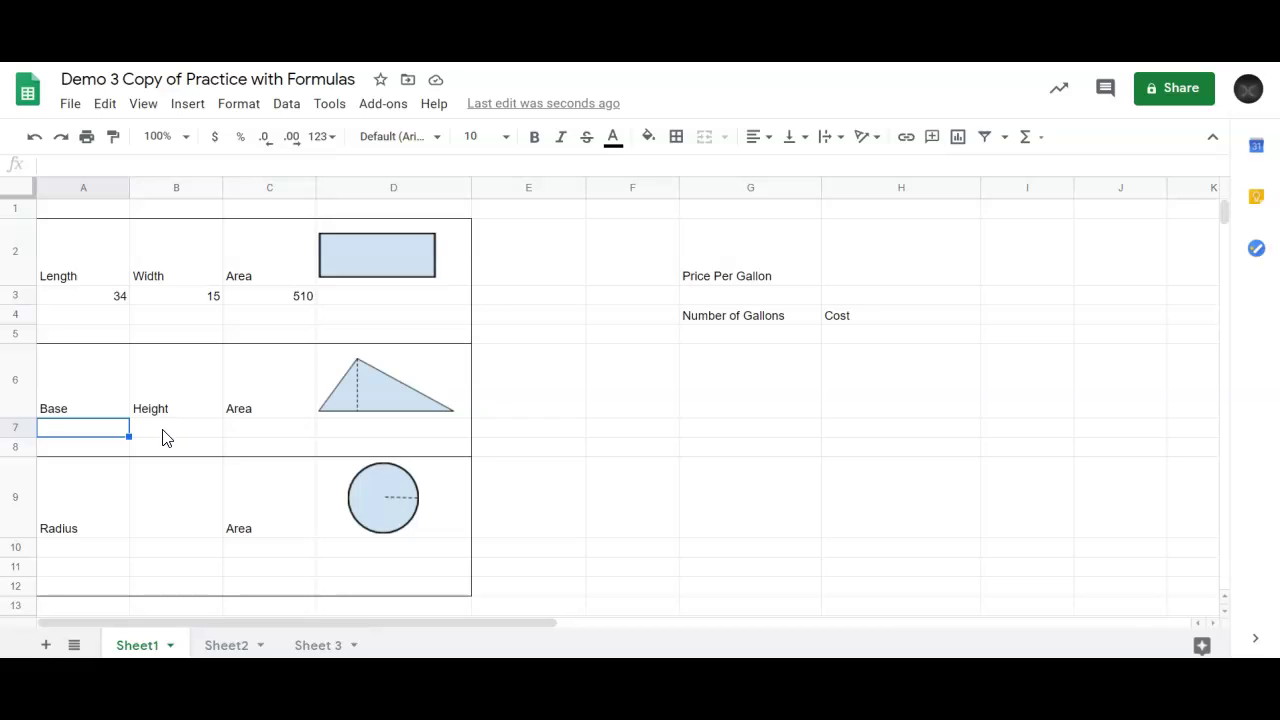
pyautogui.write('13')
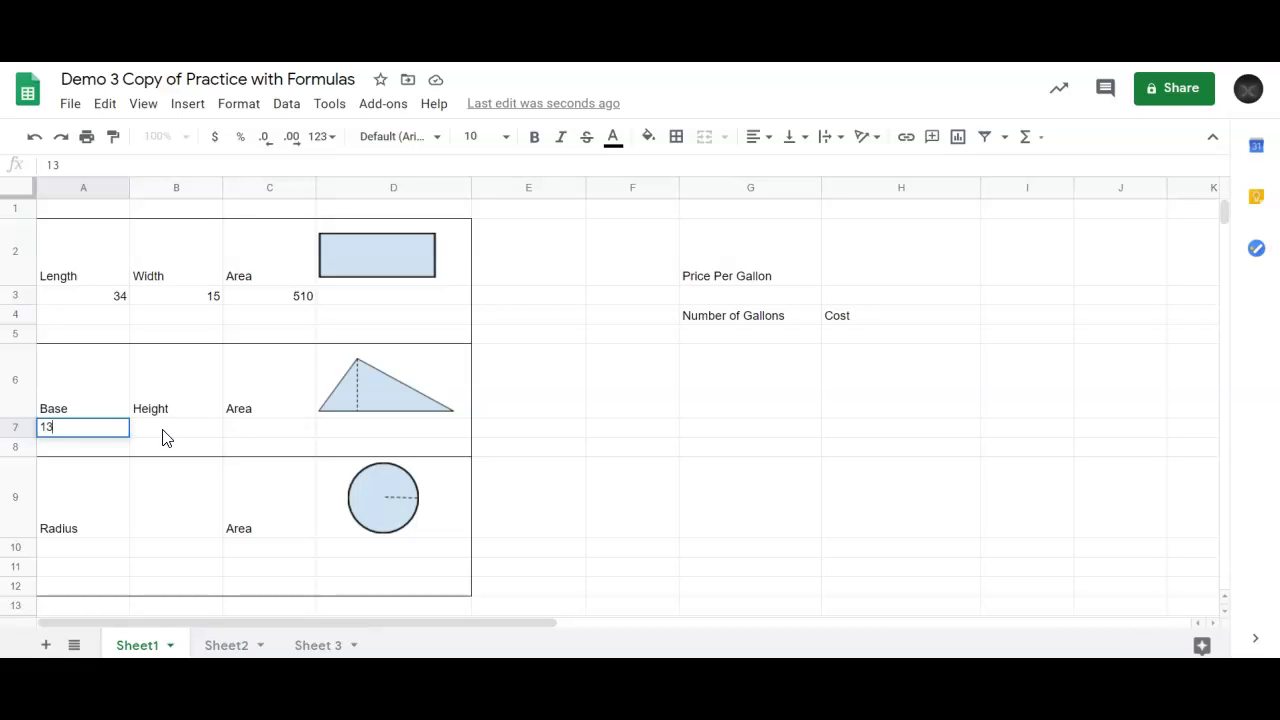
pyautogui.click(163, 431)
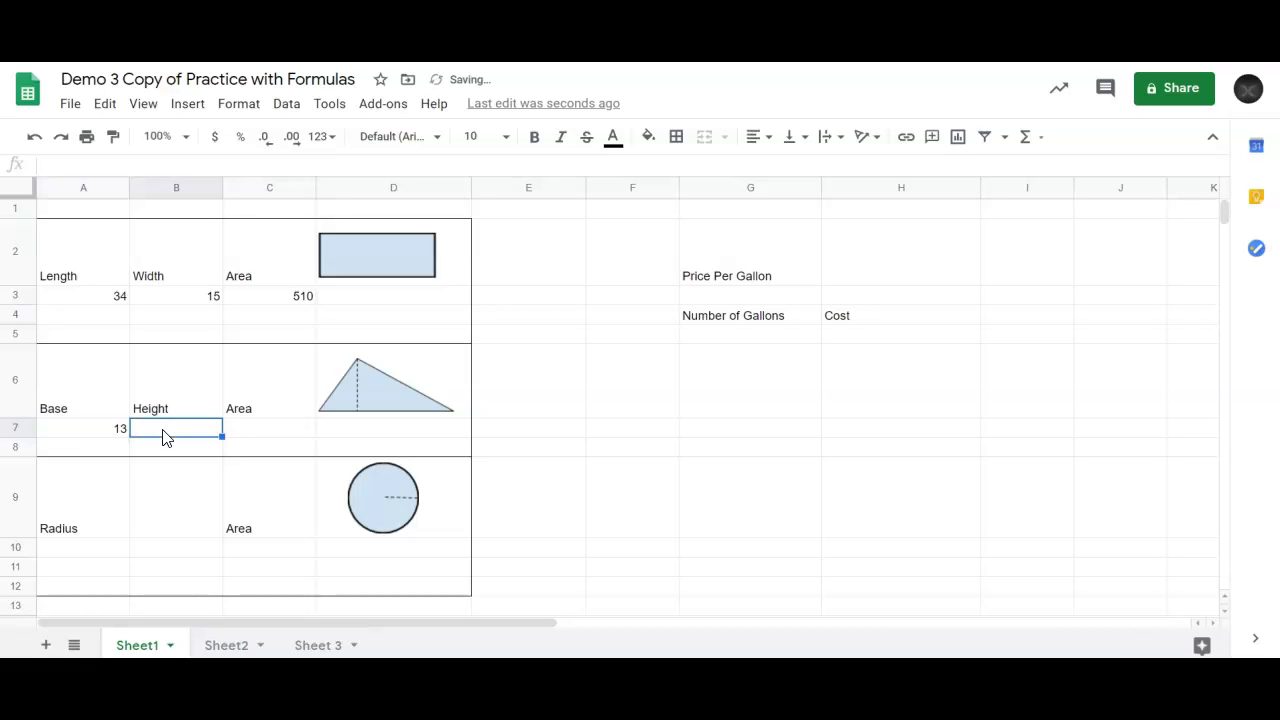
pyautogui.write('5.3')
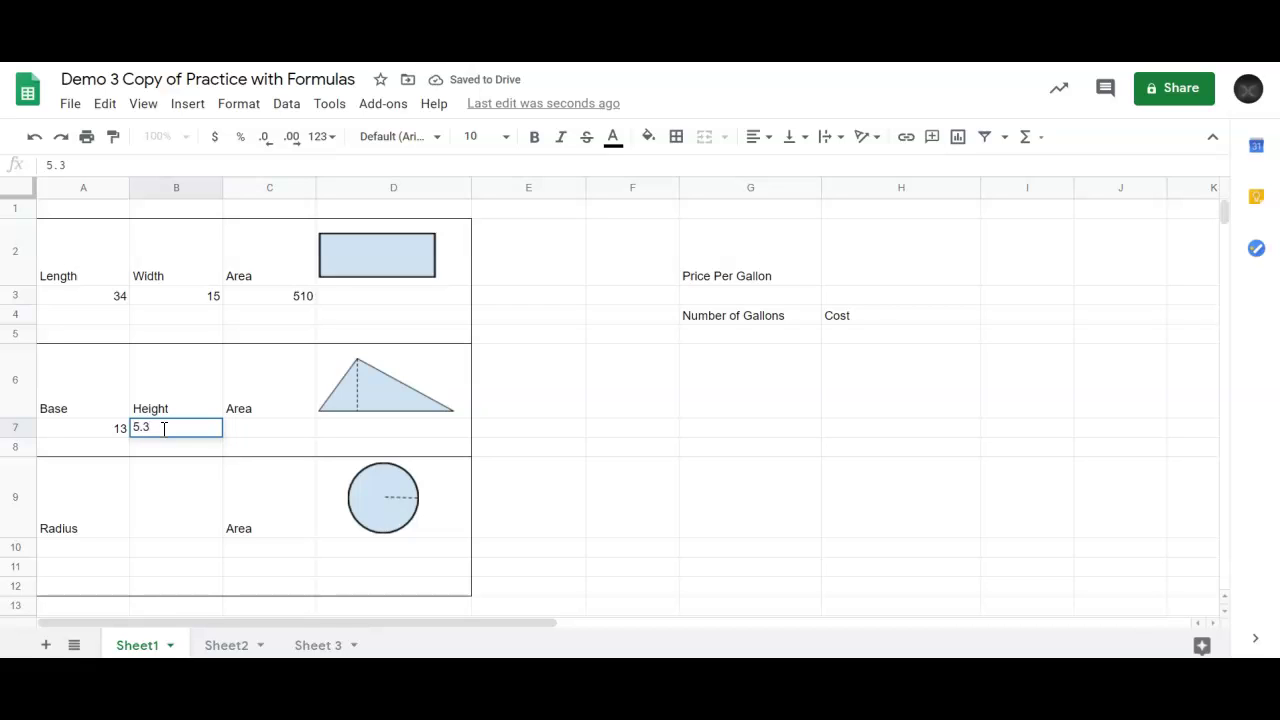
pyautogui.press('Tab')
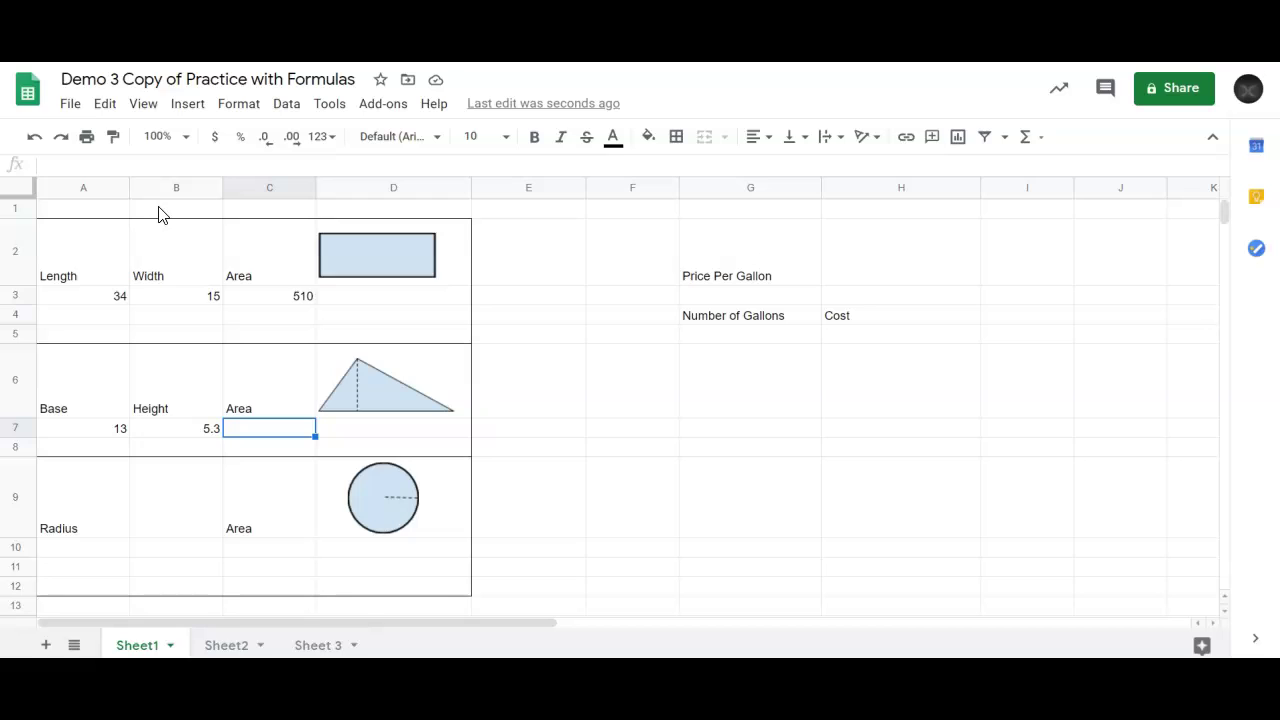
# - Enter =A7*B7/2 in C7 so the triangle's area shows 34.45
pyautogui.write('=')
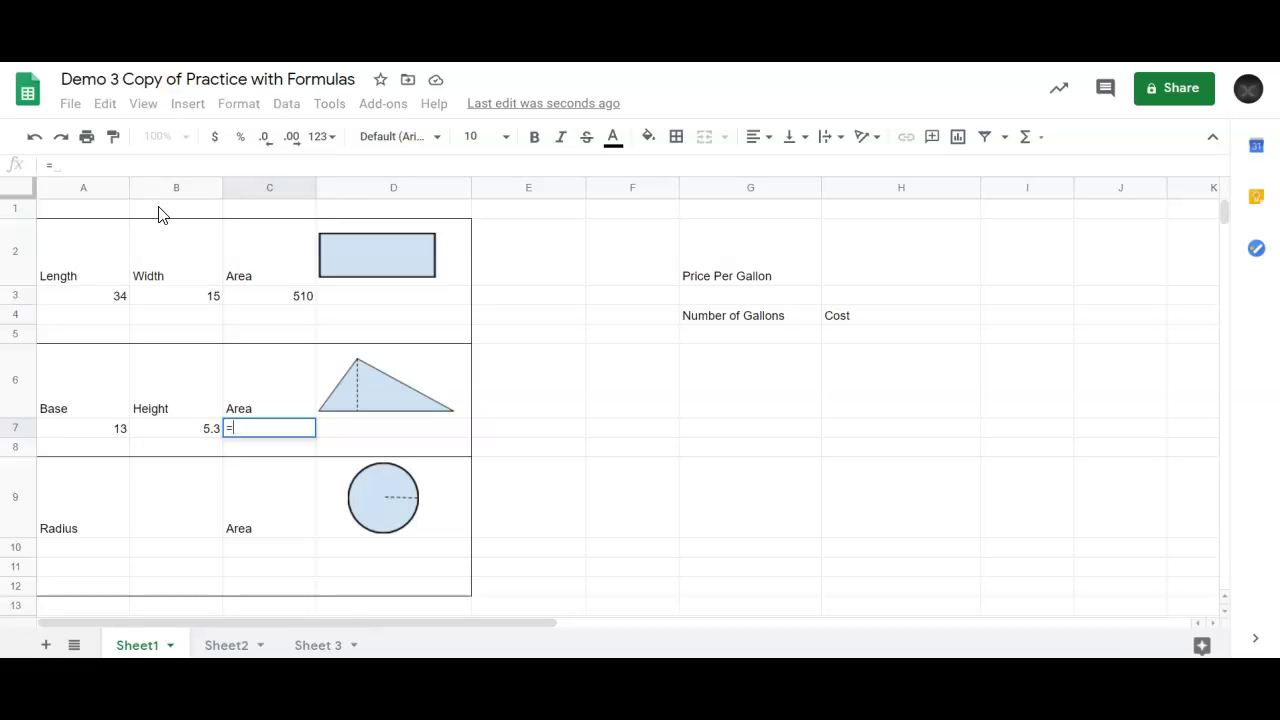
pyautogui.click(80, 436)
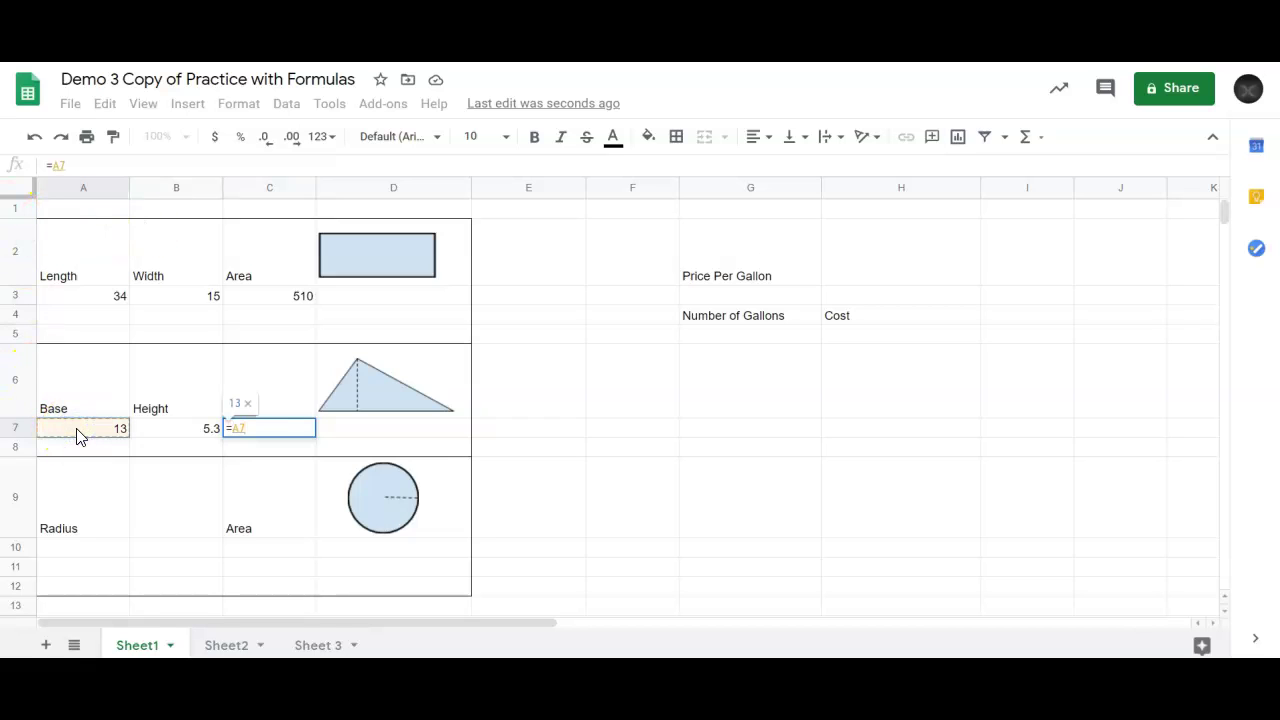
pyautogui.write('*')
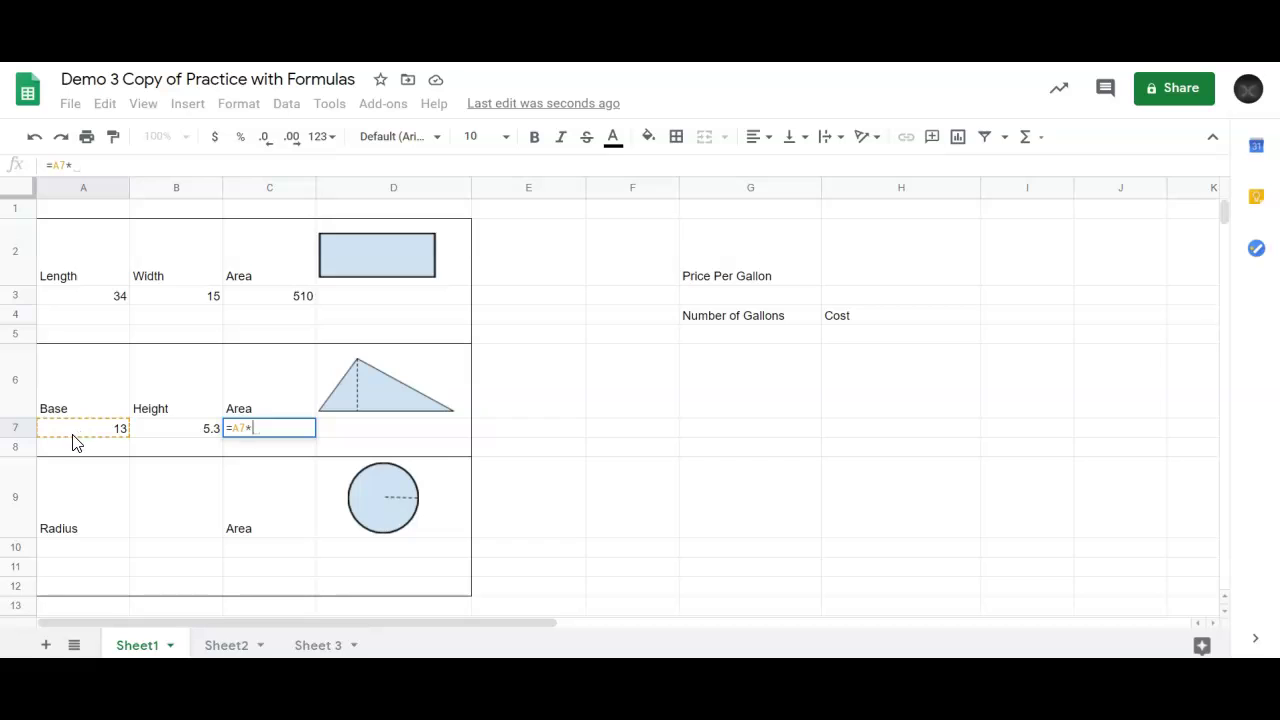
pyautogui.click(174, 433)
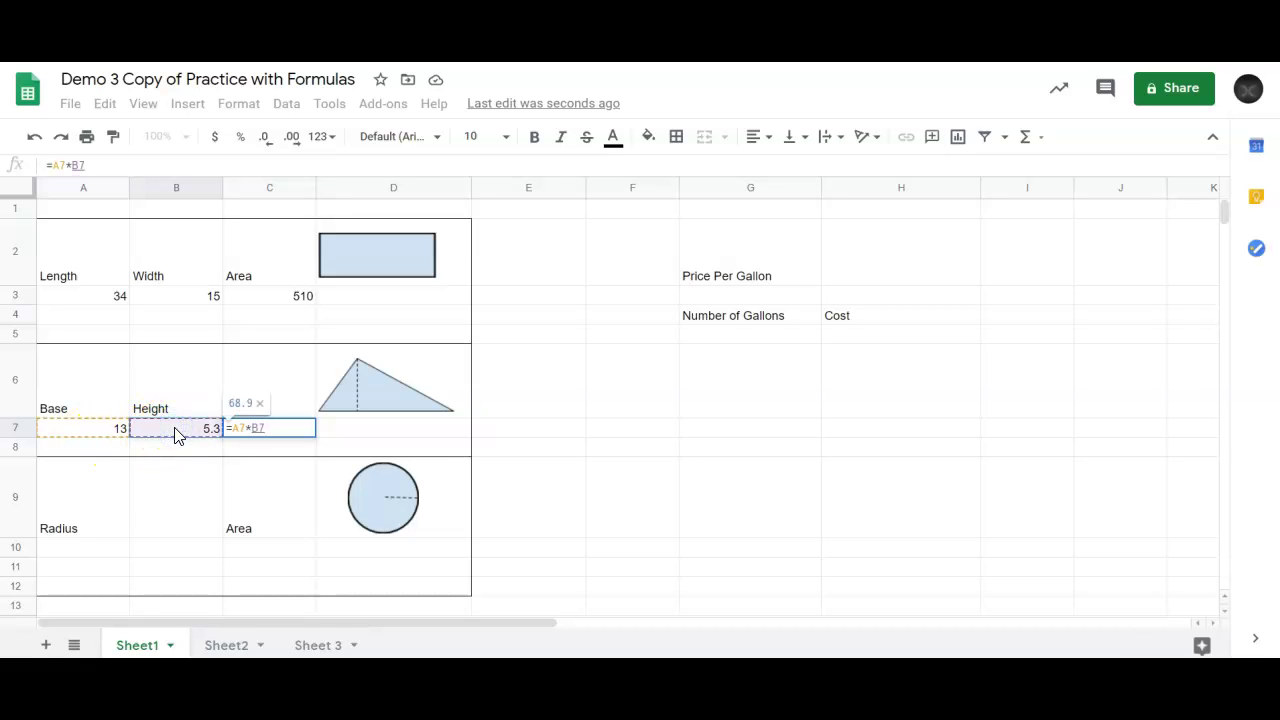
pyautogui.click(263, 433)
pyautogui.write('/')
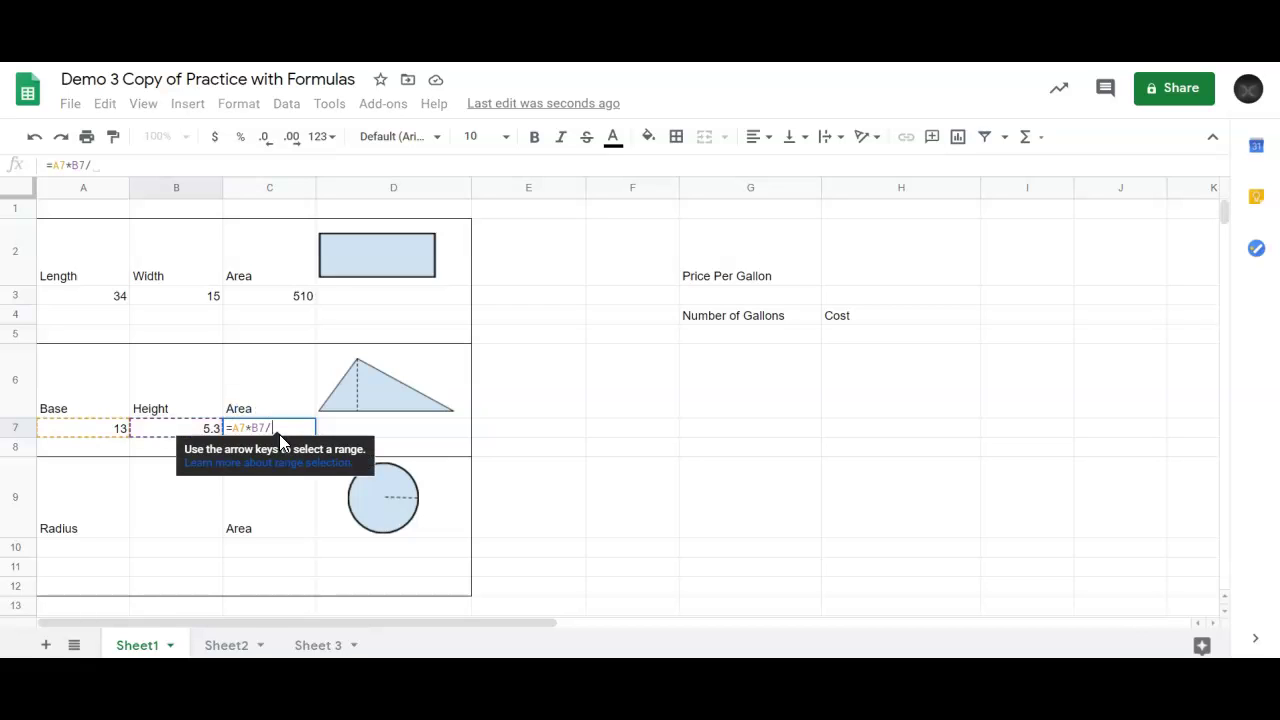
pyautogui.write('2')
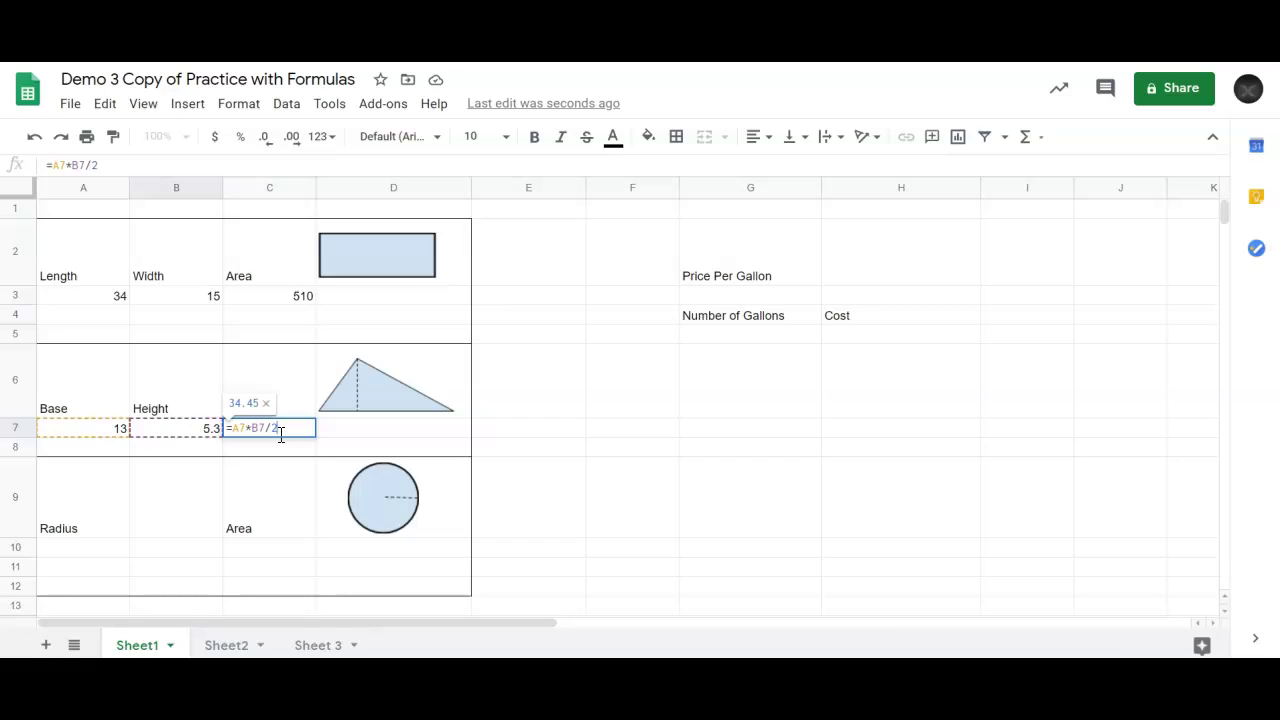
pyautogui.press('Return')
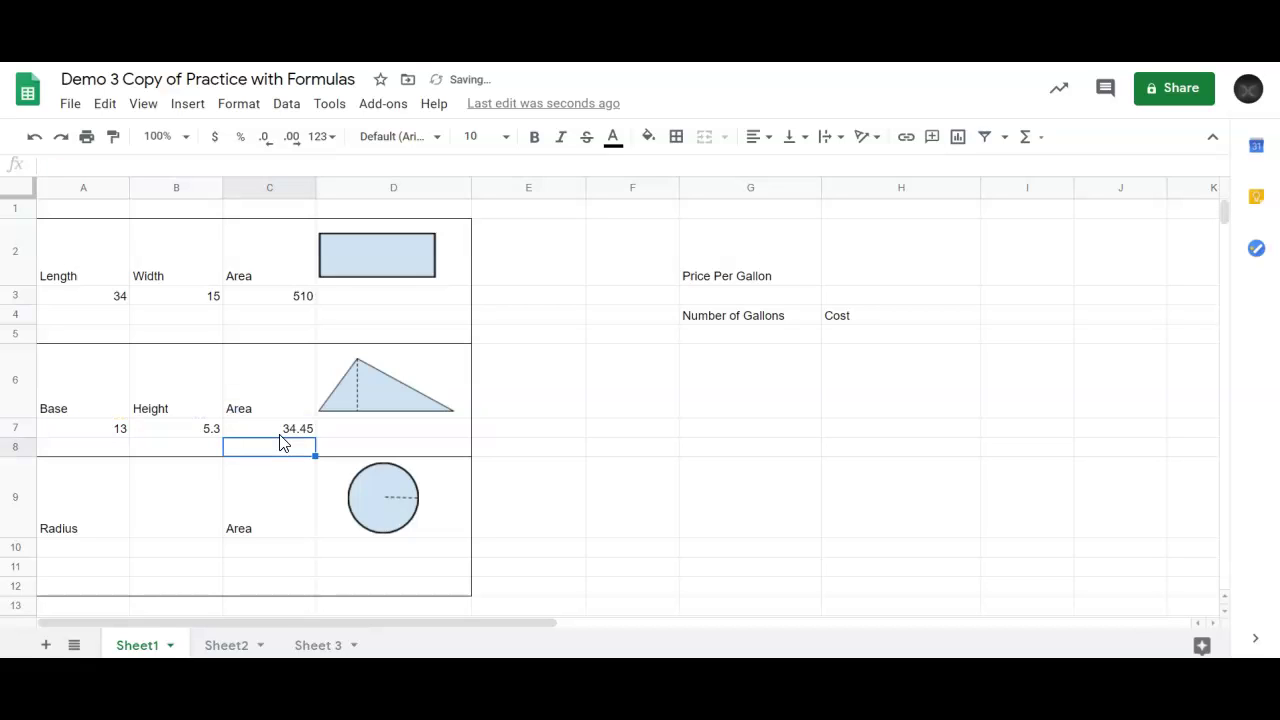
# - Enter the circle's radius 4 in A10
pyautogui.click(283, 430)
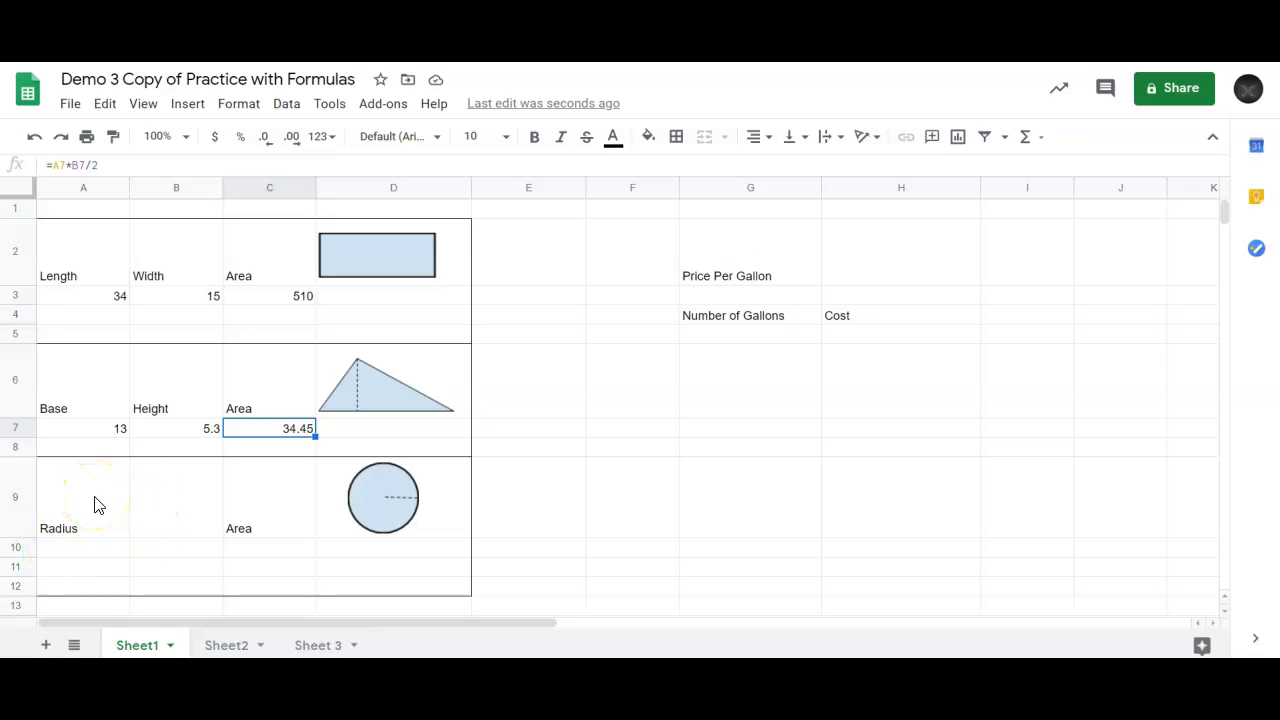
pyautogui.click(69, 550)
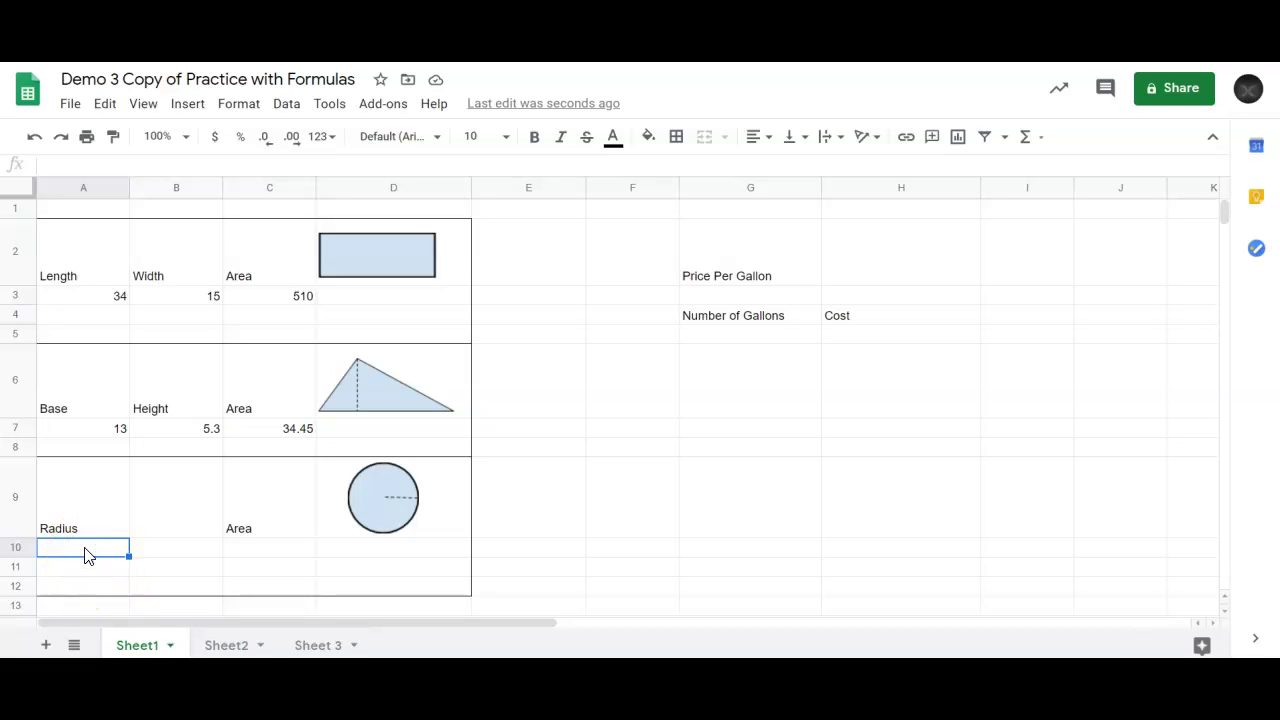
pyautogui.write('4')
pyautogui.press('Tab')
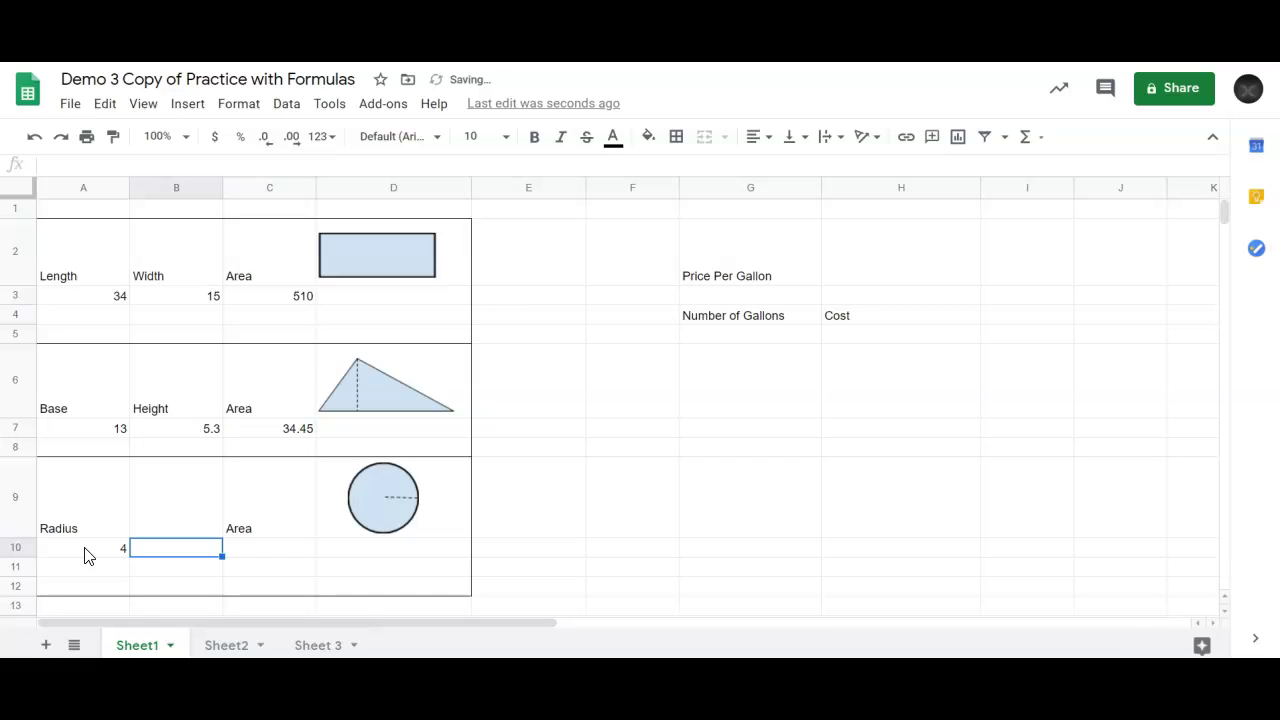
# - Enter =3.14*A10*A10 in C10 so the circle's area shows 50.24
pyautogui.press('Tab')
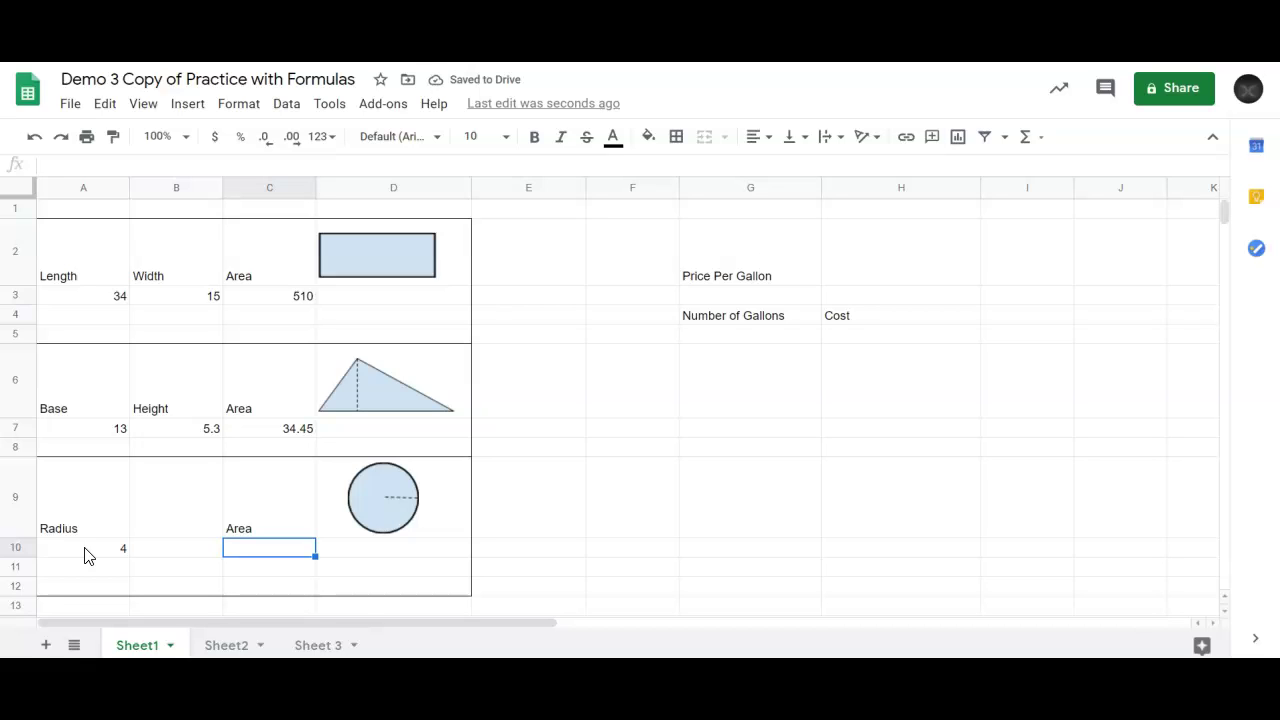
pyautogui.write('=')
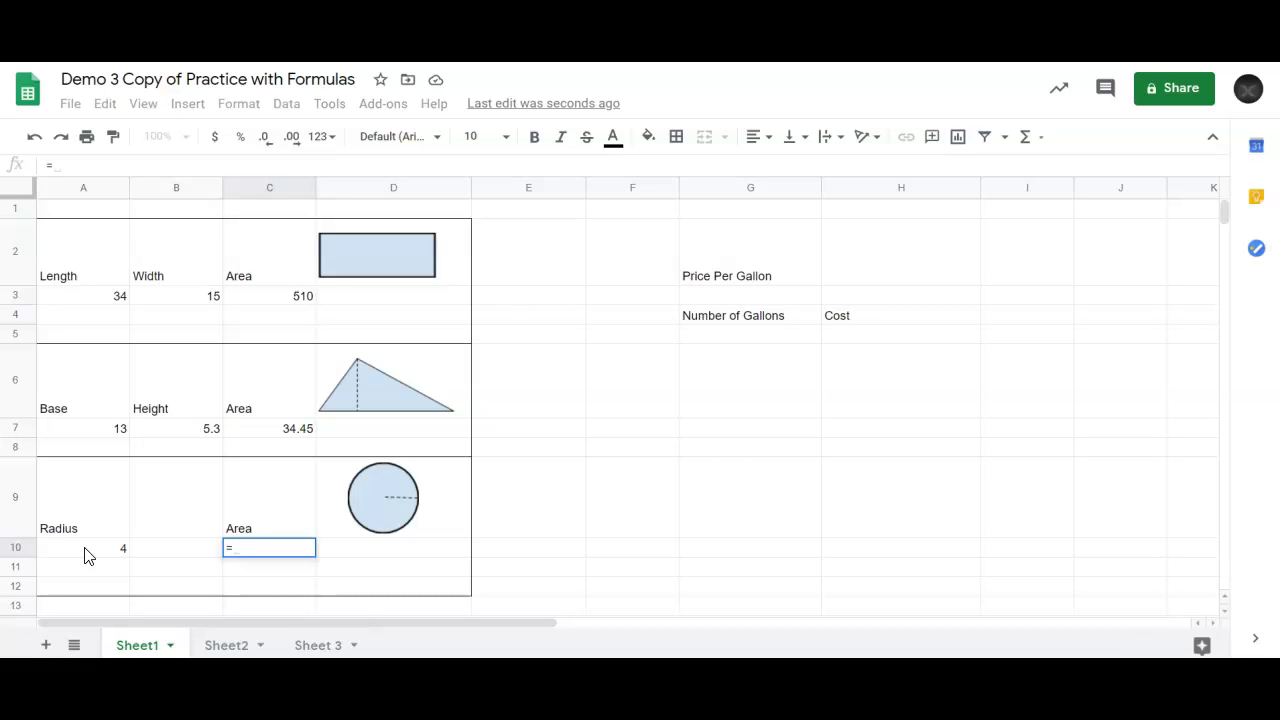
pyautogui.write('3.14')
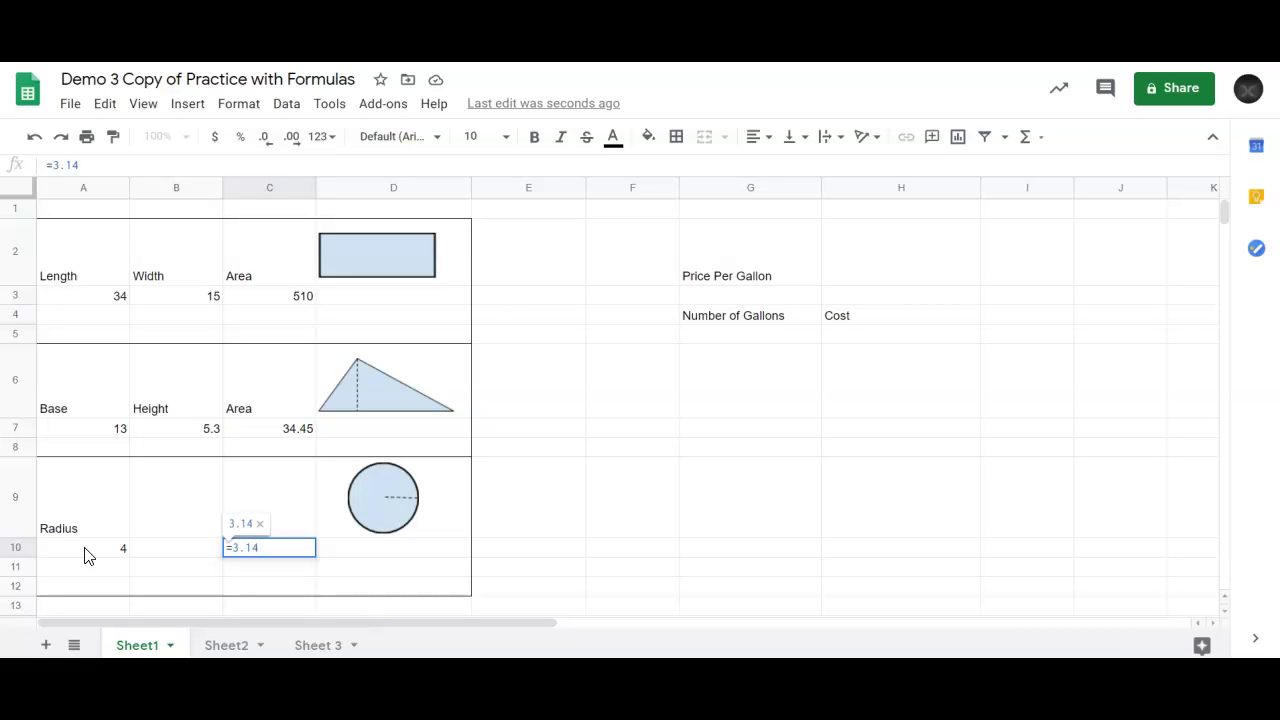
pyautogui.write('*')
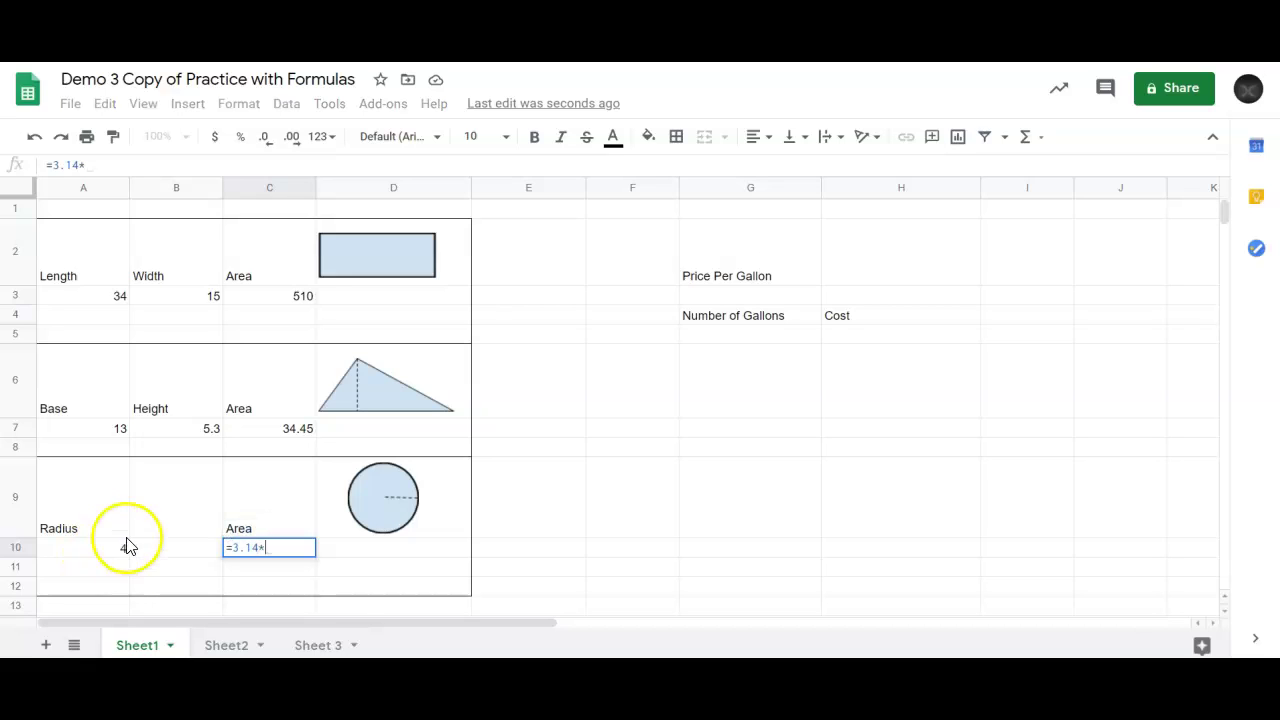
pyautogui.click(120, 548)
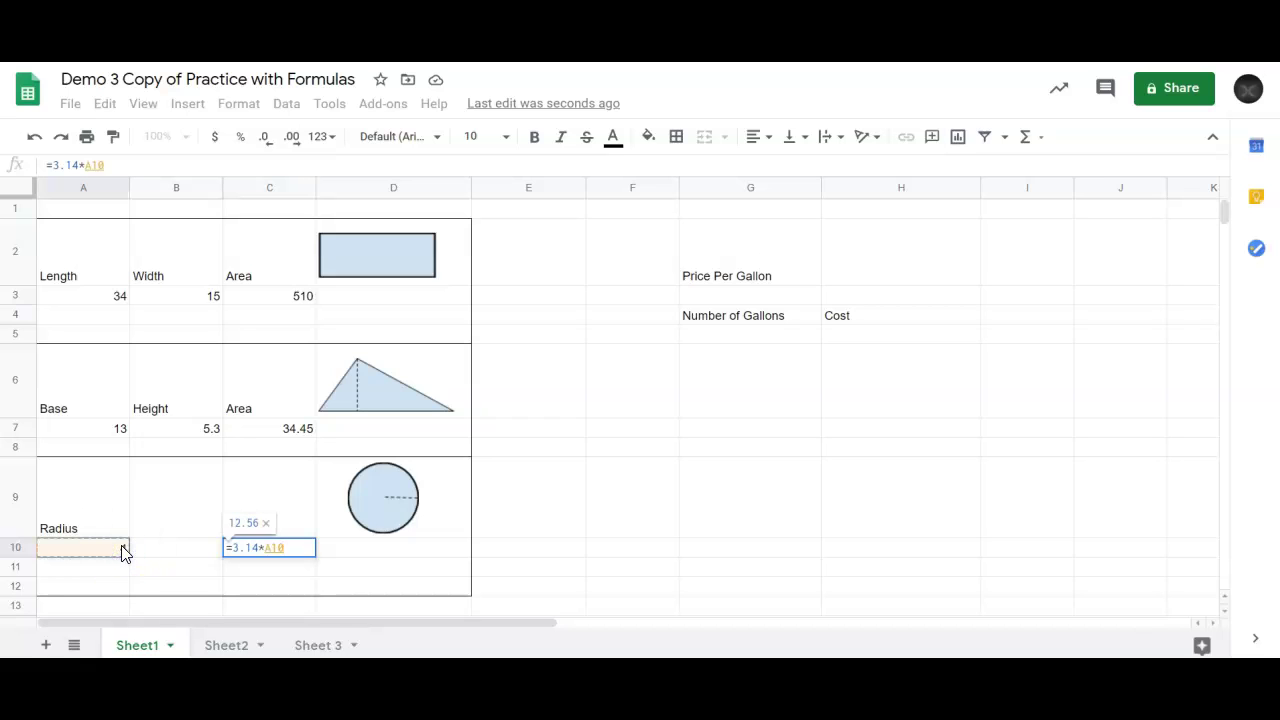
pyautogui.write('*')
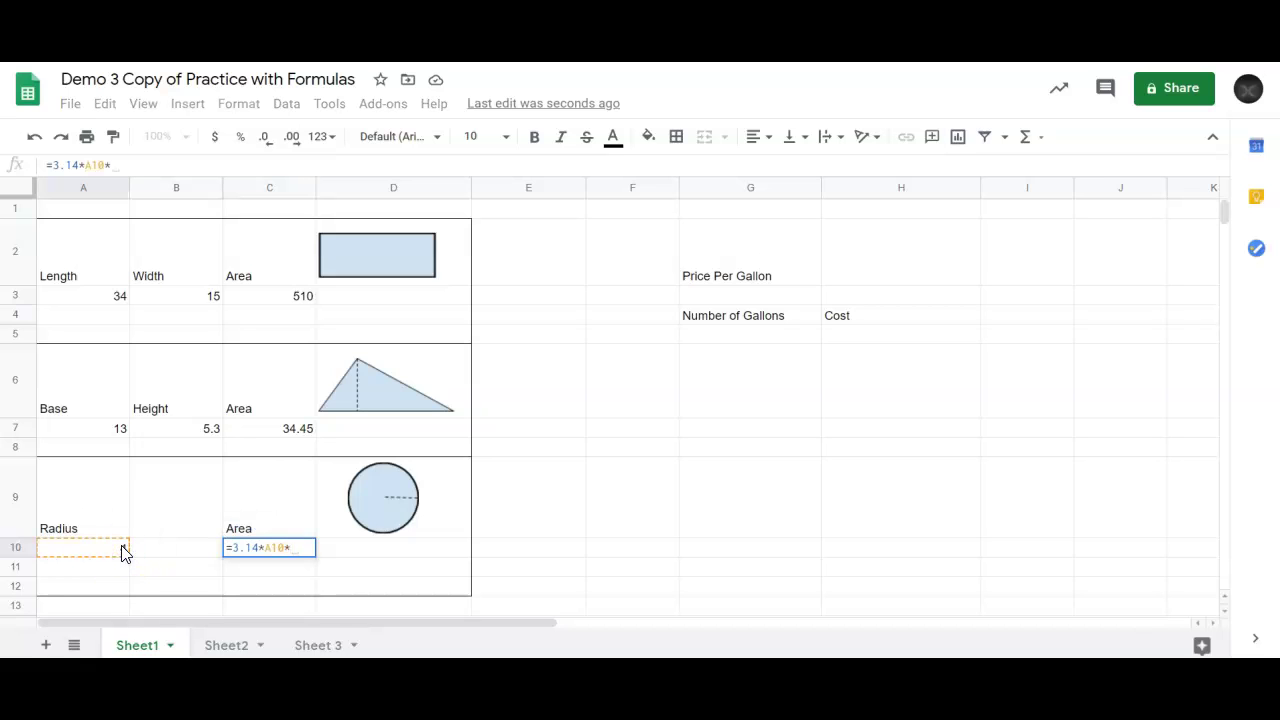
pyautogui.click(115, 550)
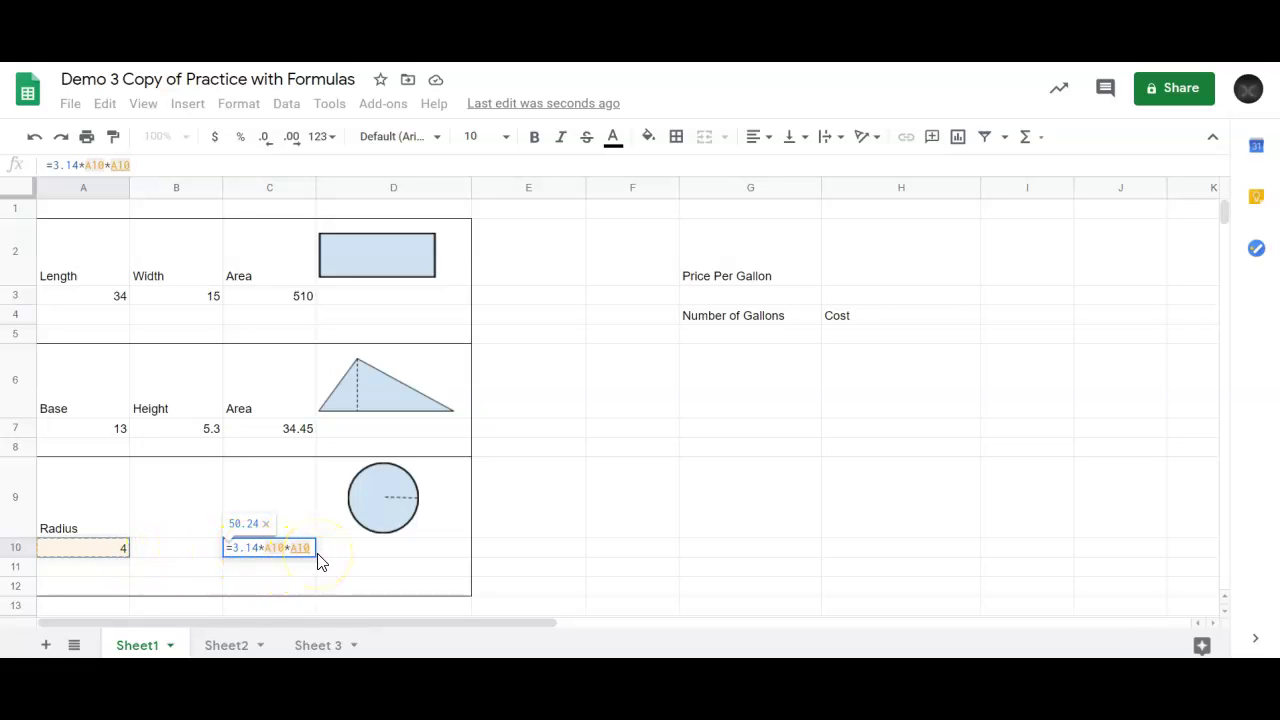
pyautogui.press('Return')
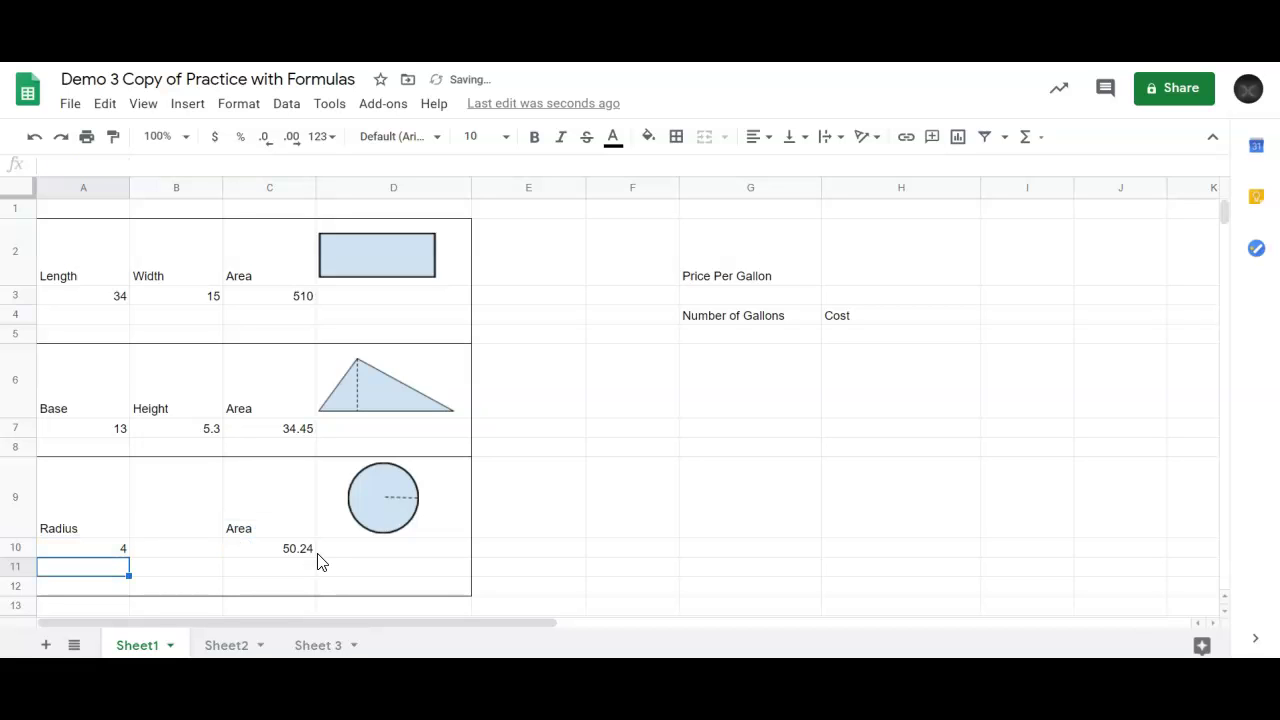
# - Rewrite C10's formula as =3.14*A10^2, still giving 50.24
pyautogui.click(291, 553)
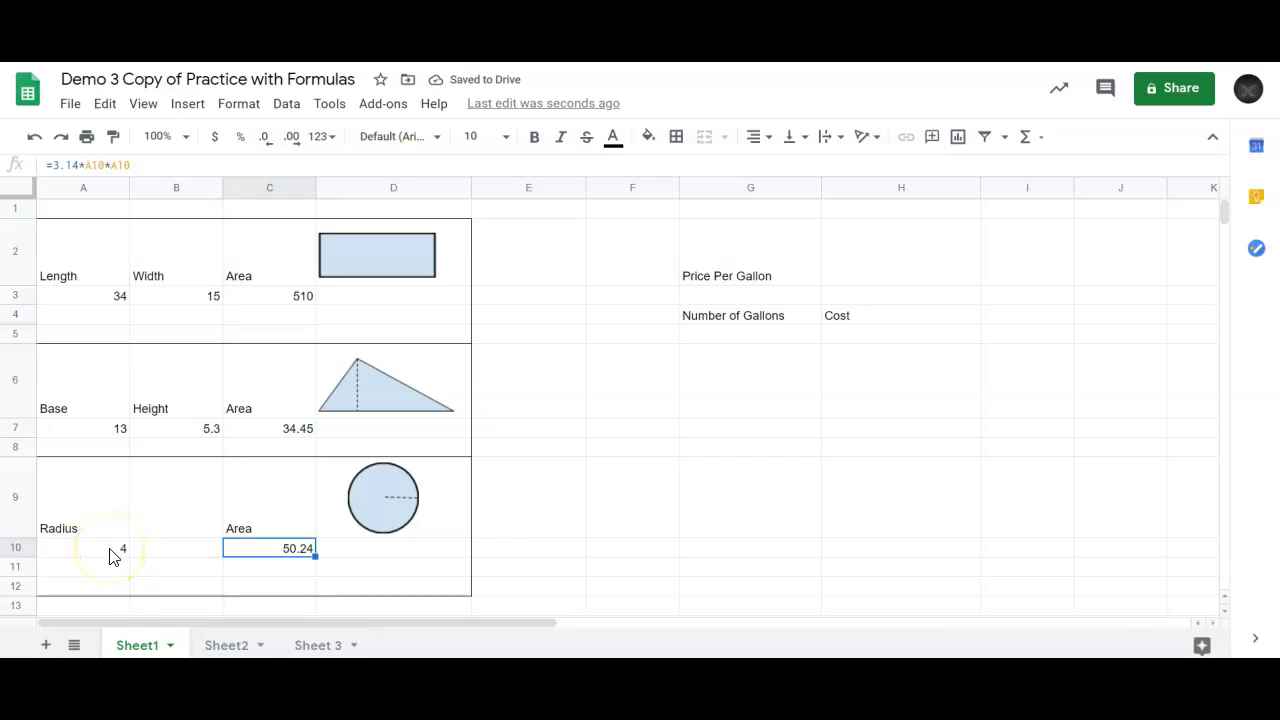
pyautogui.click(236, 549)
pyautogui.press('Delete')
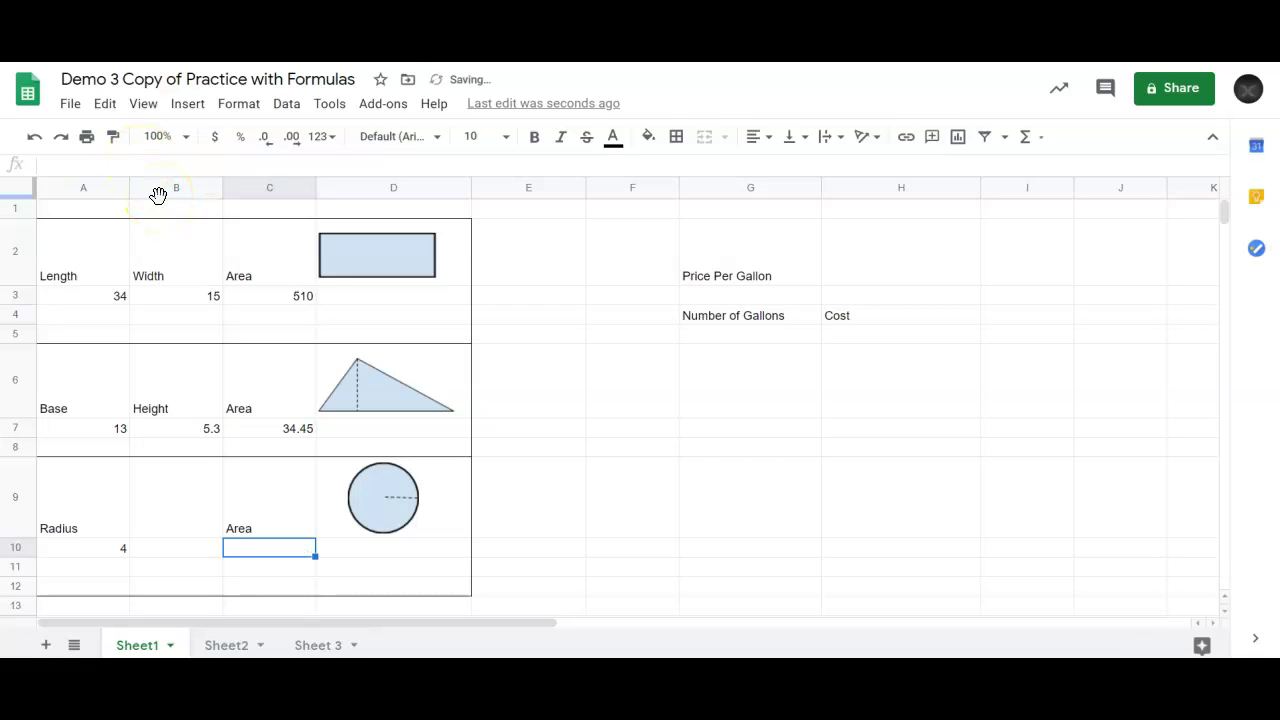
pyautogui.write('=')
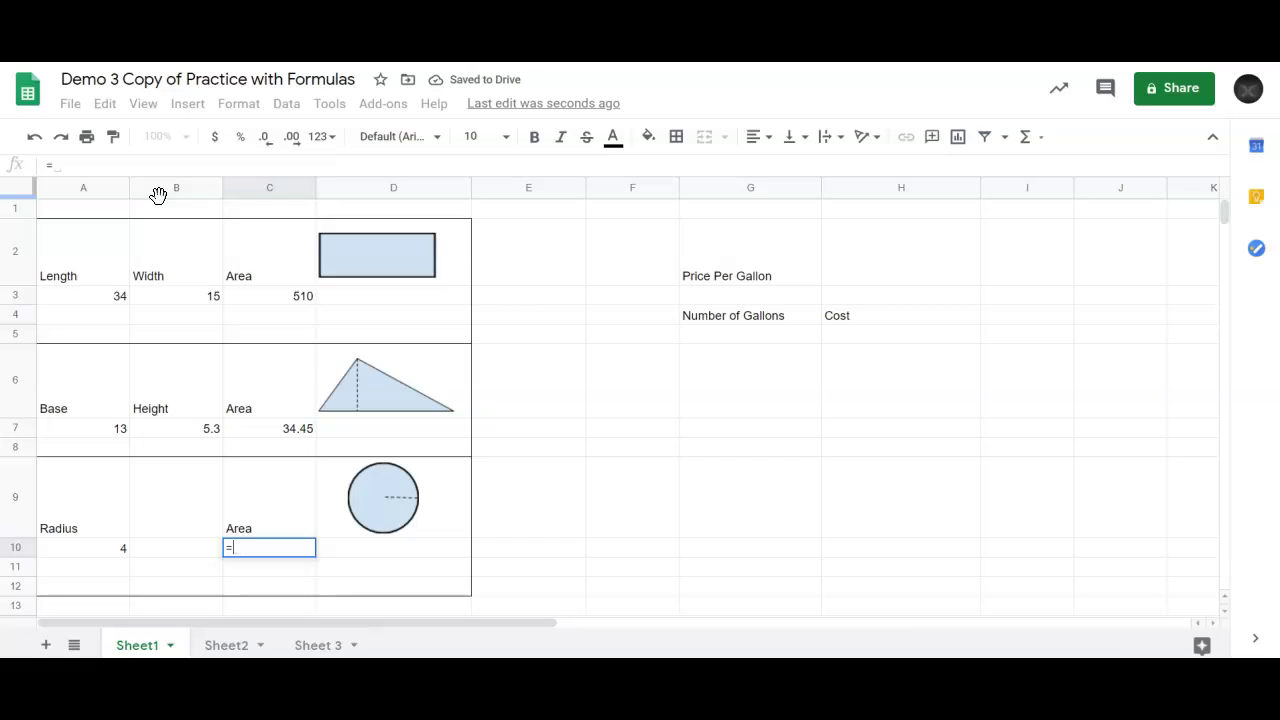
pyautogui.write('3.14')
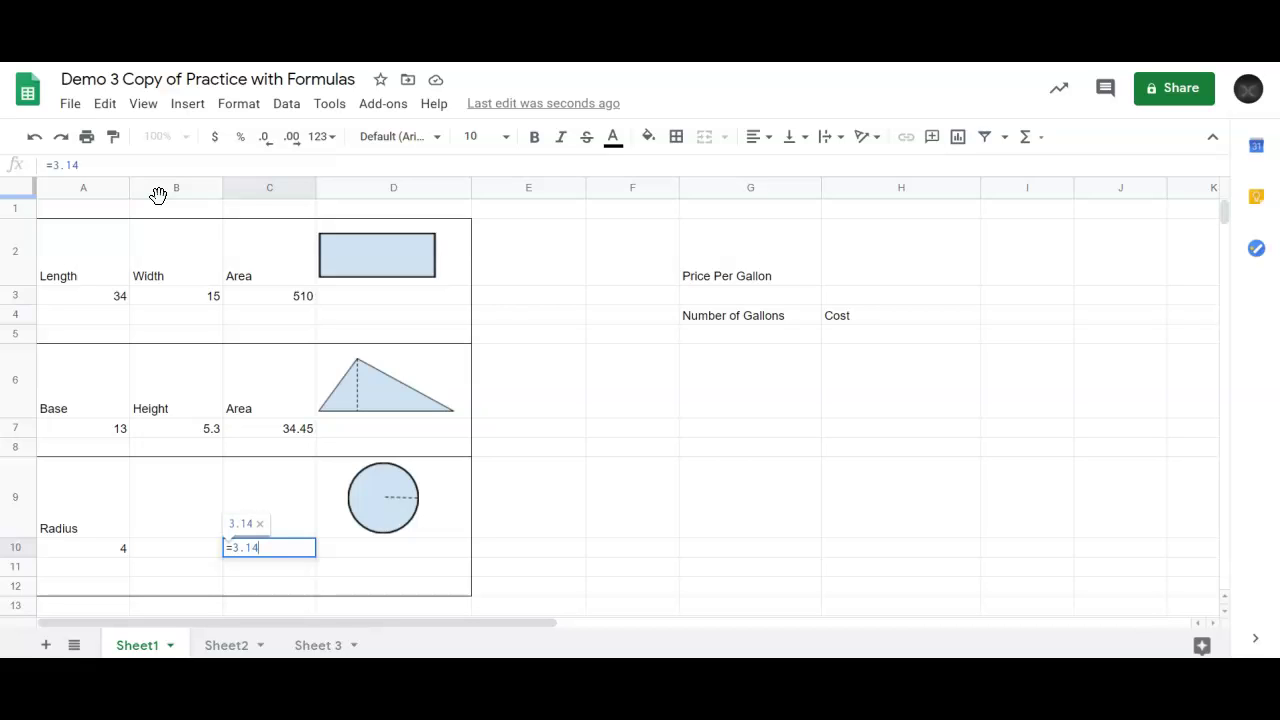
pyautogui.write('*')
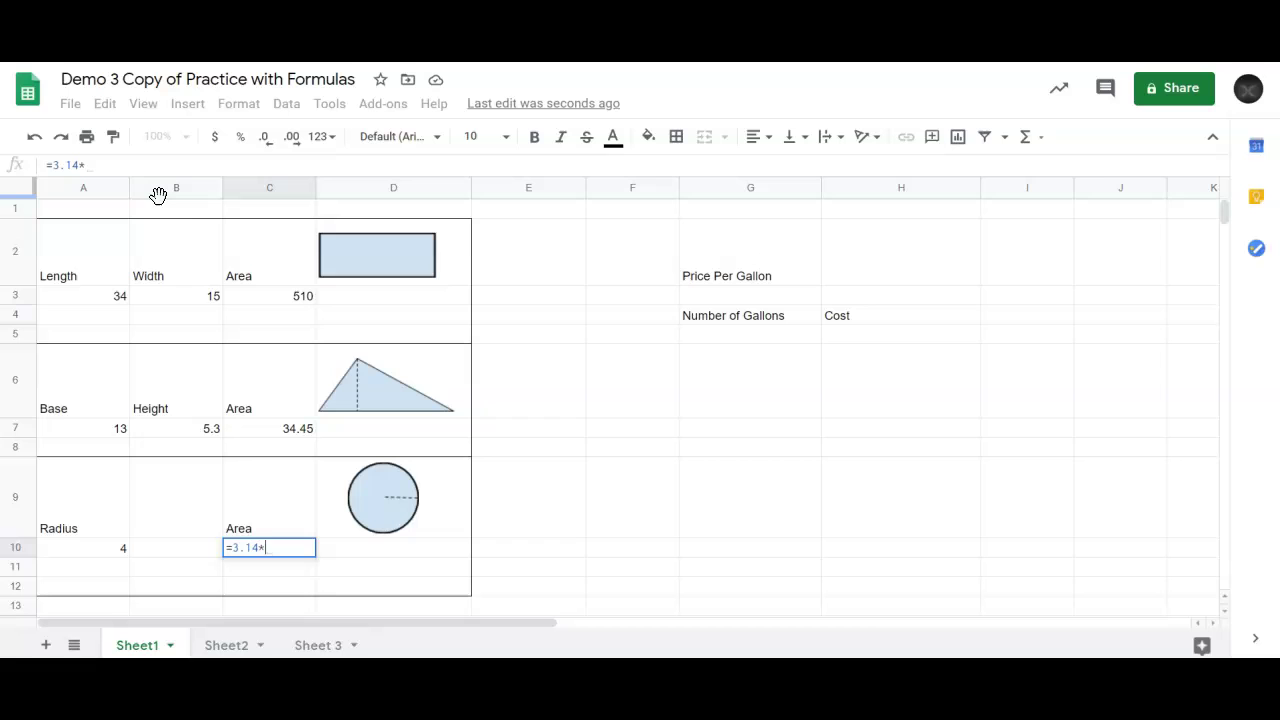
pyautogui.click(116, 557)
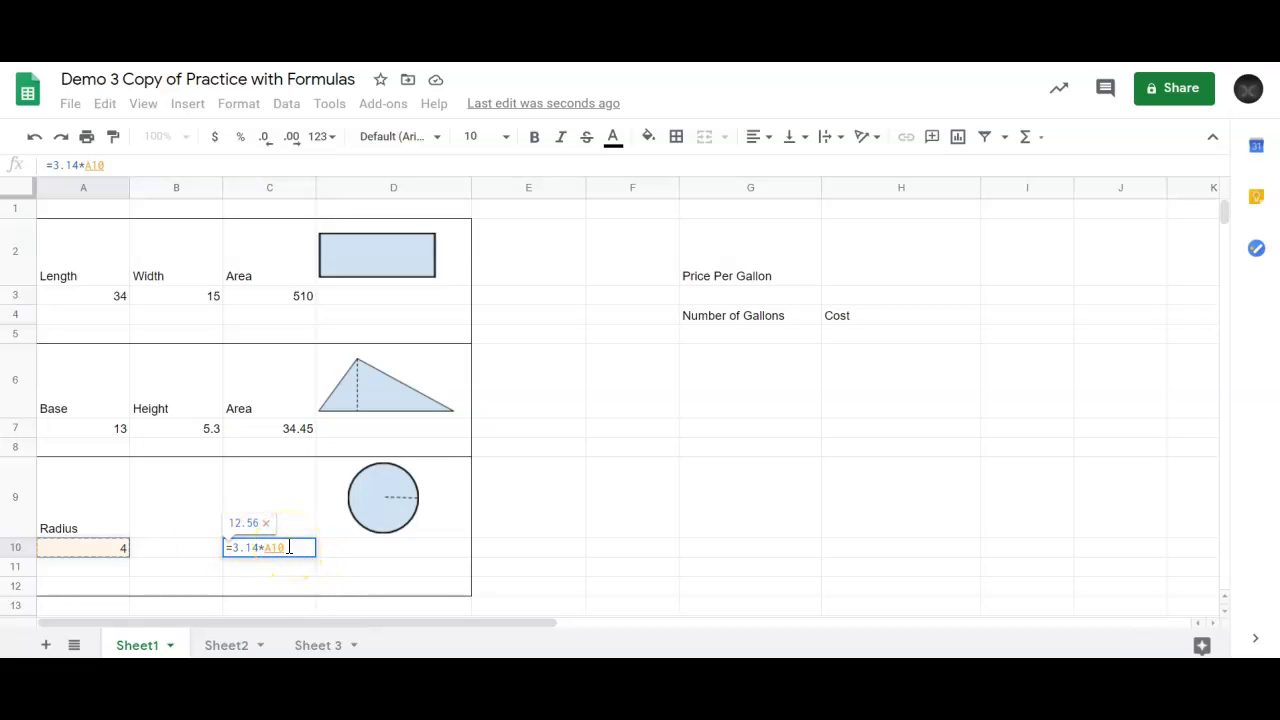
pyautogui.write('^')
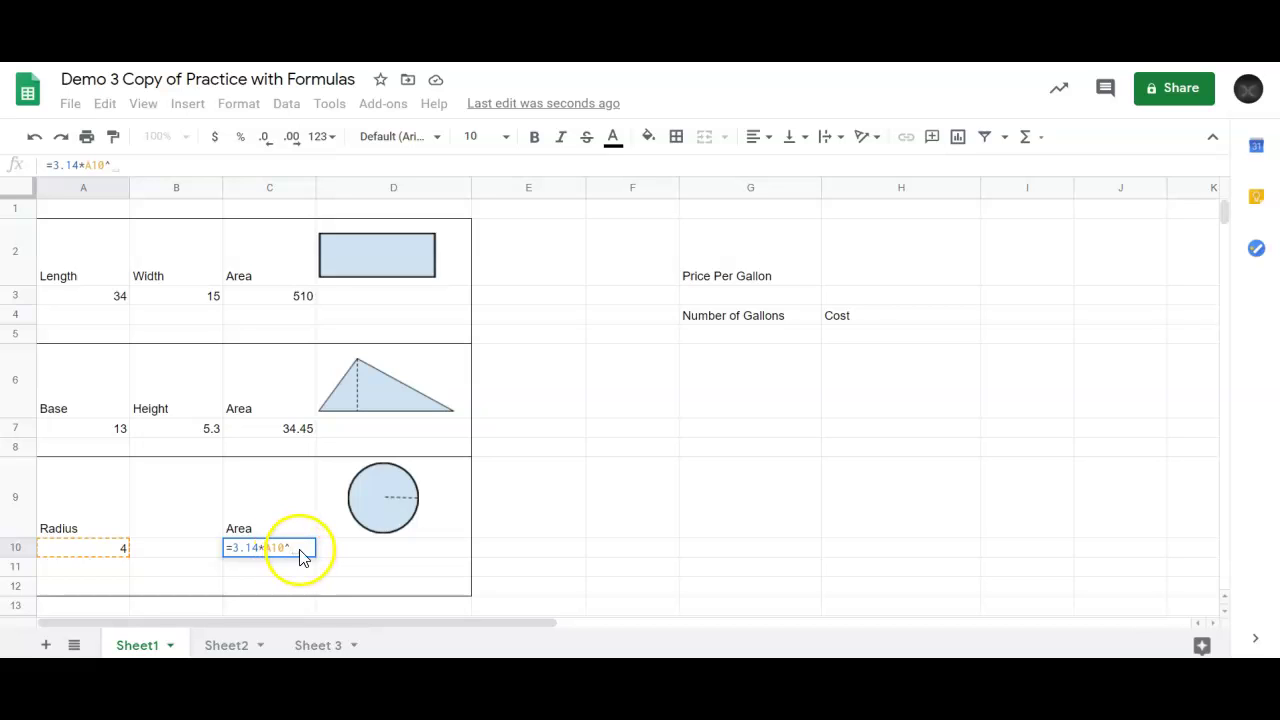
pyautogui.write('2')
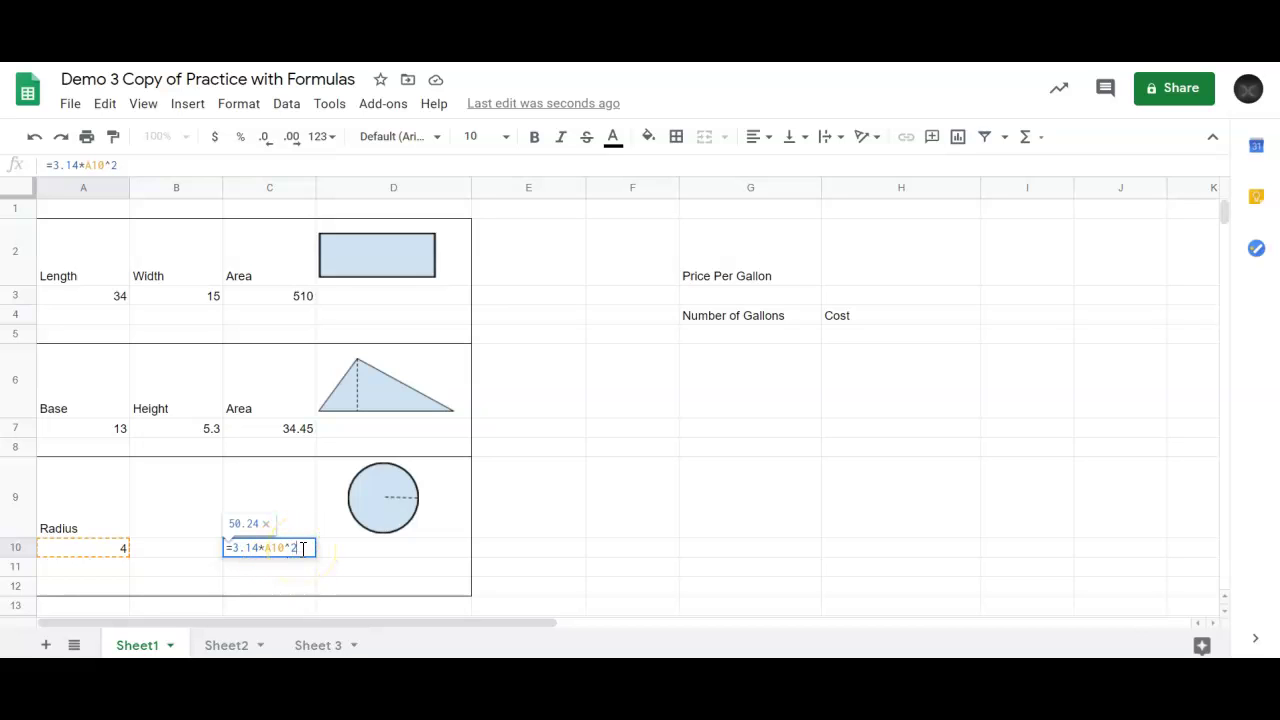
pyautogui.press('Return')
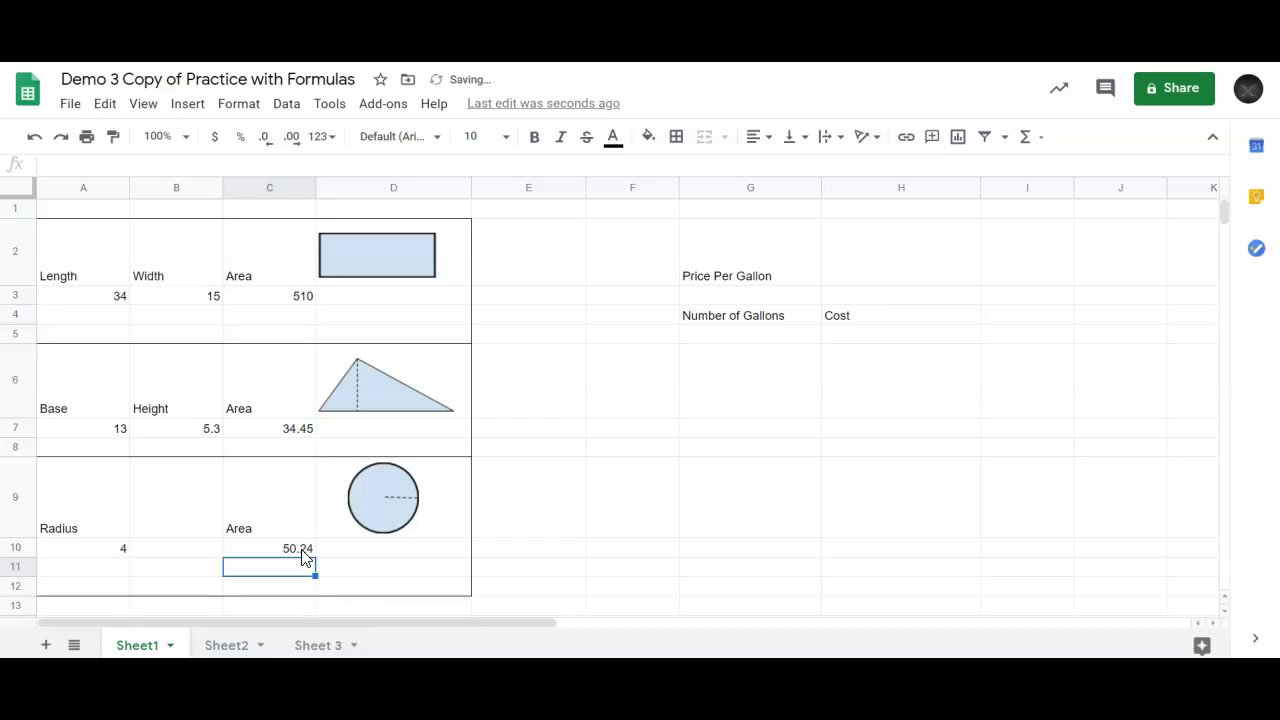
# - Change the radius in A10 to 23.567 so the area becomes 1743.966955
pyautogui.click(301, 549)
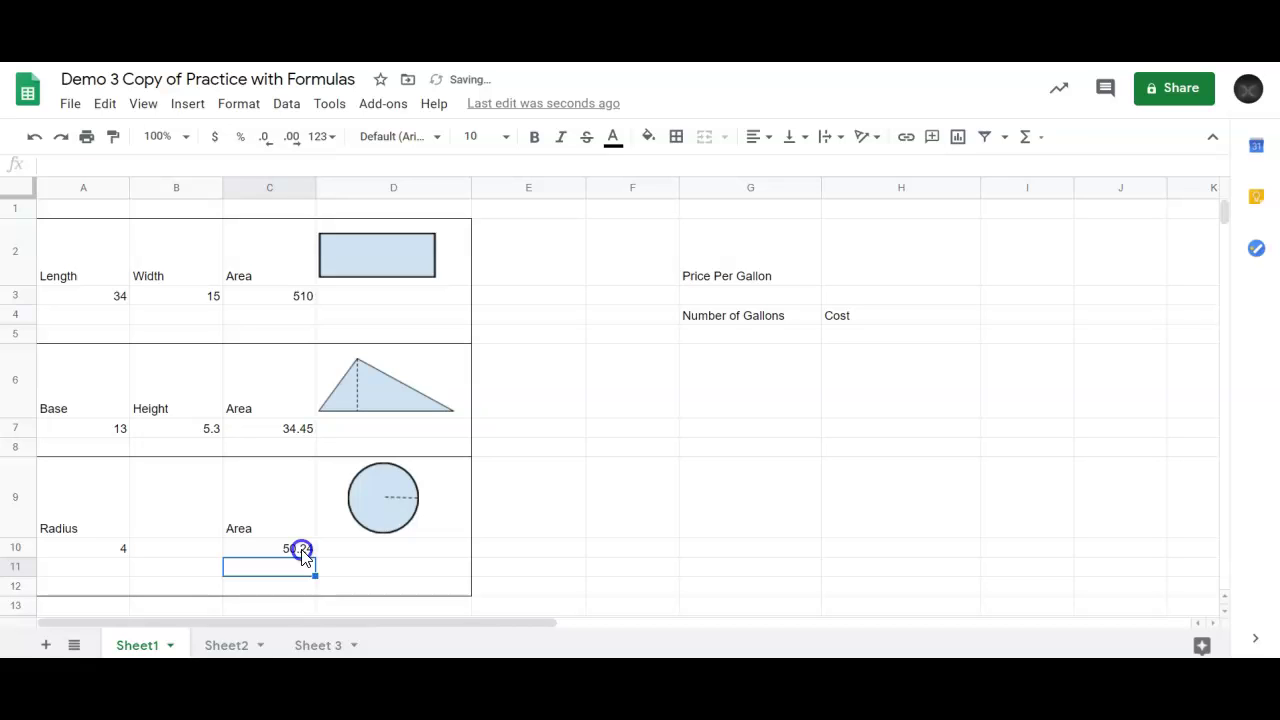
pyautogui.click(112, 553)
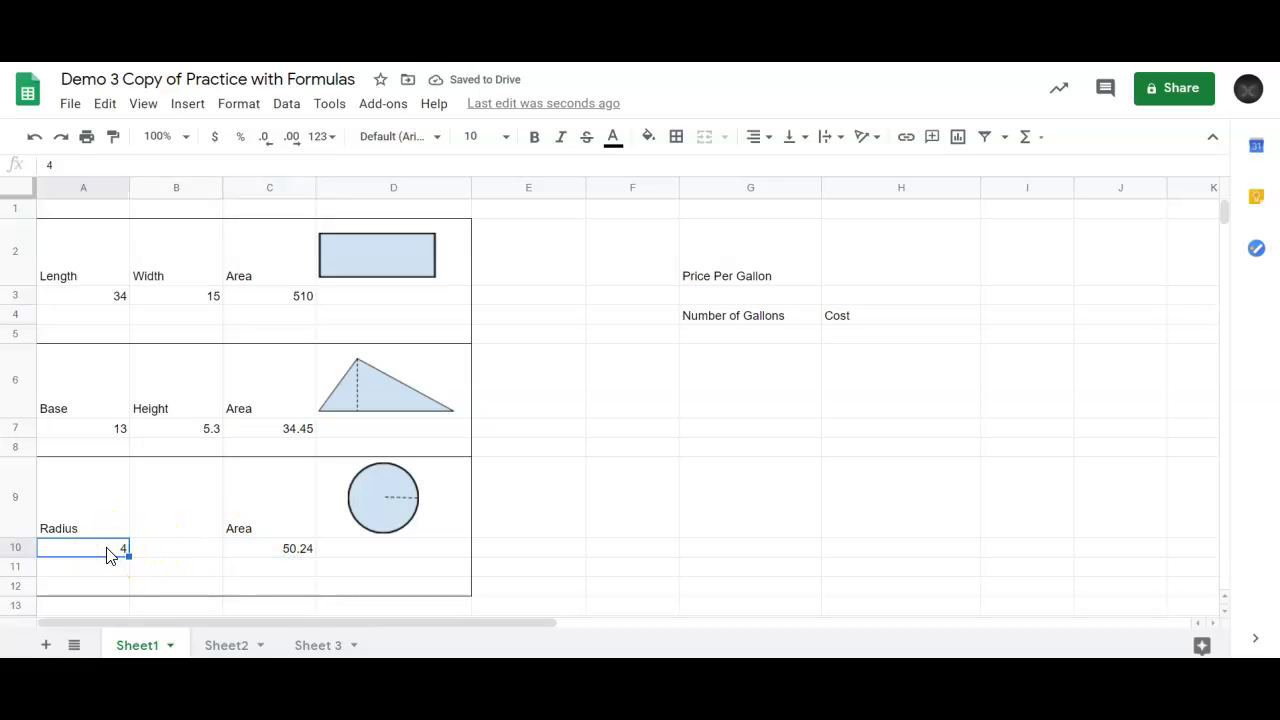
pyautogui.write('15')
pyautogui.press('Return')
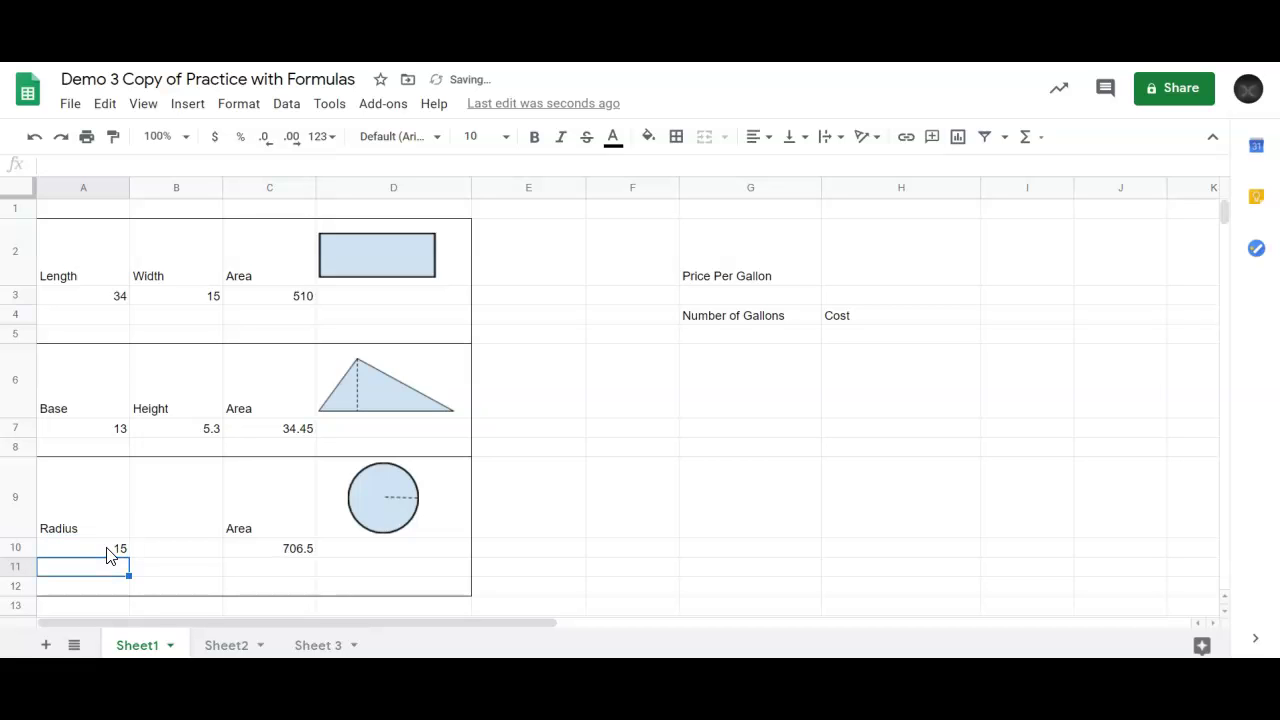
pyautogui.click(107, 549)
pyautogui.write('23.567')
pyautogui.press('Return')
pyautogui.click(267, 558)
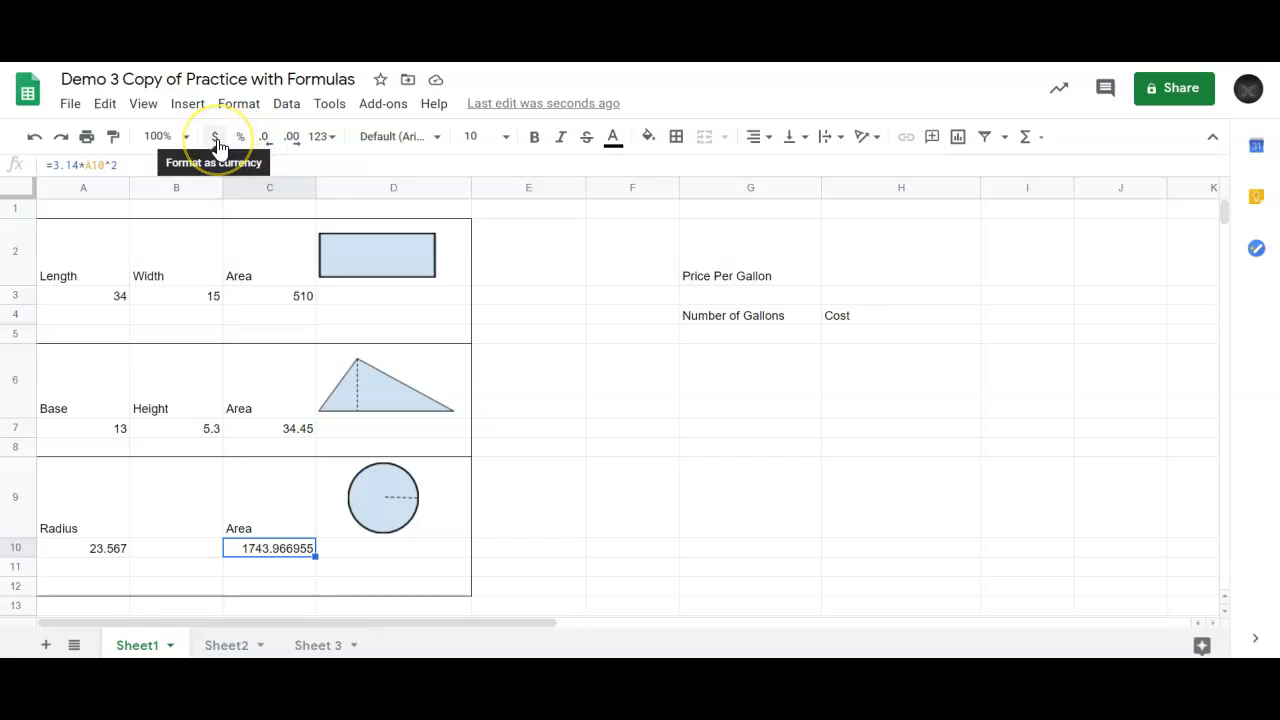
# - Adjust C10's decimal places so the circle area displays 1744.0
pyautogui.click(294, 140)
pyautogui.click(268, 142)
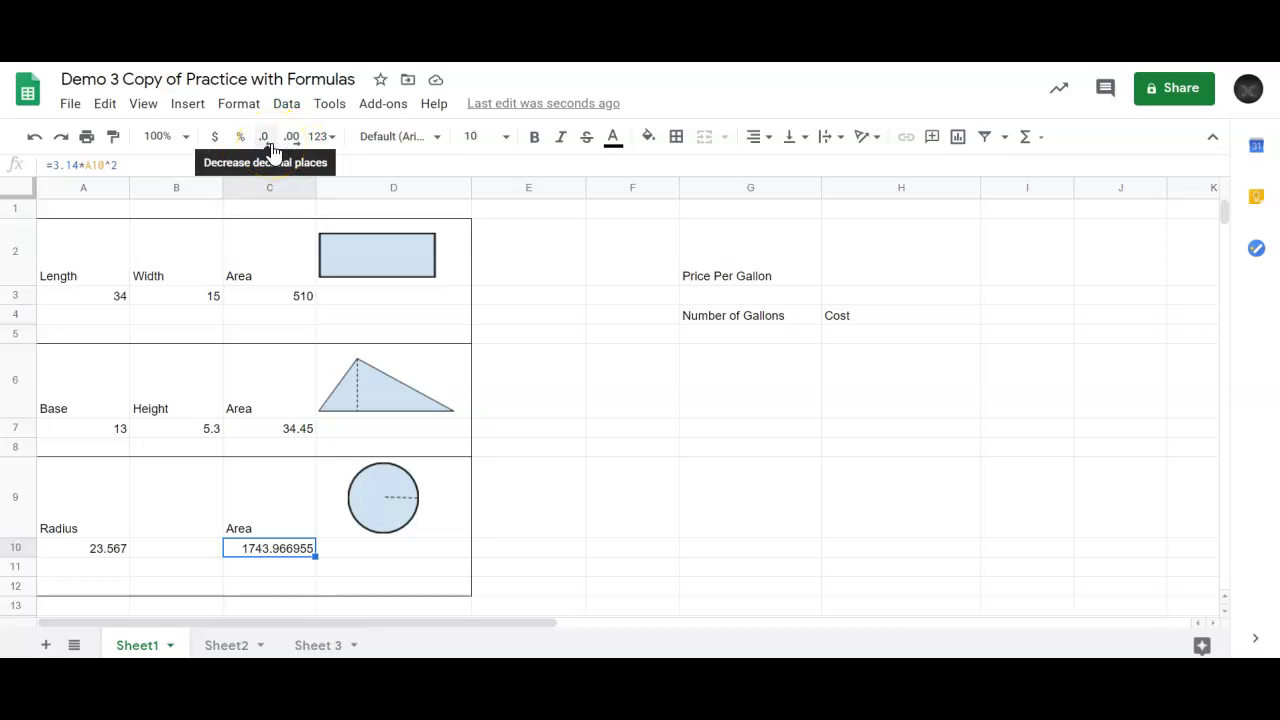
pyautogui.click(272, 148)
pyautogui.click(272, 148)
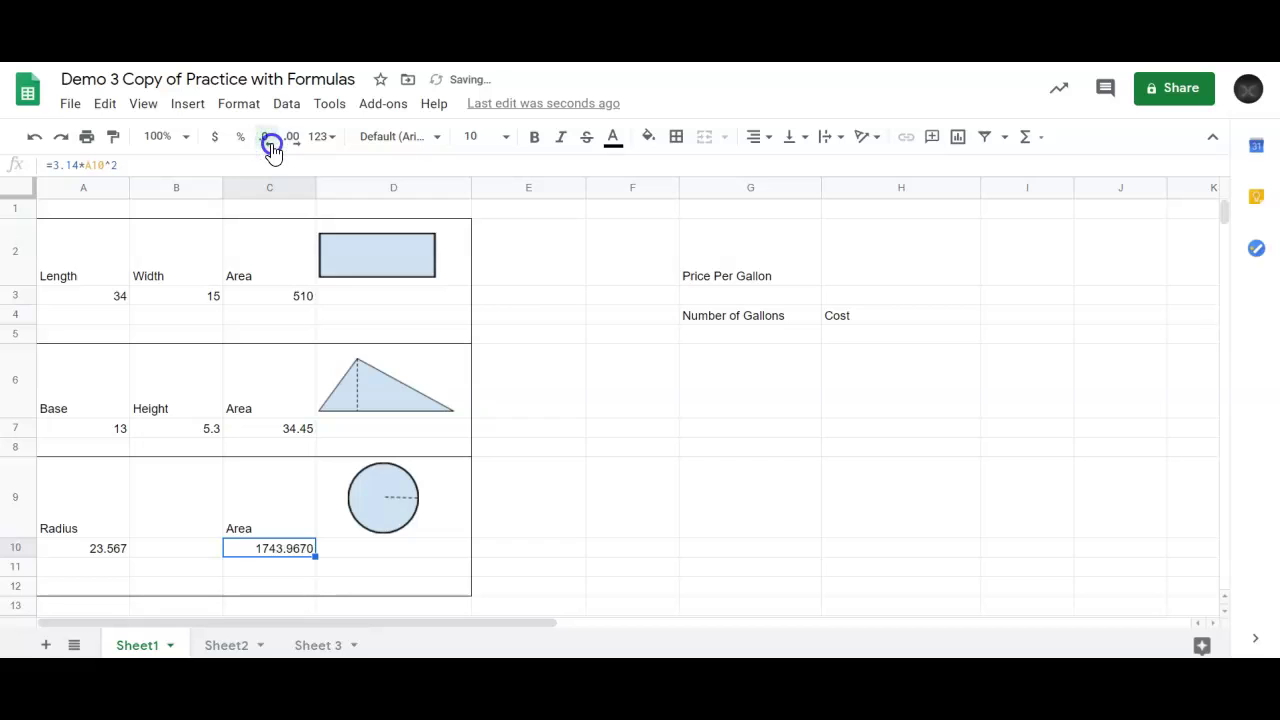
pyautogui.click(272, 148)
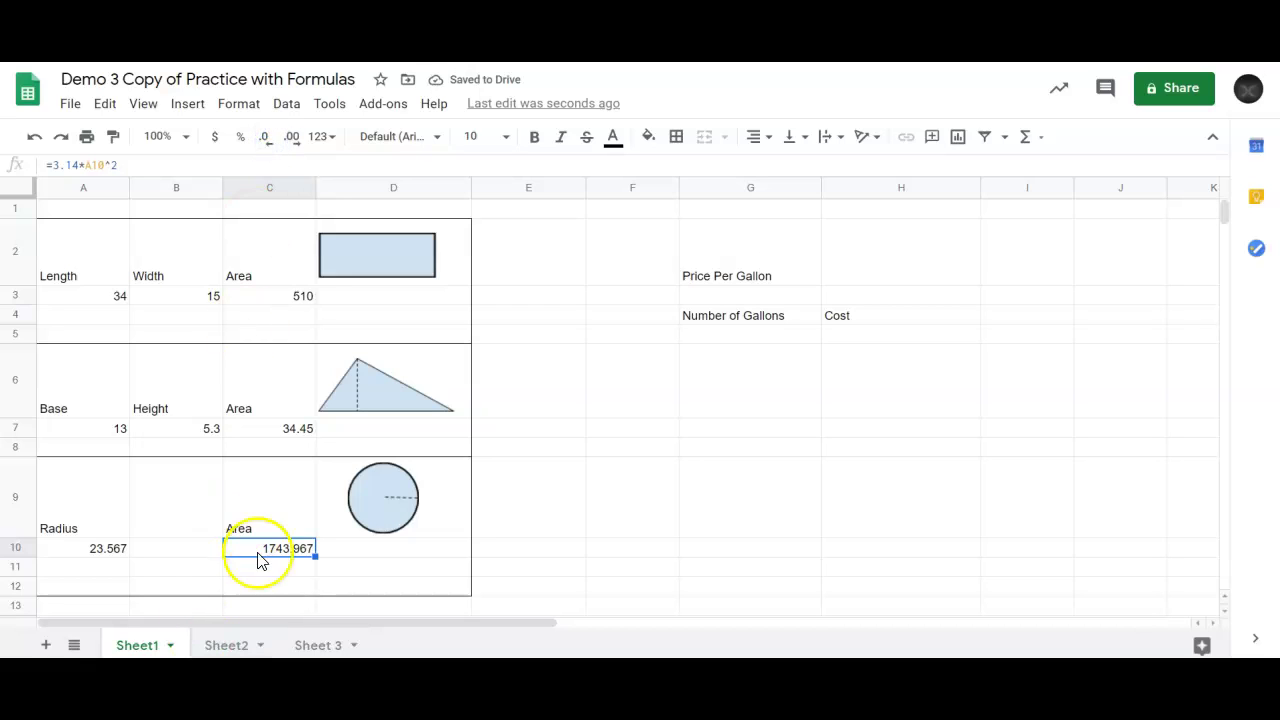
pyautogui.click(271, 147)
pyautogui.click(266, 146)
pyautogui.click(266, 146)
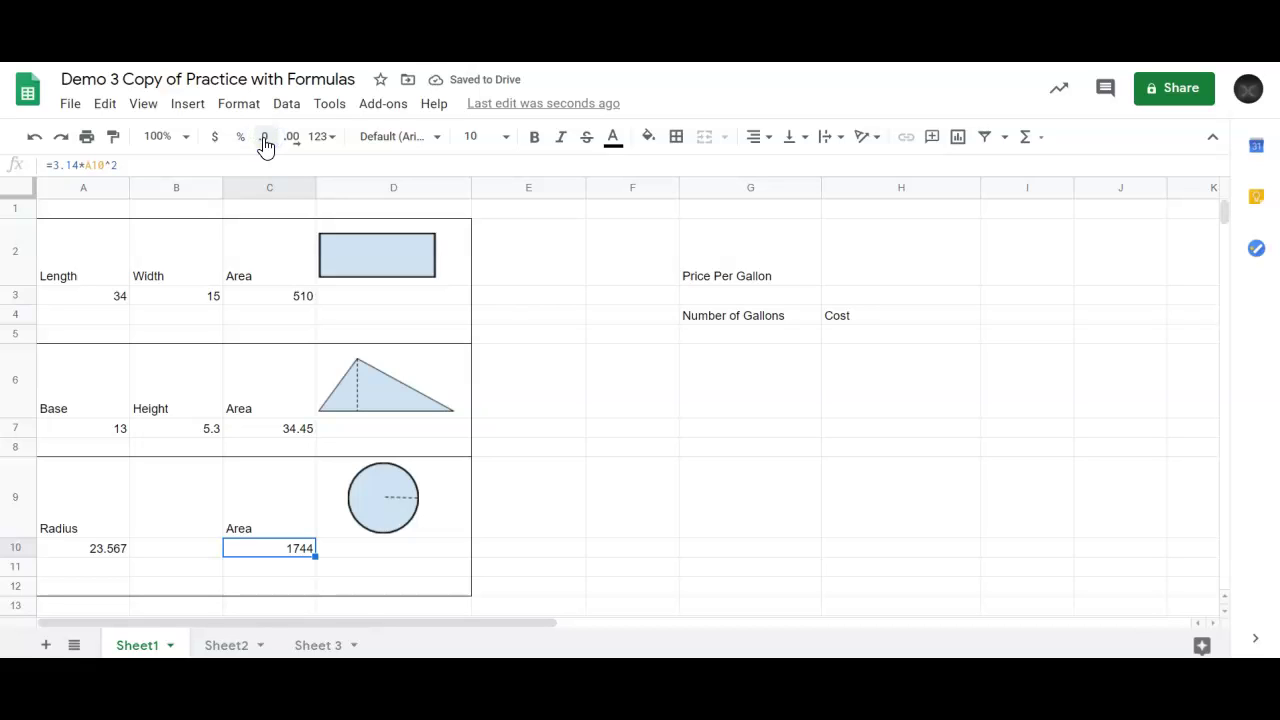
pyautogui.click(266, 146)
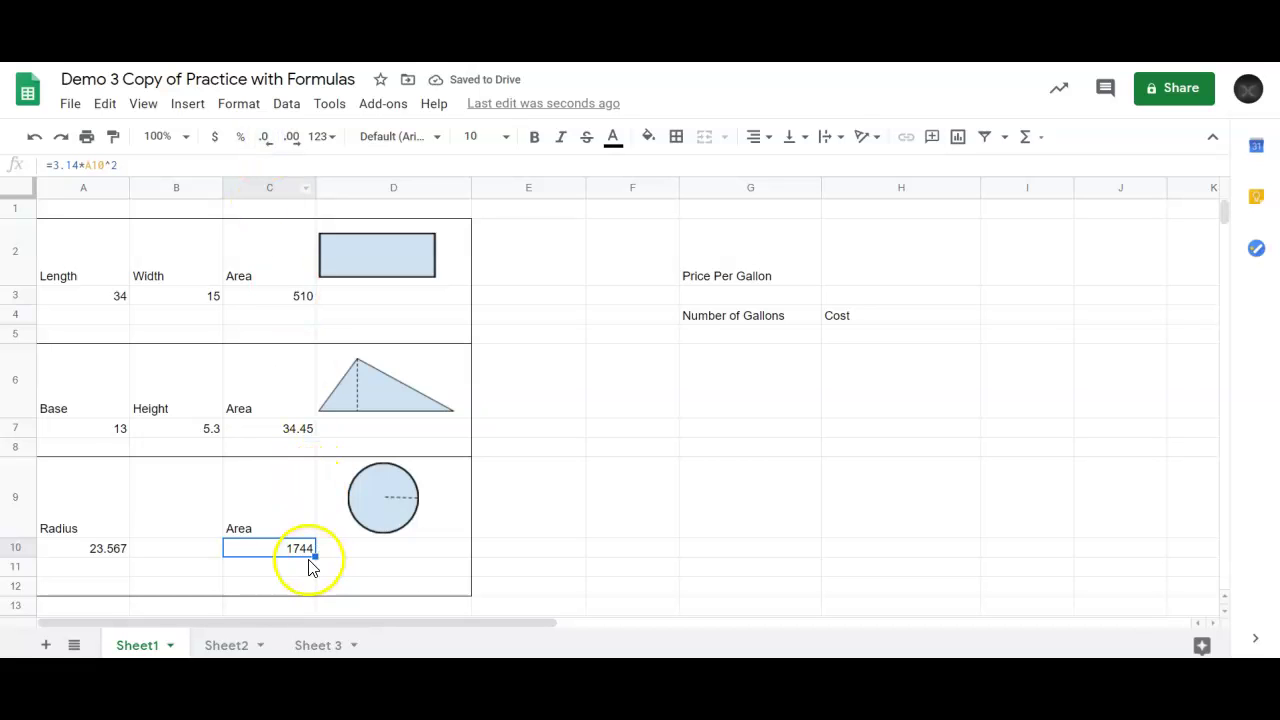
pyautogui.click(294, 146)
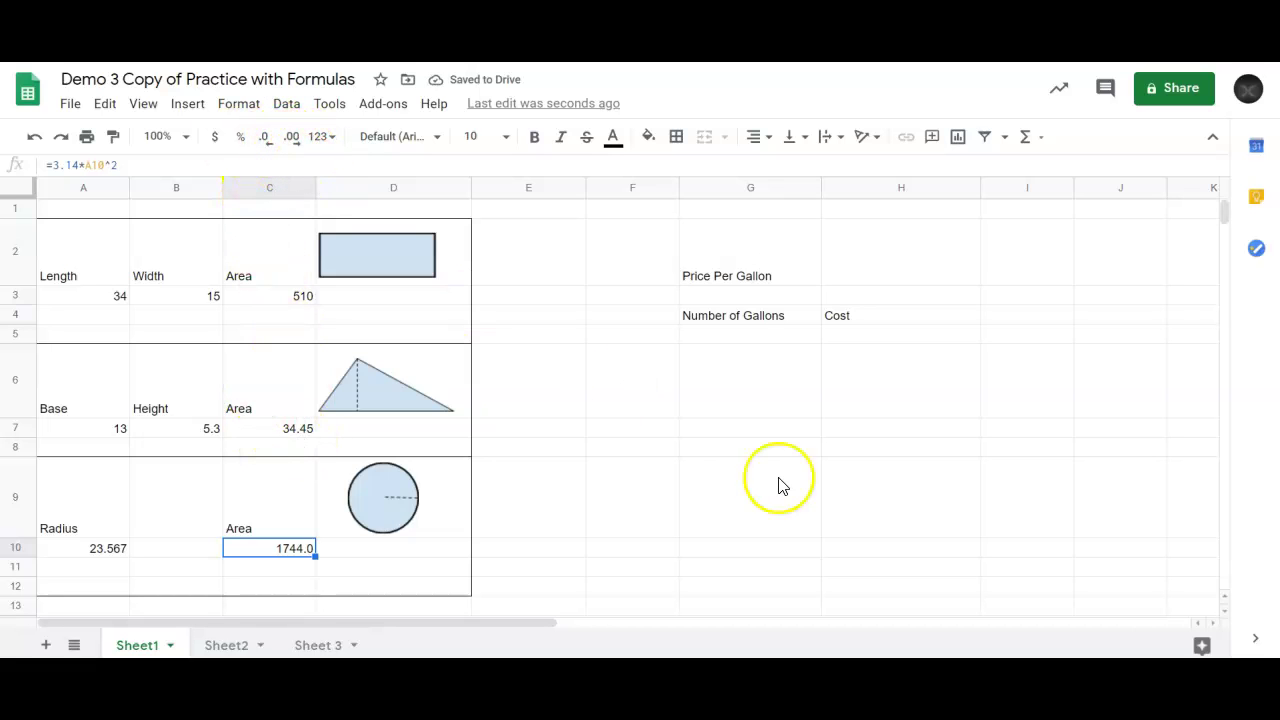
pyautogui.click(297, 297)
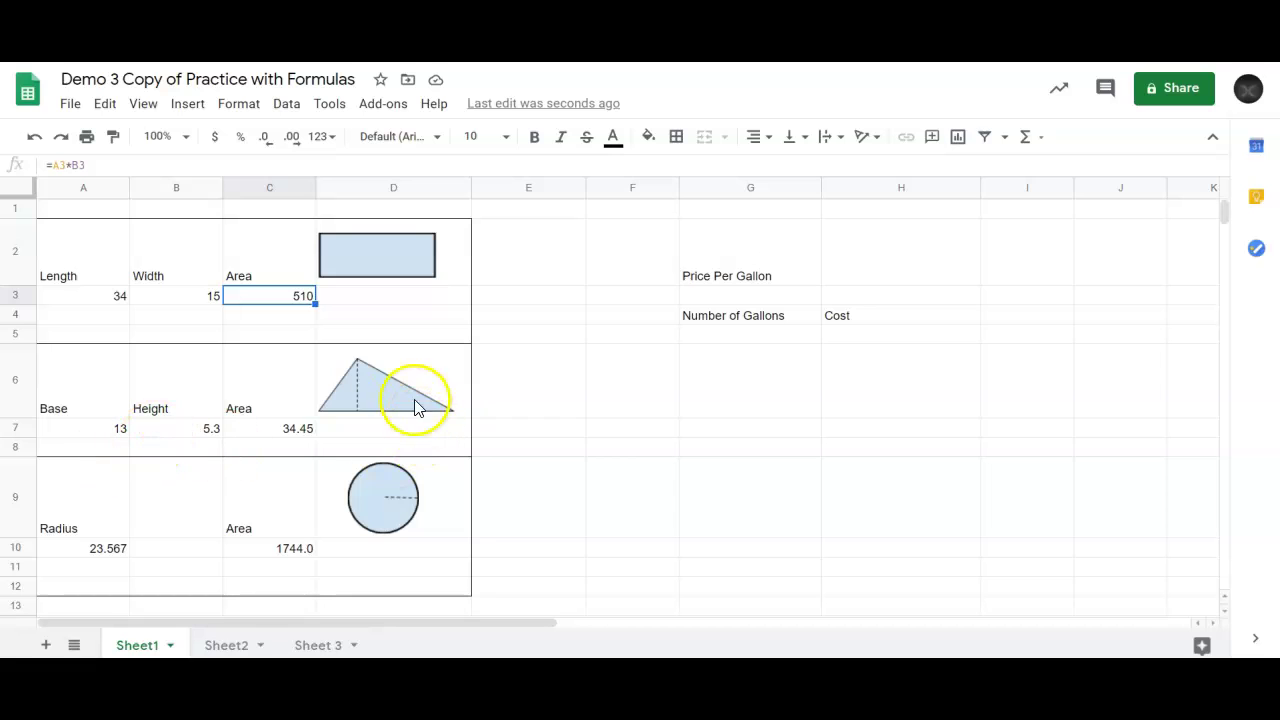
pyautogui.click(290, 430)
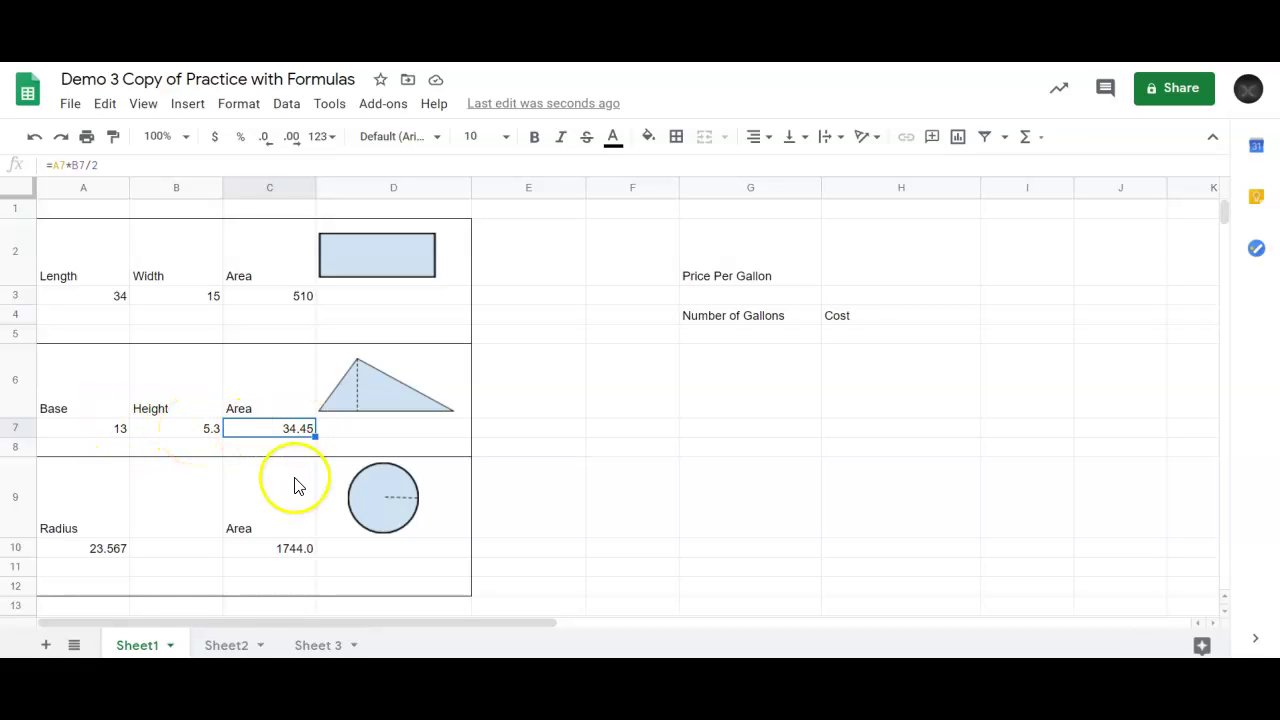
pyautogui.click(297, 546)
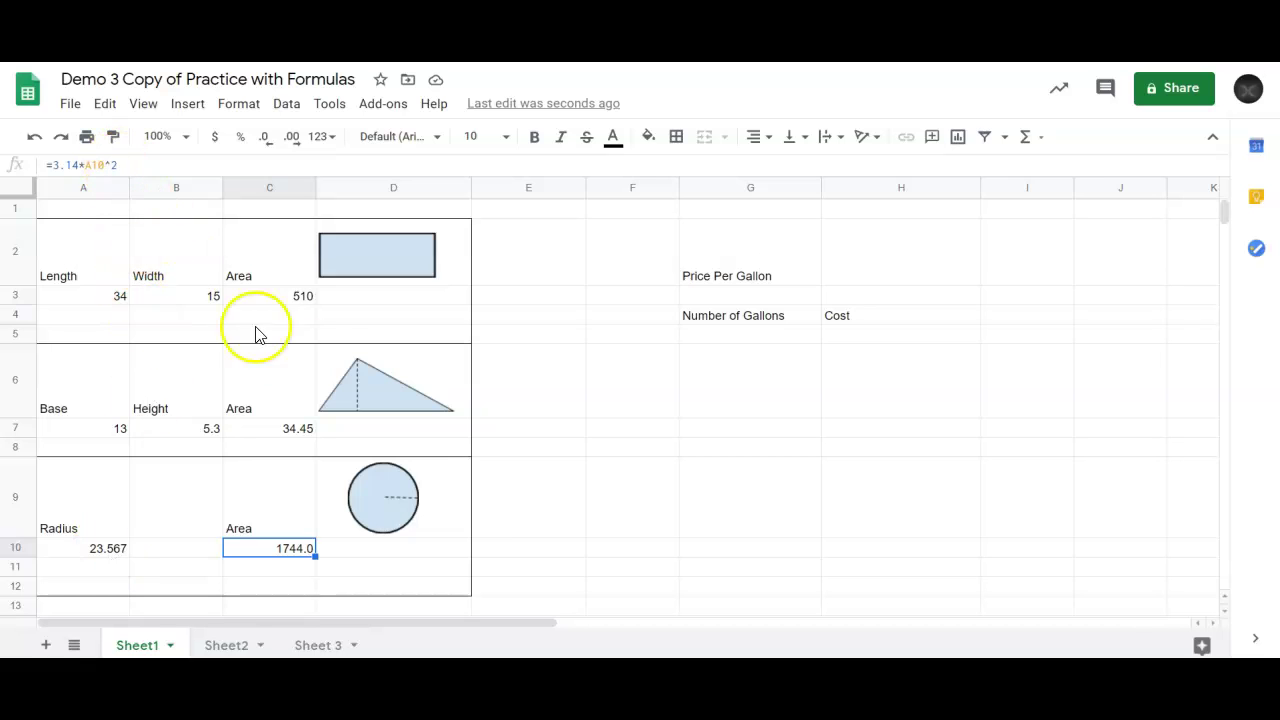
pyautogui.click(563, 500)
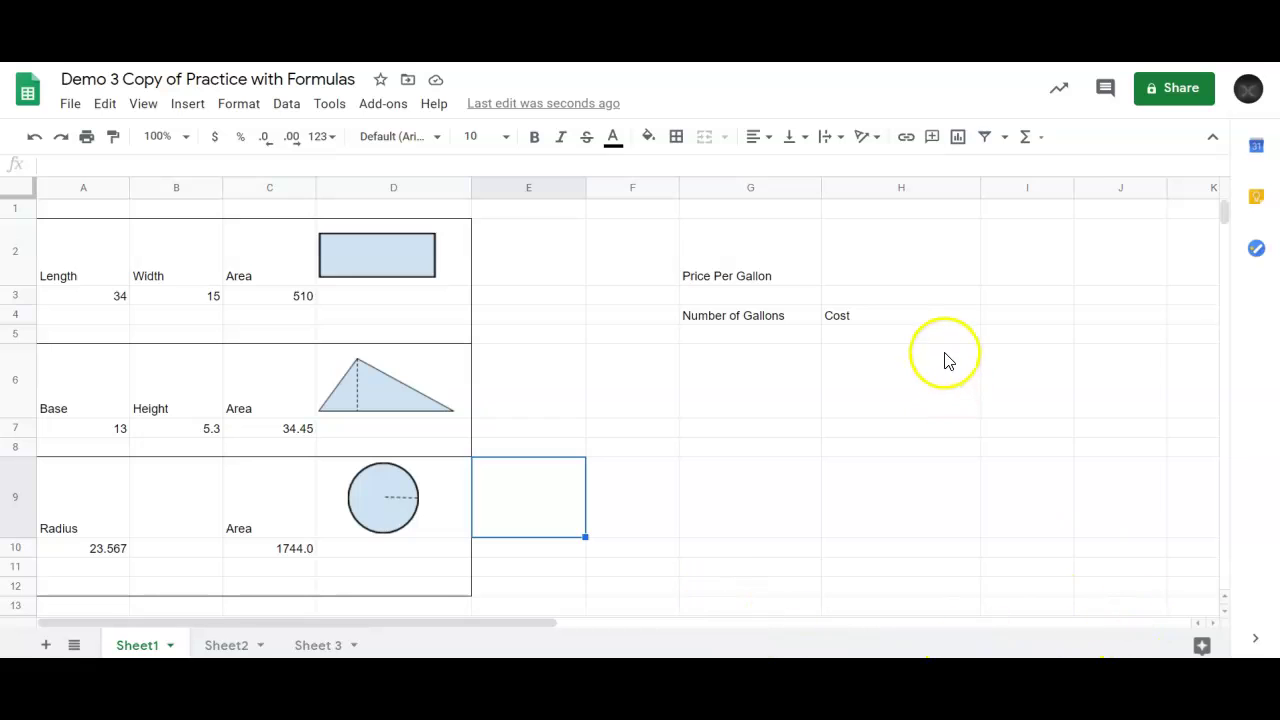
# - Enter 2.32 in H2 and format it as currency to show $2.32
pyautogui.click(837, 280)
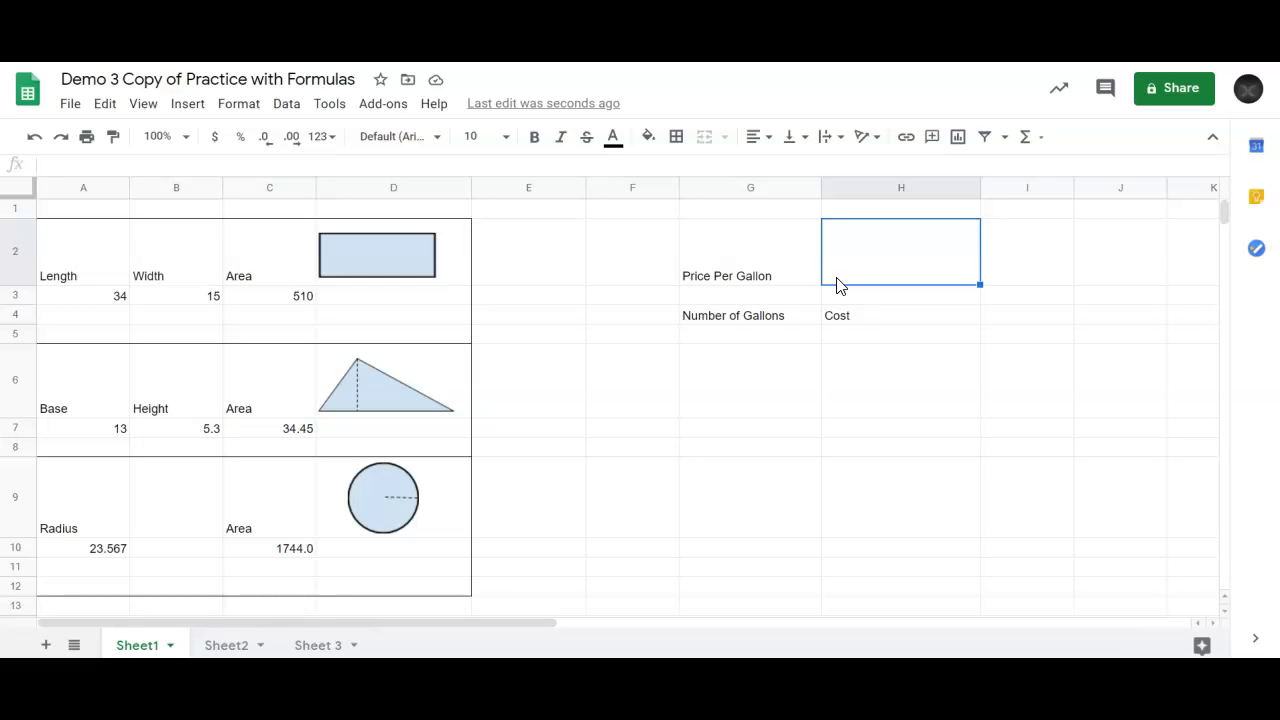
pyautogui.write('2.')
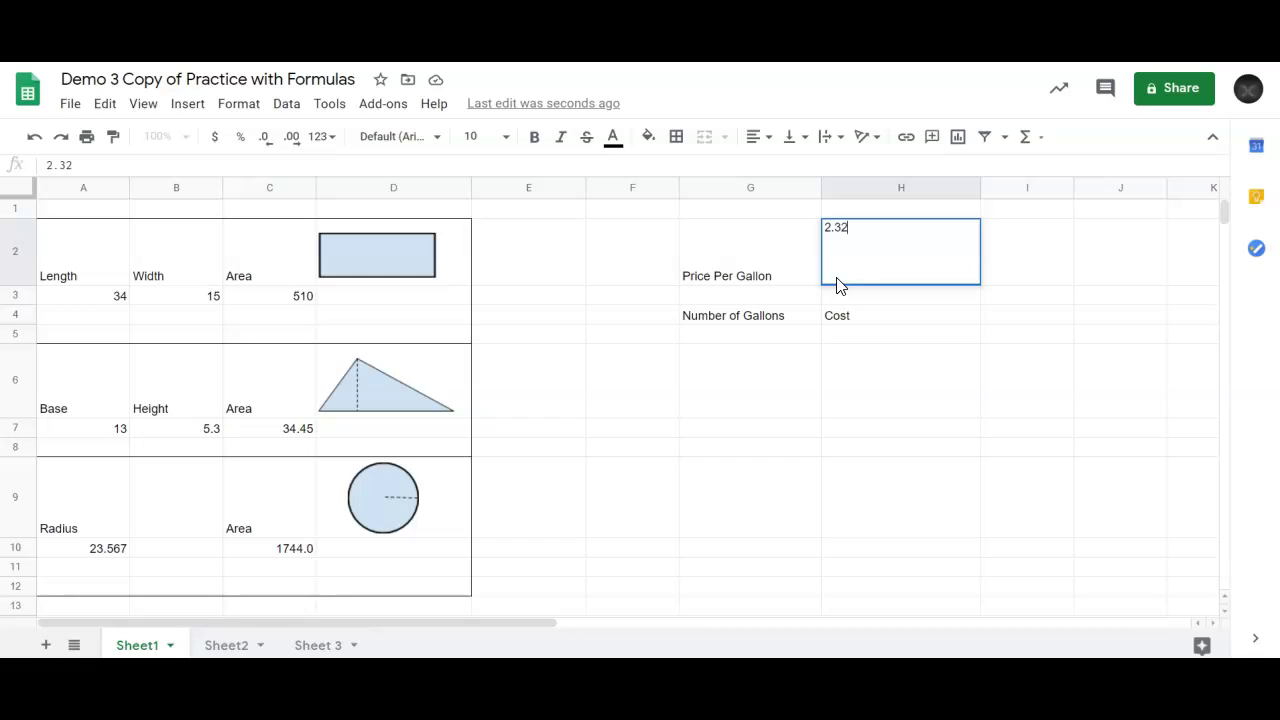
pyautogui.write('32')
pyautogui.press('Return')
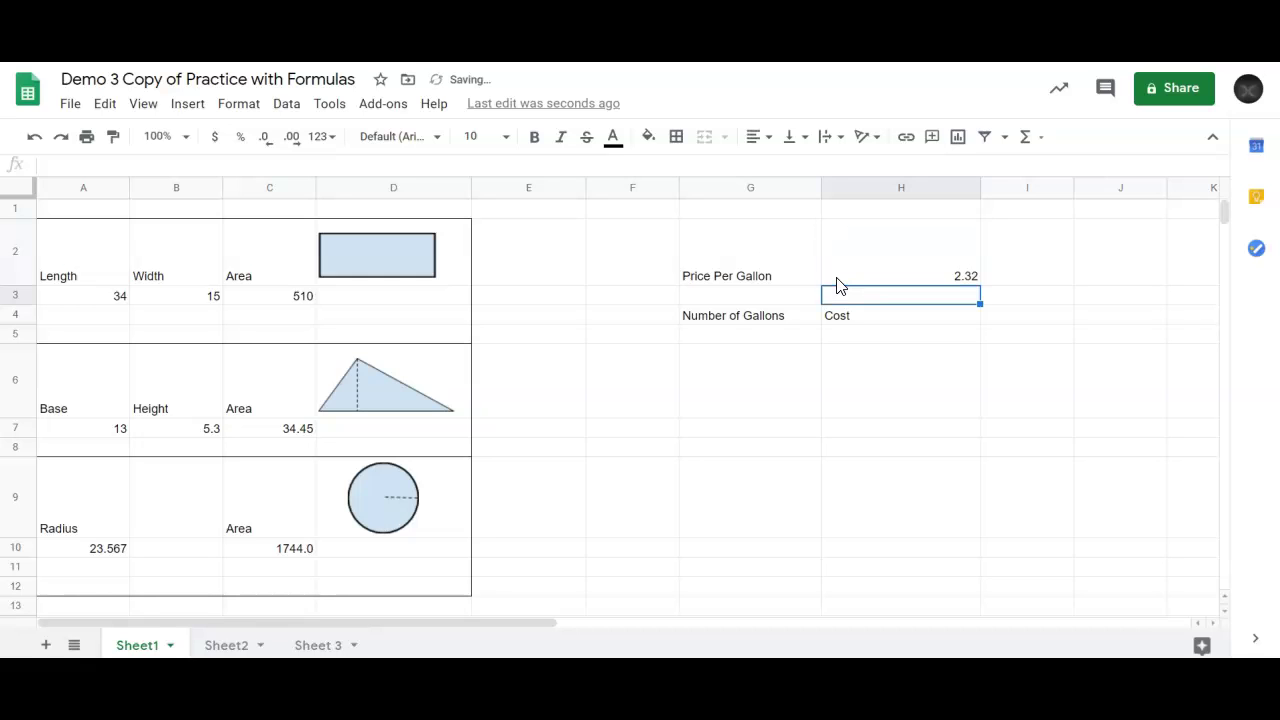
pyautogui.click(838, 279)
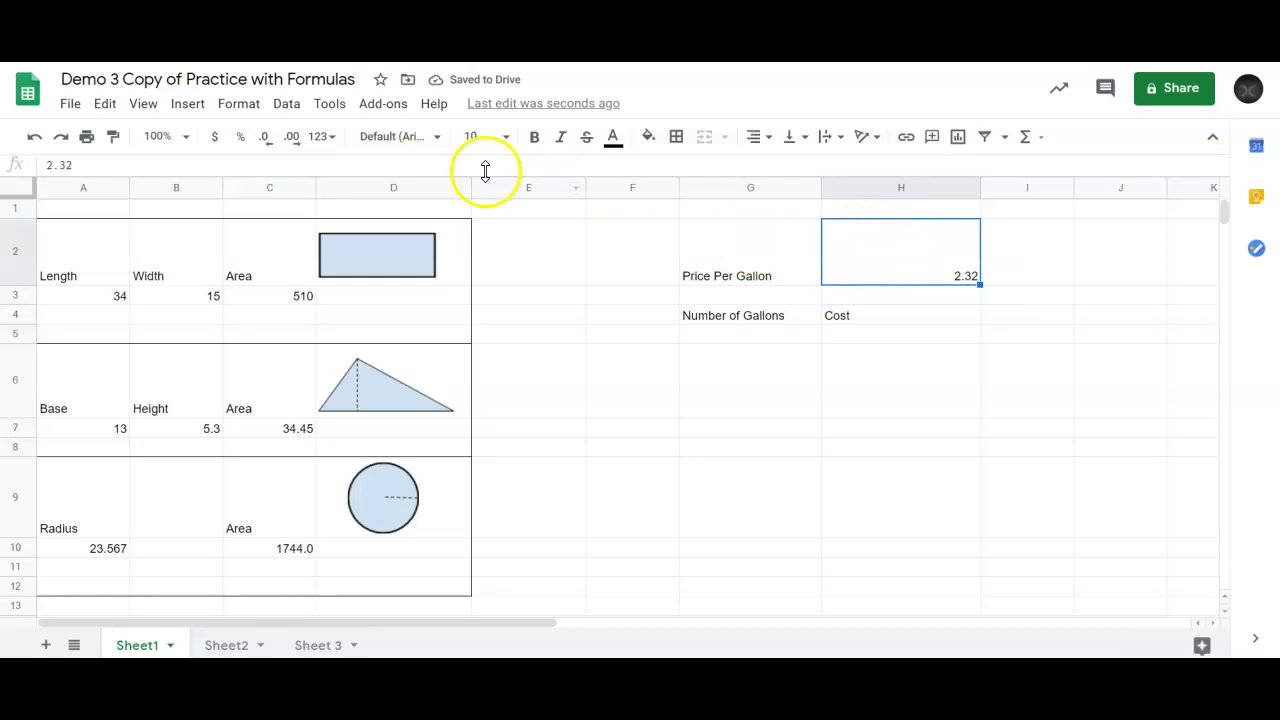
pyautogui.click(215, 140)
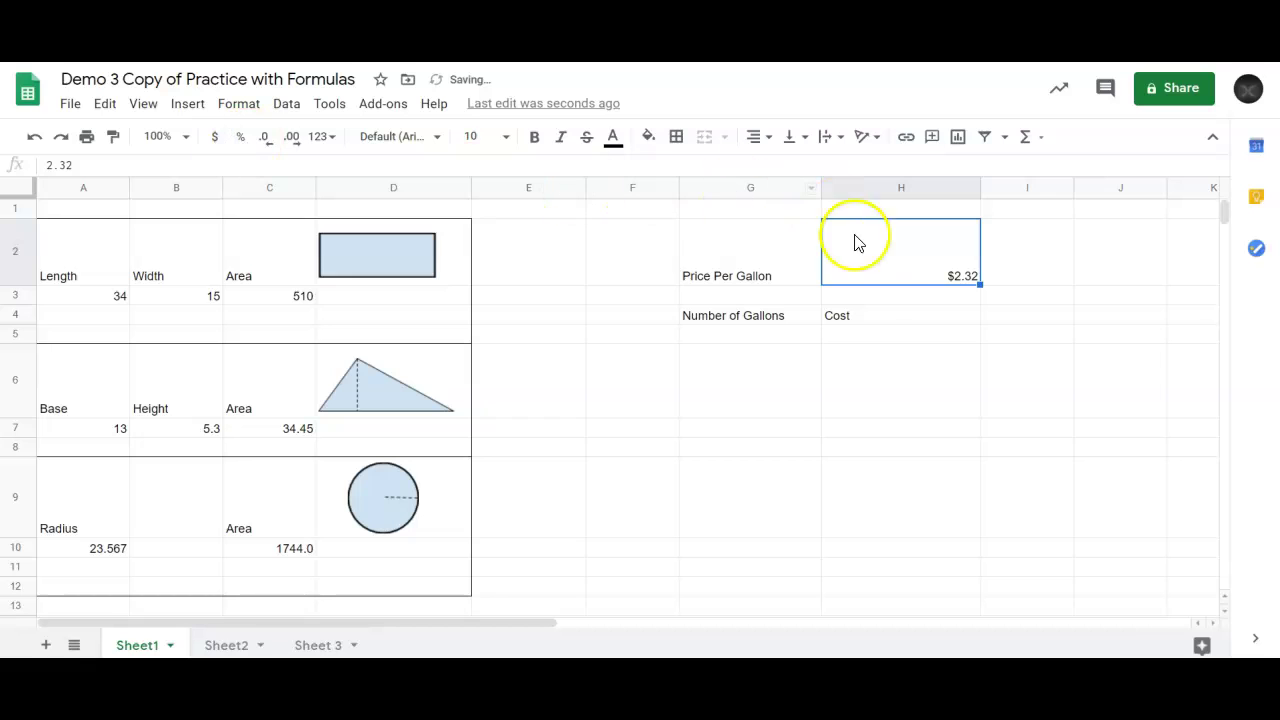
# - Enter 5, 6 and 10 in G5 through G7 under Number of Gallons
pyautogui.click(712, 336)
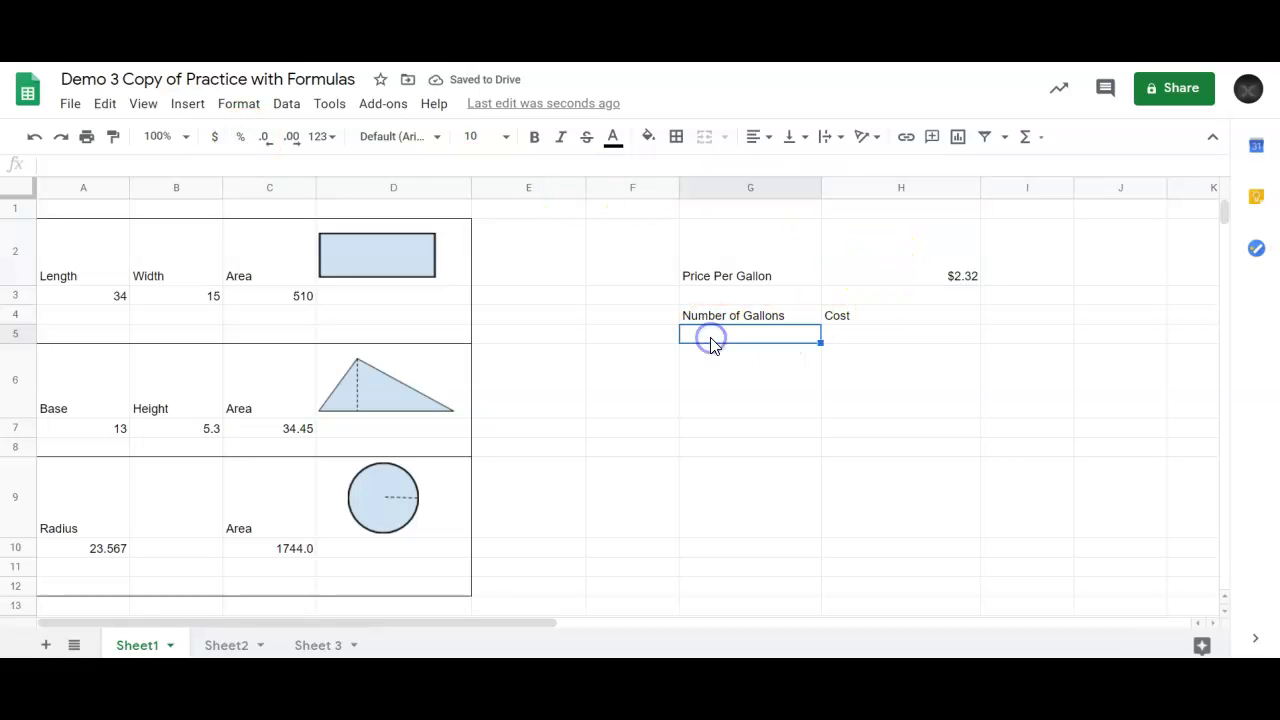
pyautogui.click(866, 283)
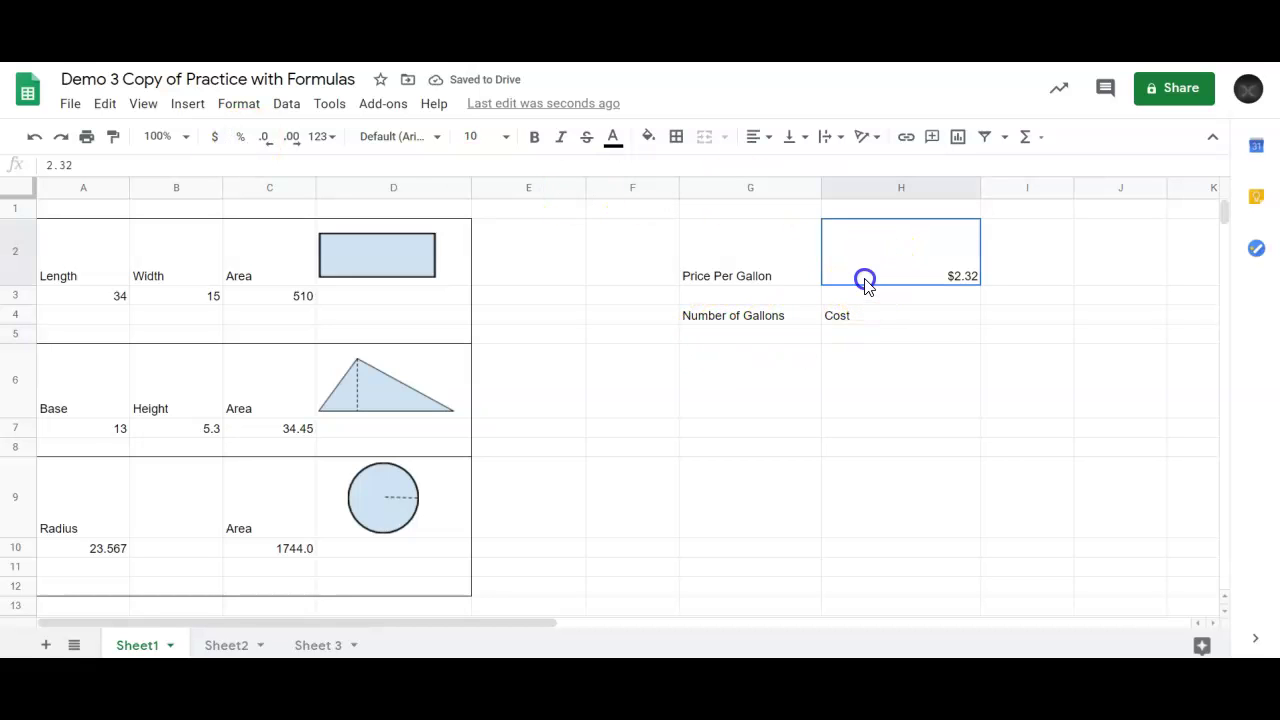
pyautogui.click(745, 340)
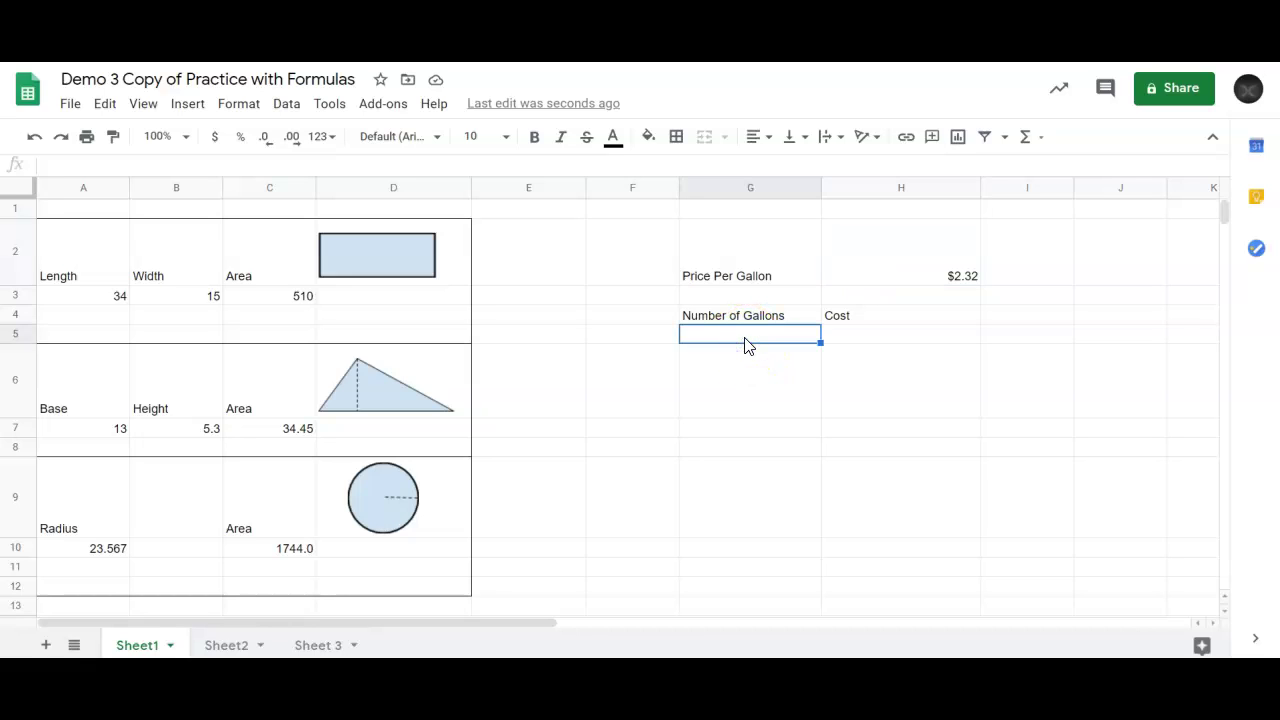
pyautogui.write('5')
pyautogui.press('Return')
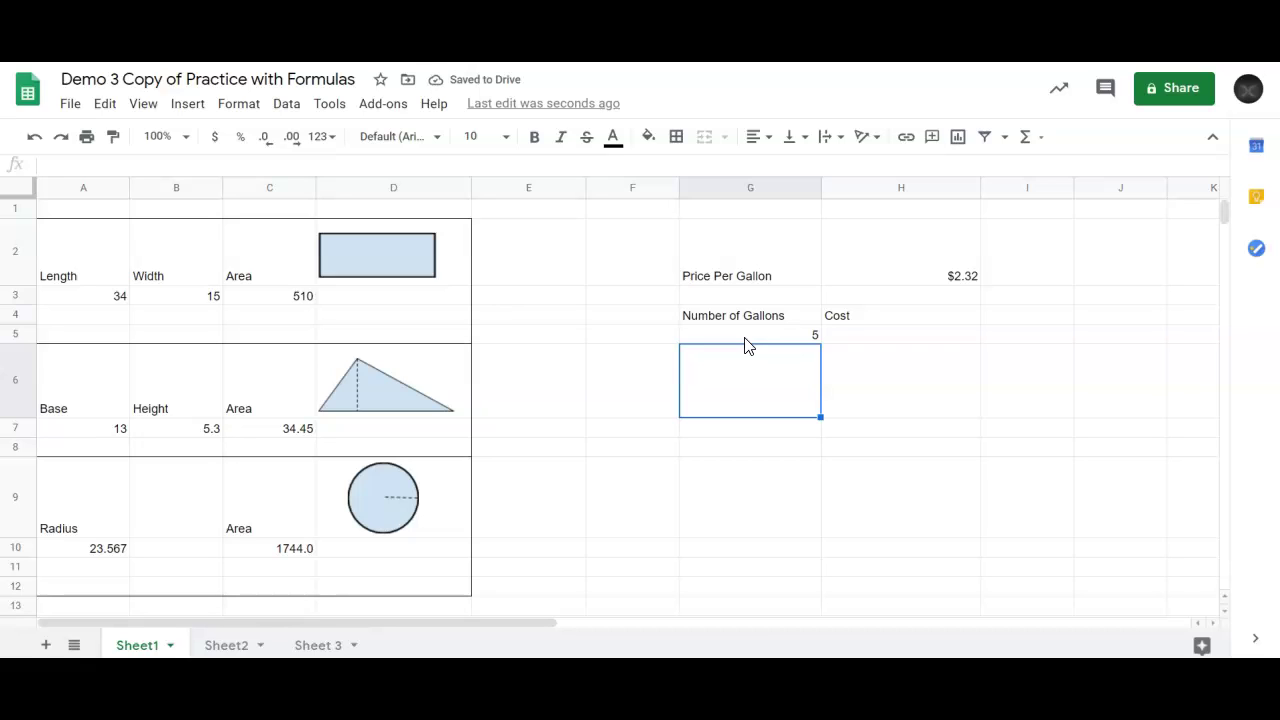
pyautogui.write('6')
pyautogui.press('Return')
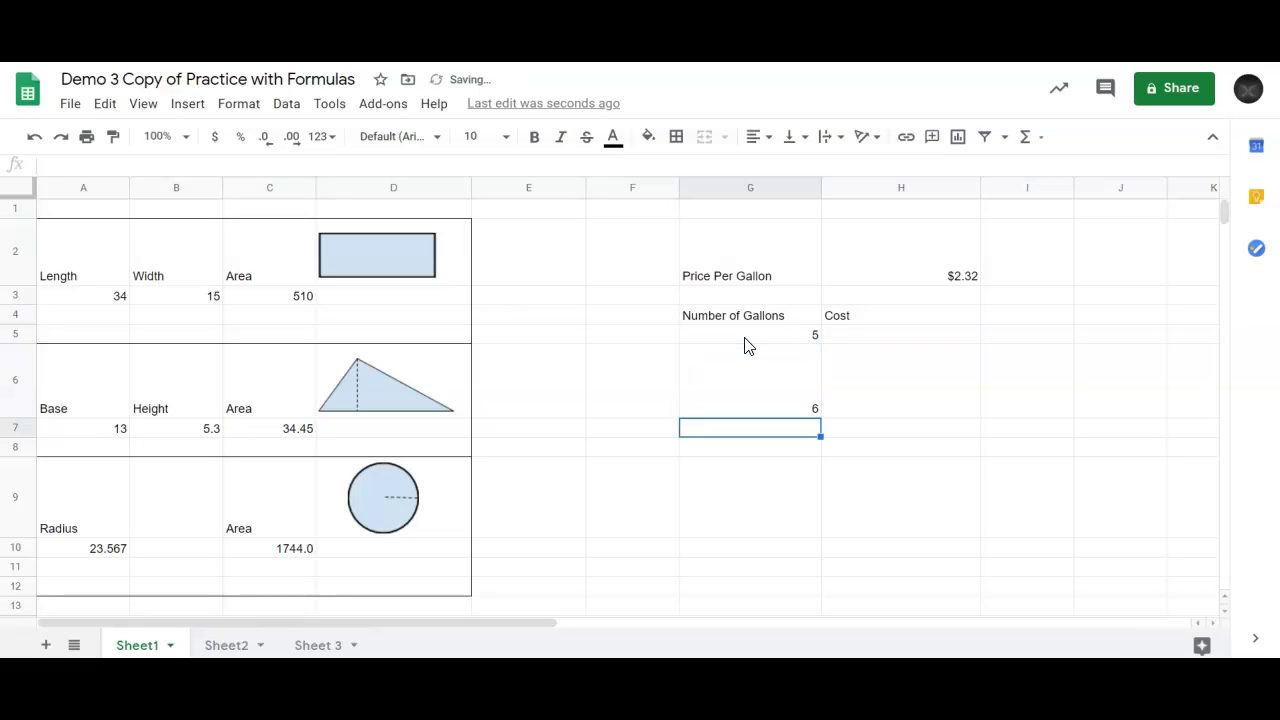
pyautogui.write('10')
pyautogui.press('Return')
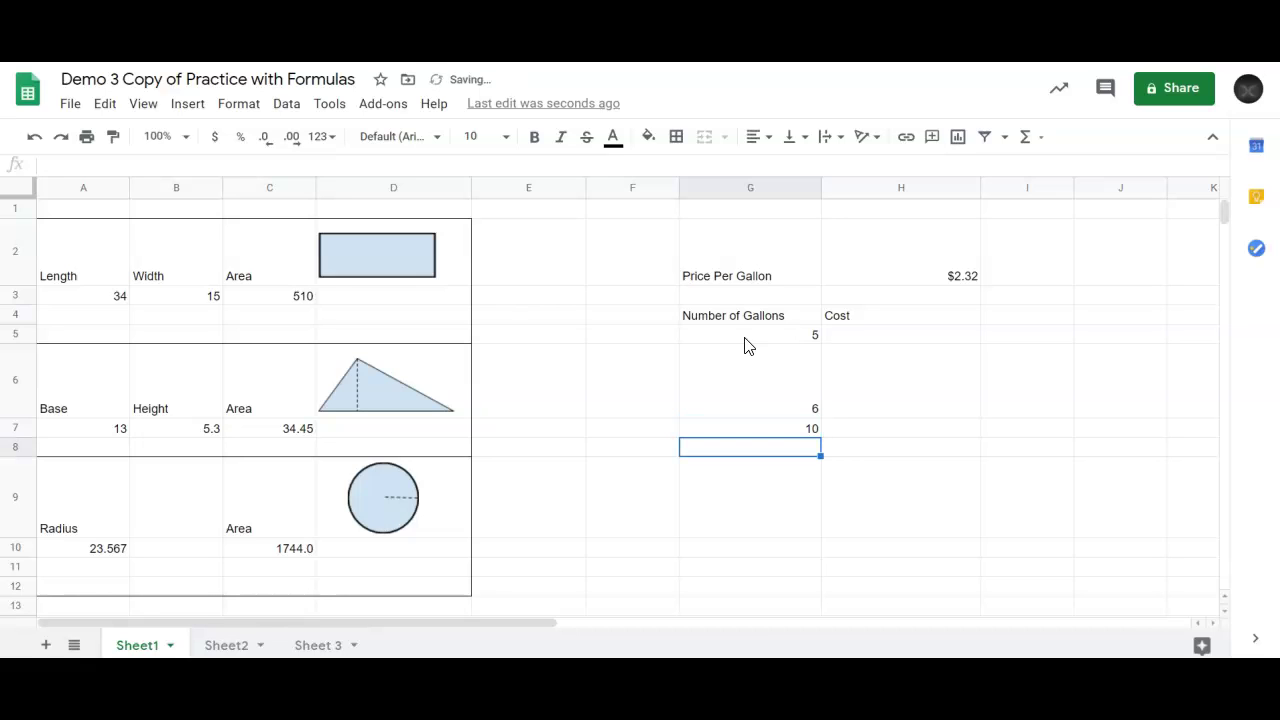
# - Continue the gallons list with 15, 12, 23 and 40 in G8 through G11
pyautogui.write('15')
pyautogui.press('Return')
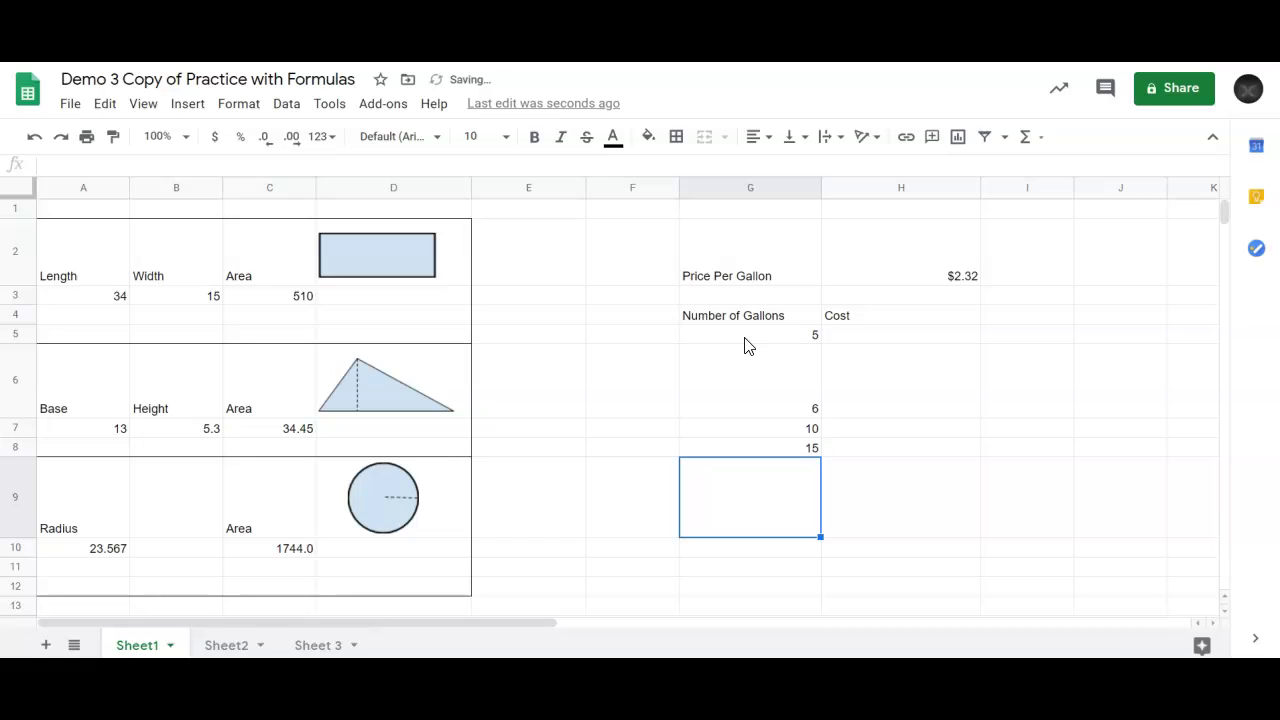
pyautogui.write('12')
pyautogui.press('Return')
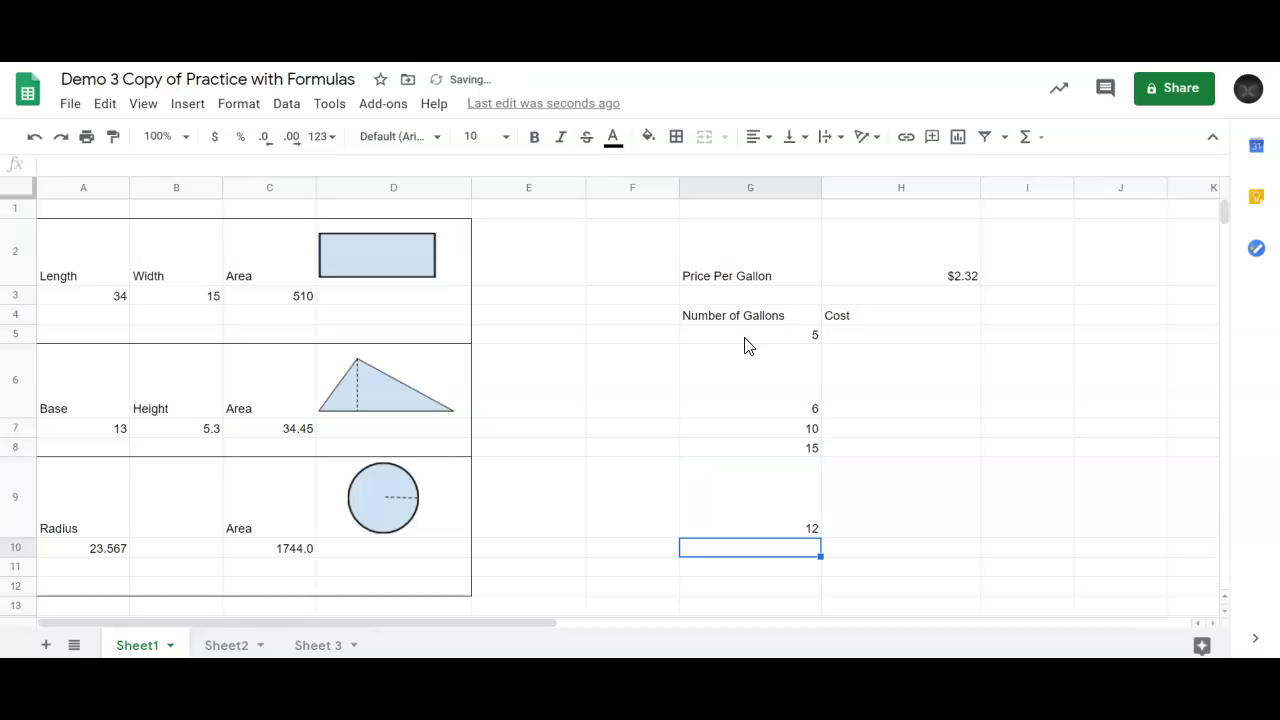
pyautogui.write('23')
pyautogui.press('Return')
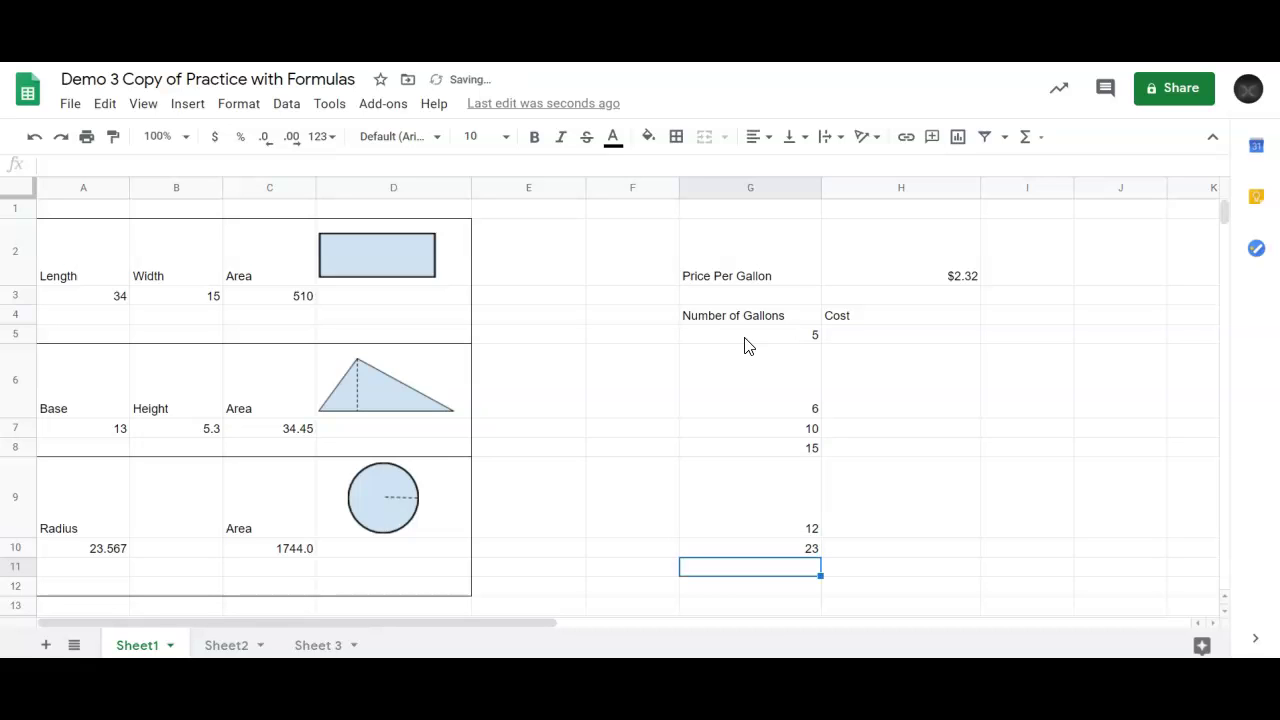
pyautogui.write('4')
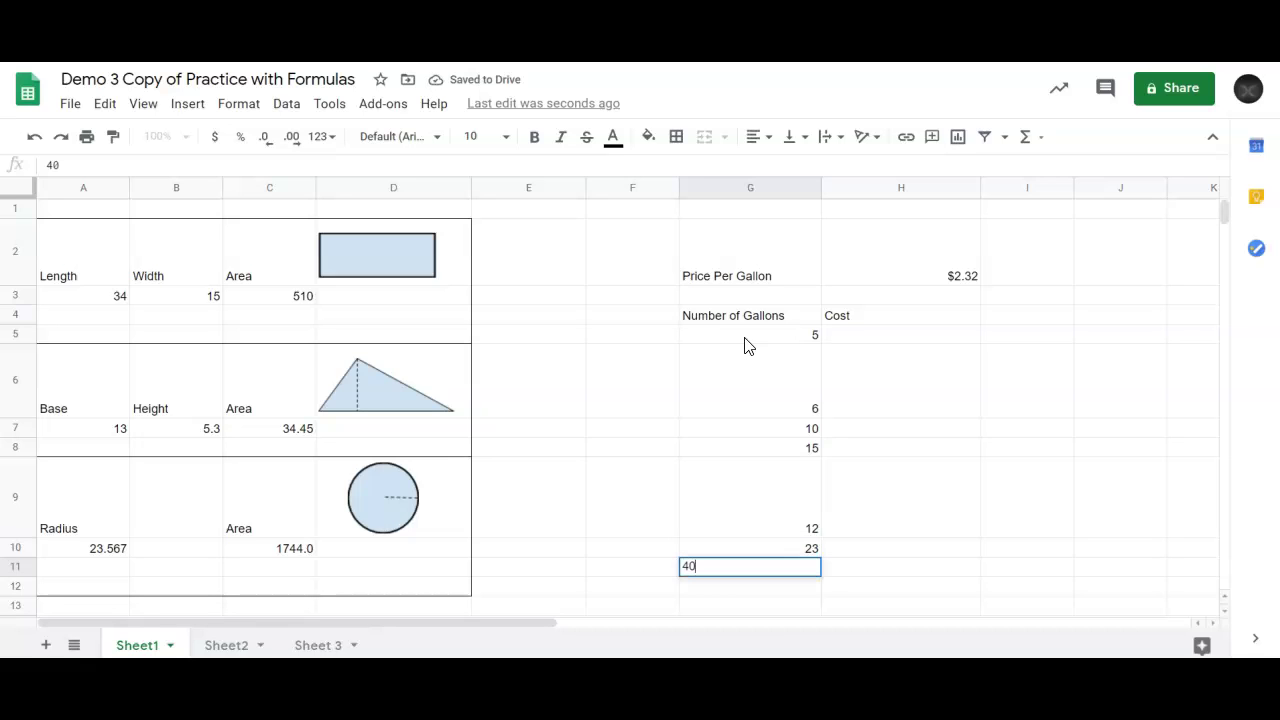
pyautogui.write('0')
pyautogui.press('Return')
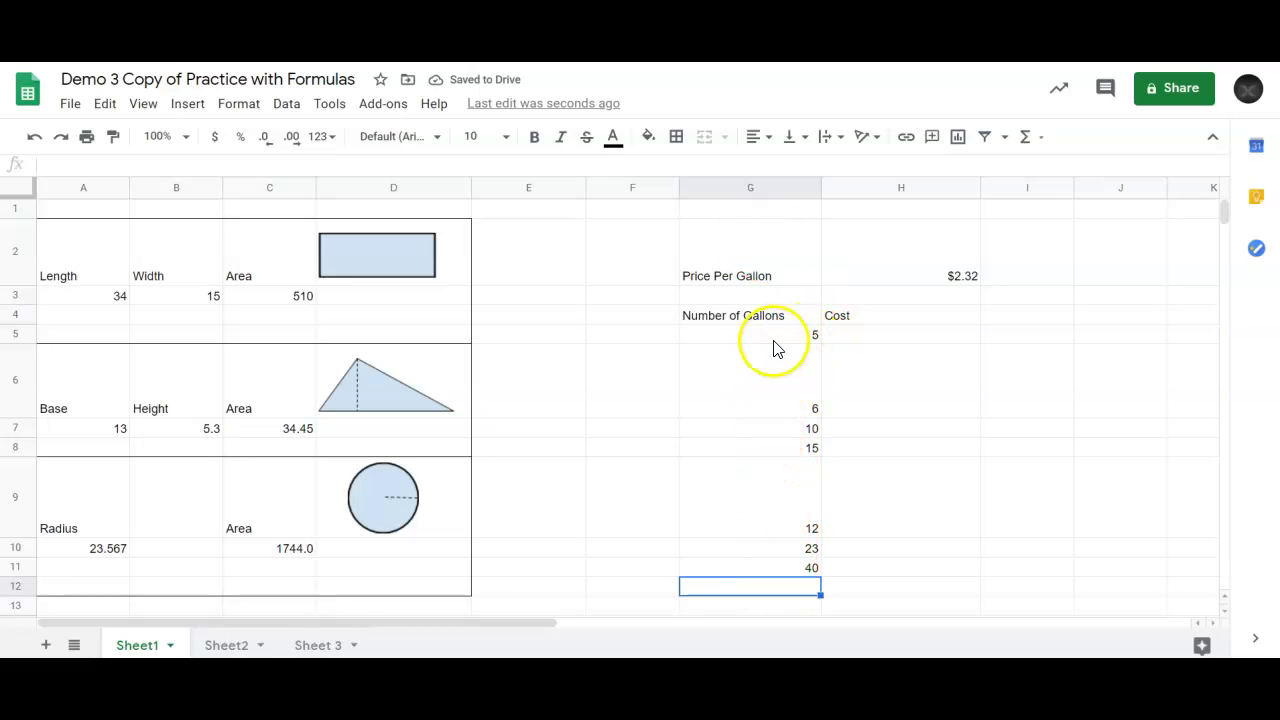
# - Enter the formula =G5*2.32 in H5 for the 5-gallon cost
pyautogui.click(839, 342)
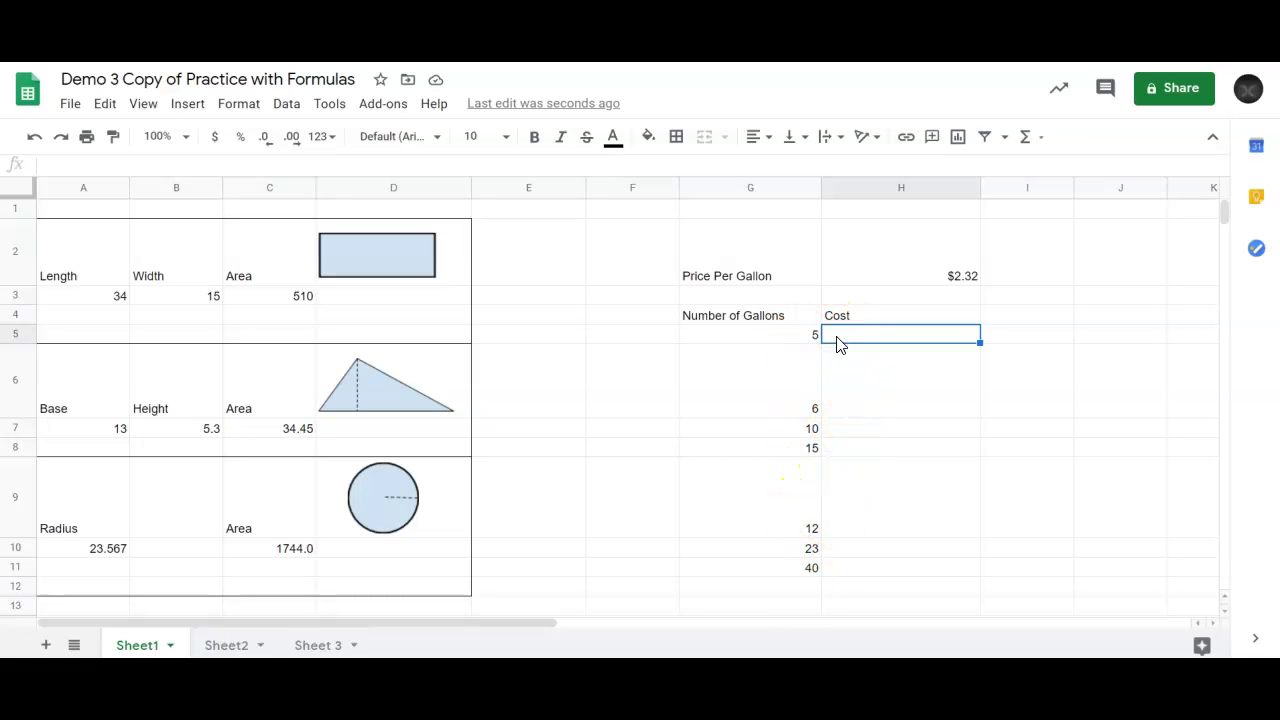
pyautogui.write('=')
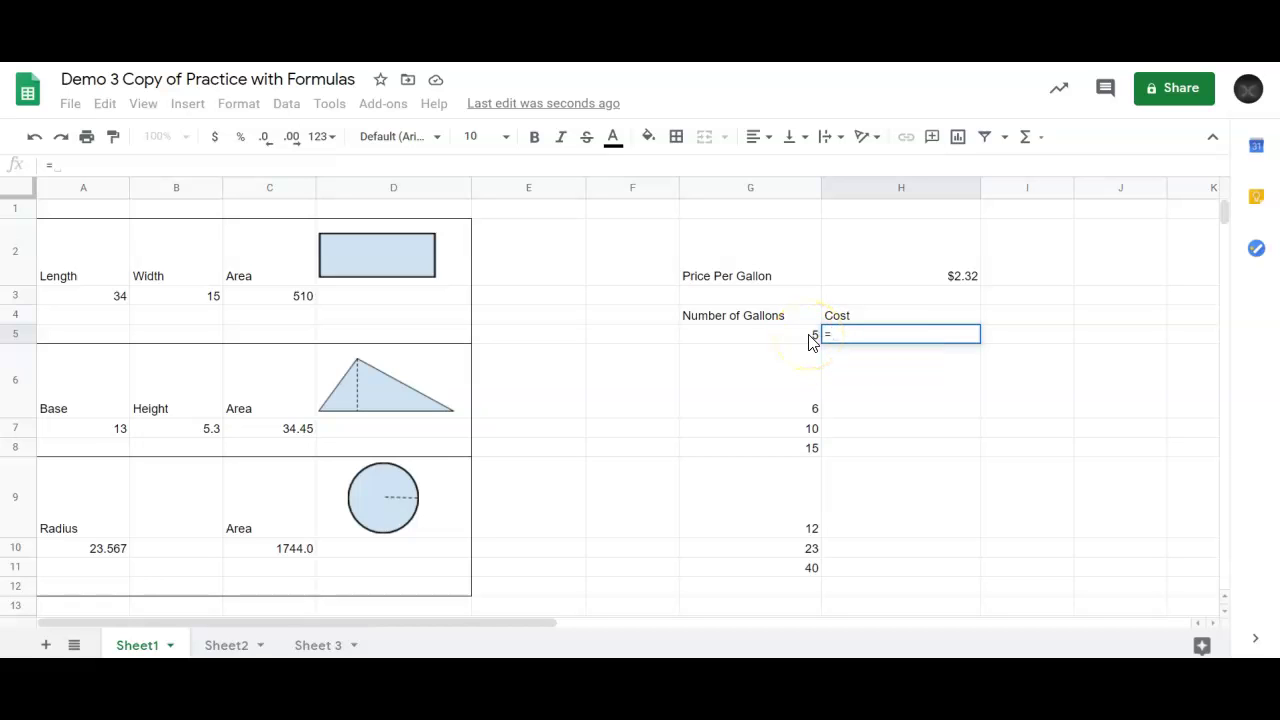
pyautogui.click(812, 341)
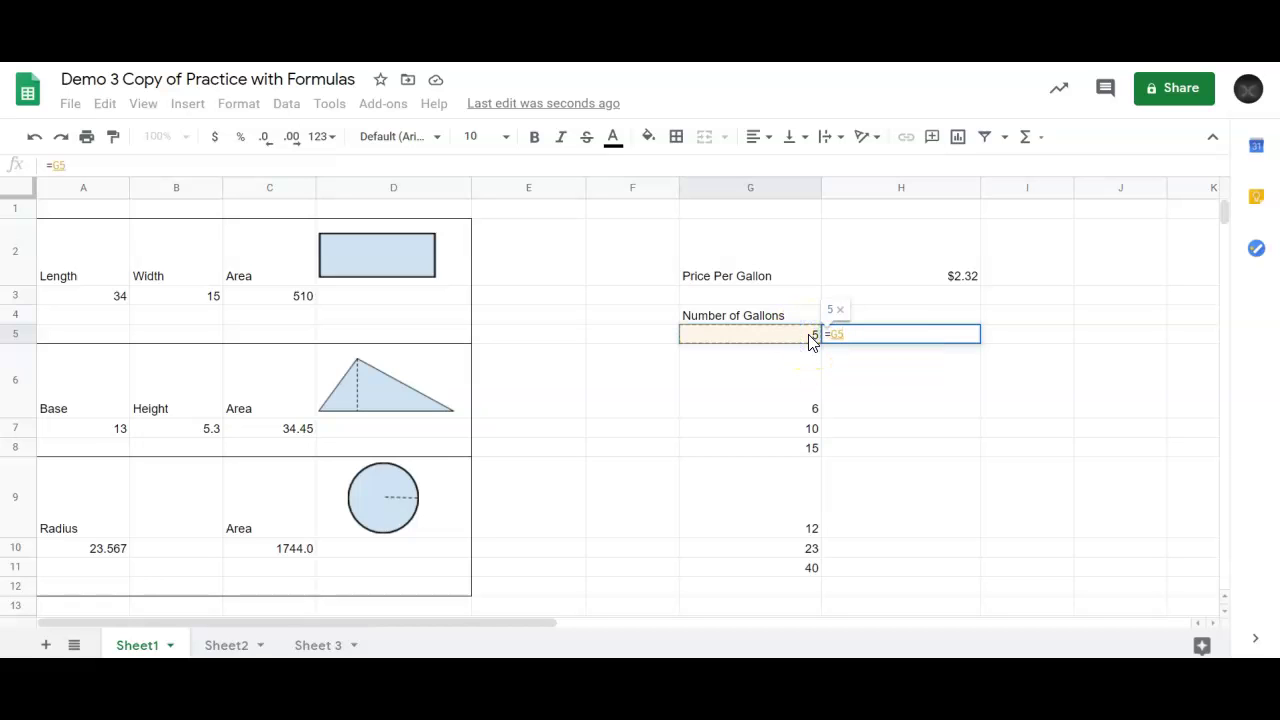
pyautogui.write('*2.32')
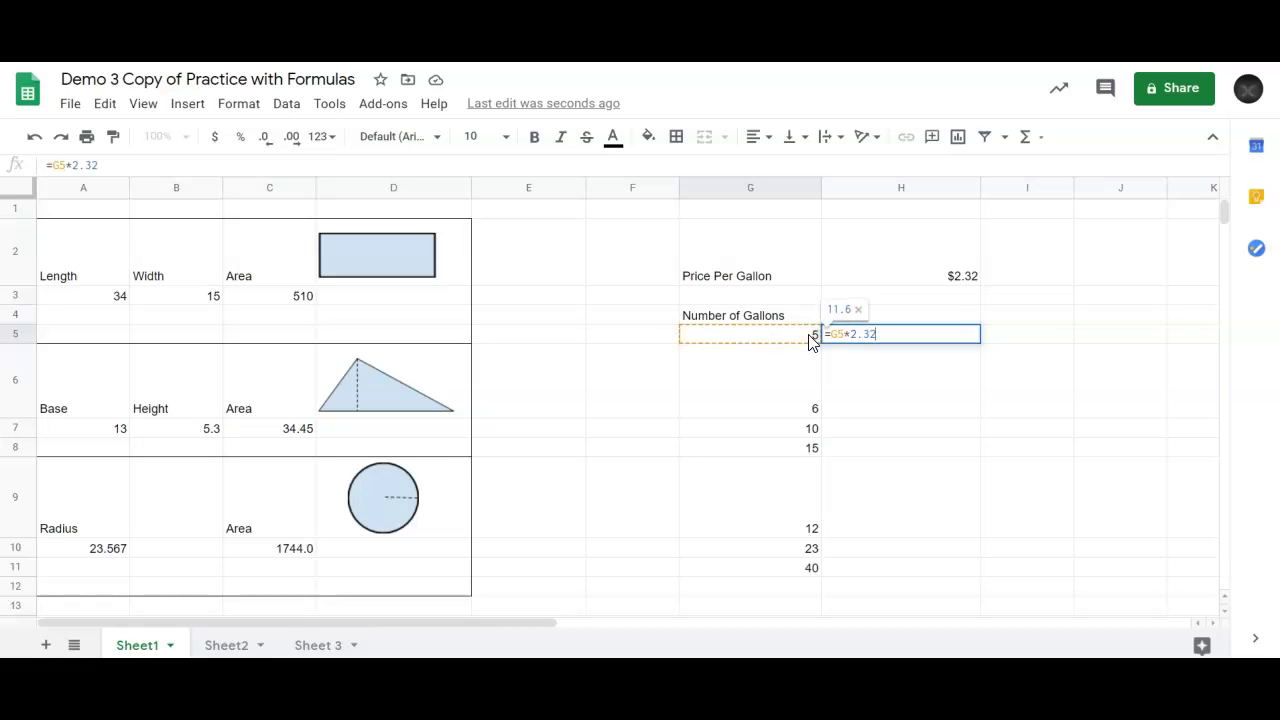
pyautogui.press('Return')
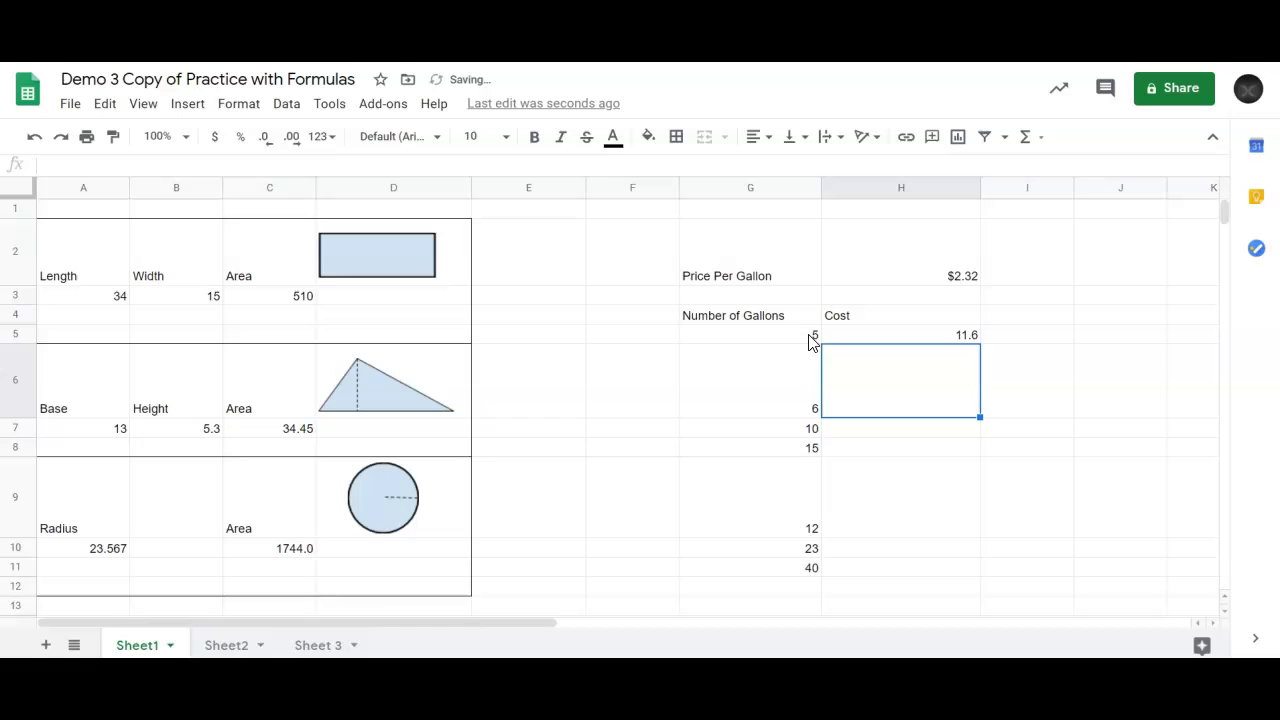
# - Format H5 as currency so it shows $11.60
pyautogui.click(899, 336)
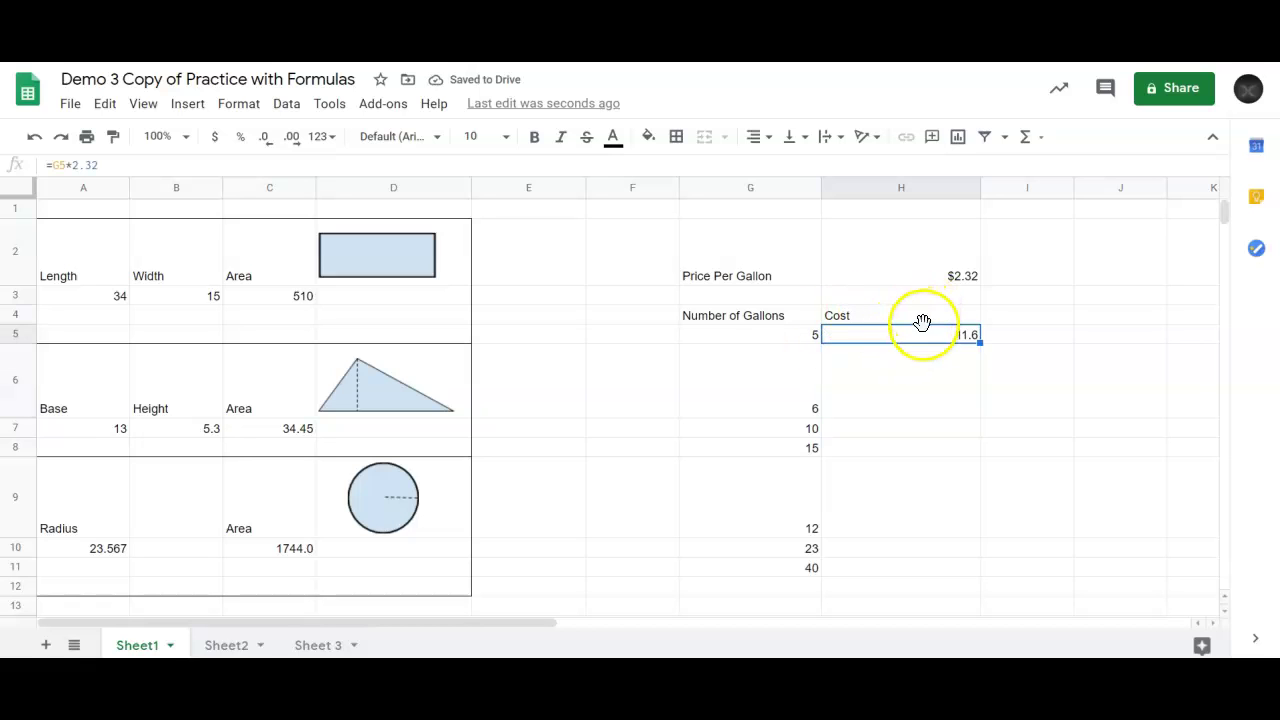
pyautogui.click(215, 139)
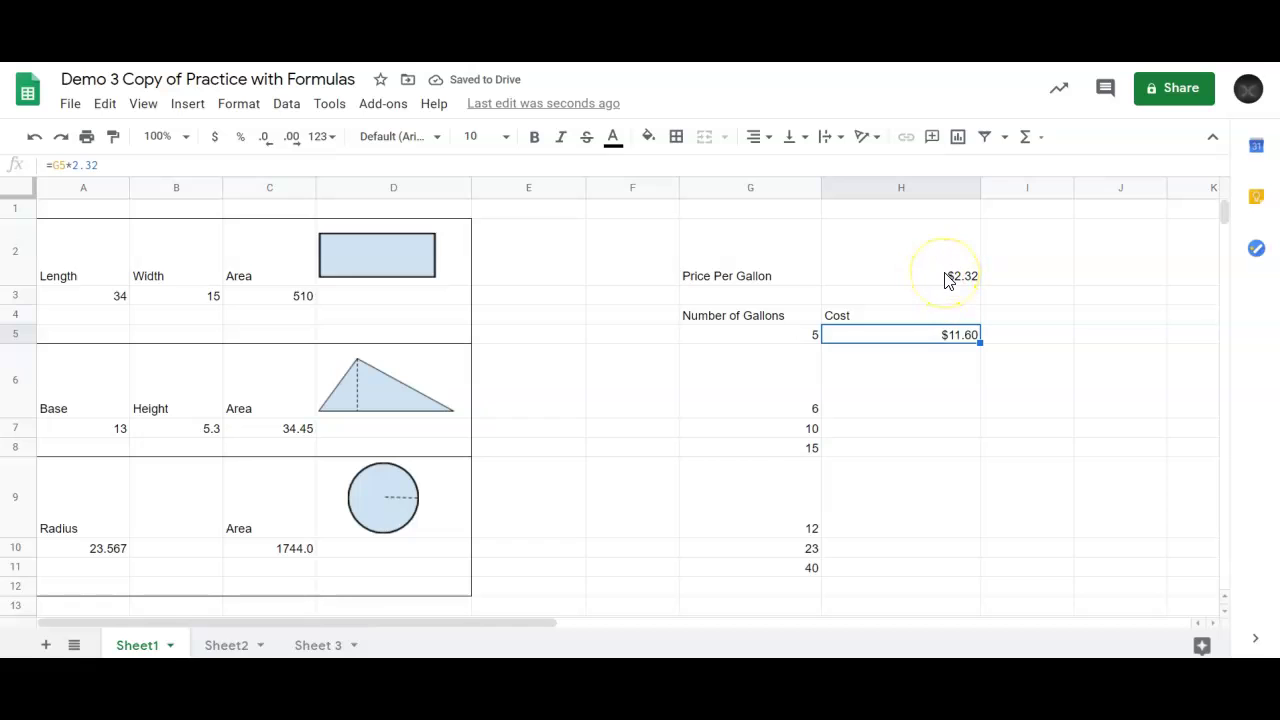
pyautogui.click(958, 338)
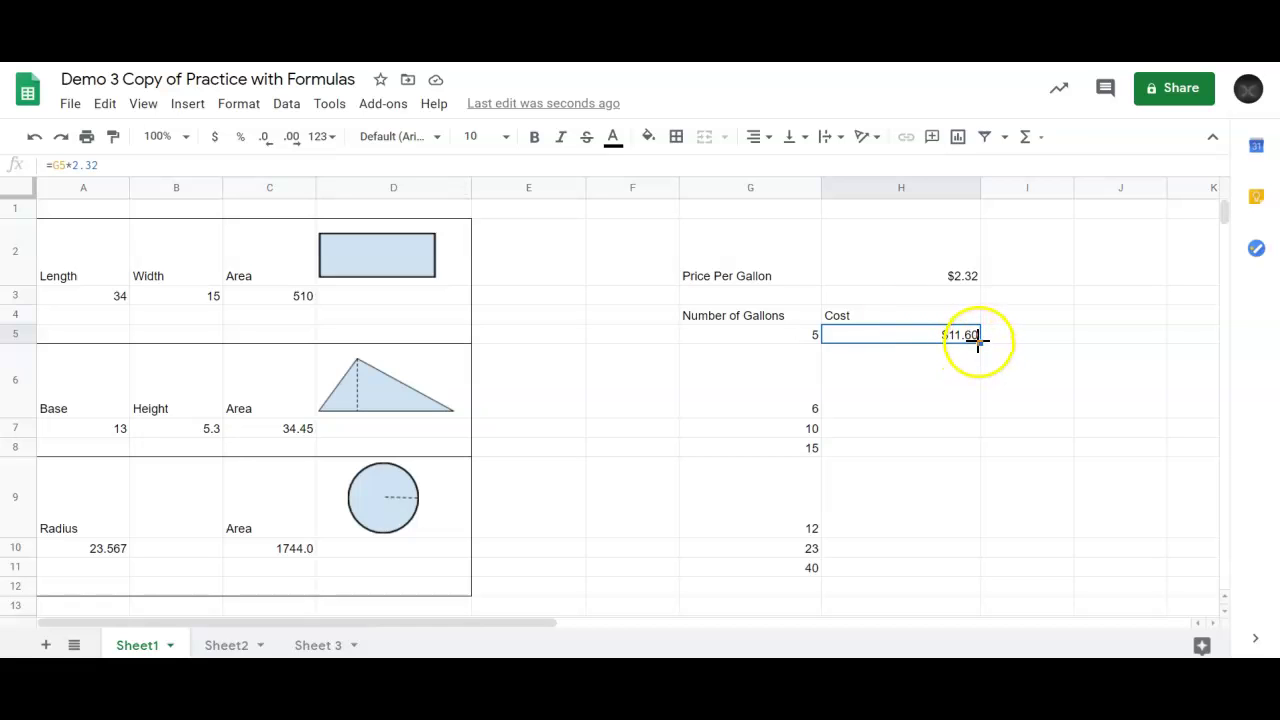
pyautogui.click(878, 408)
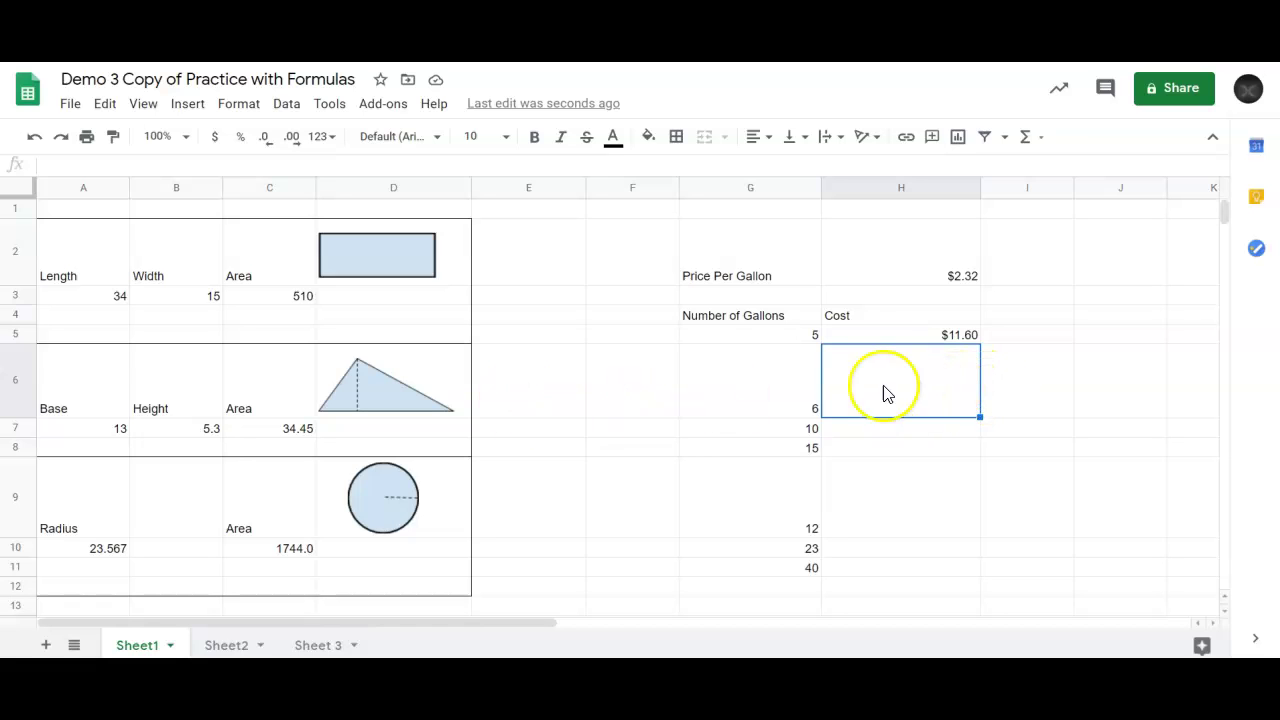
# - Enter =G6*2.32 in H6, giving 13.92 for 6 gallons
pyautogui.write('=')
pyautogui.click(752, 397)
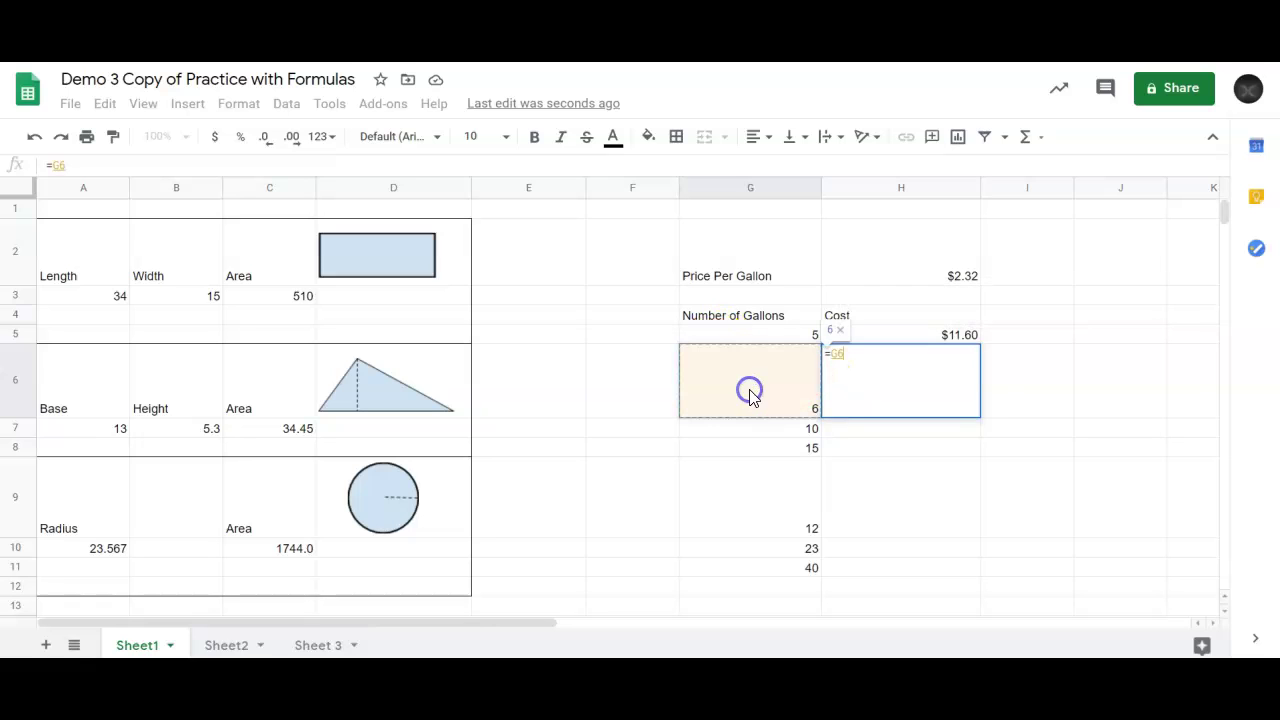
pyautogui.write('*2.32')
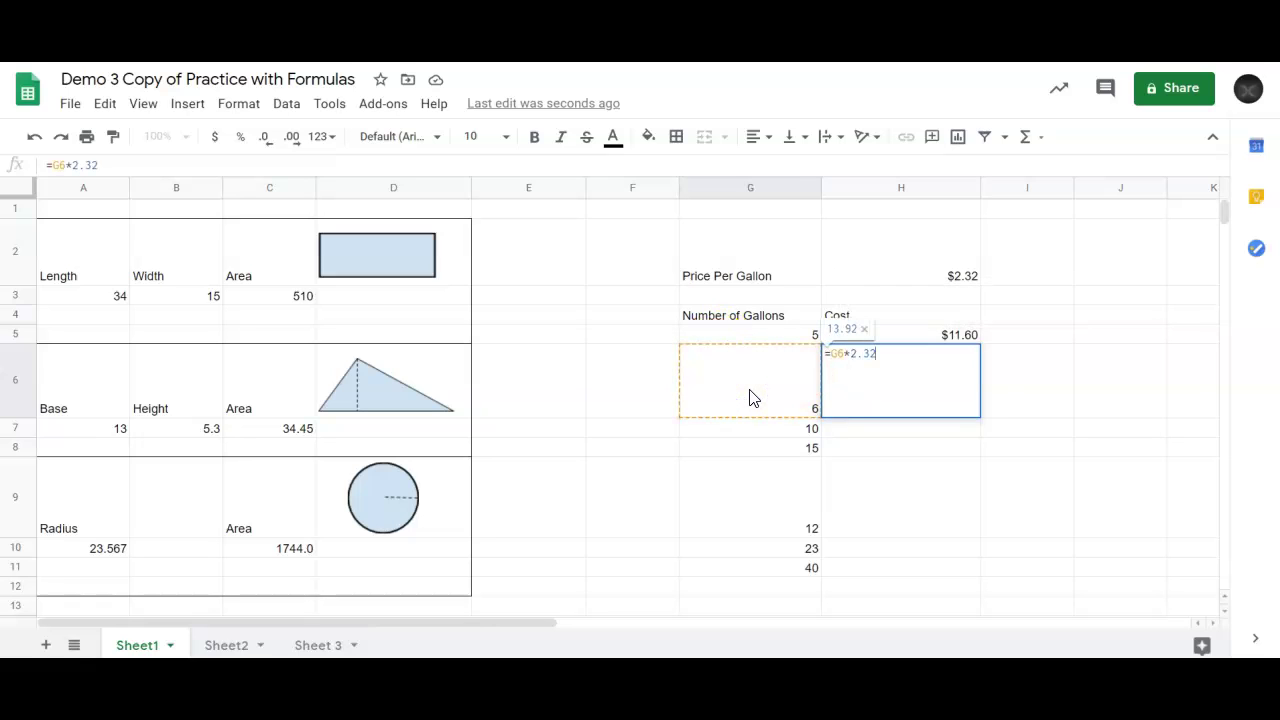
pyautogui.press('Return')
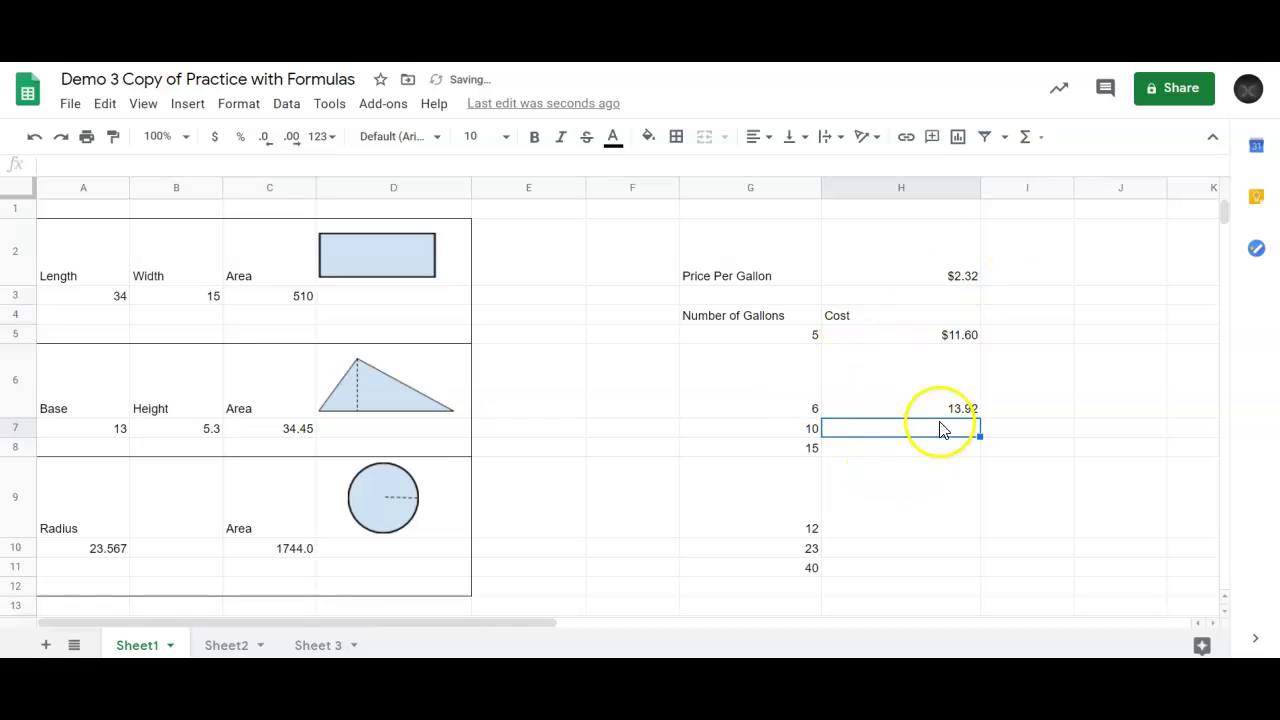
pyautogui.click(955, 338)
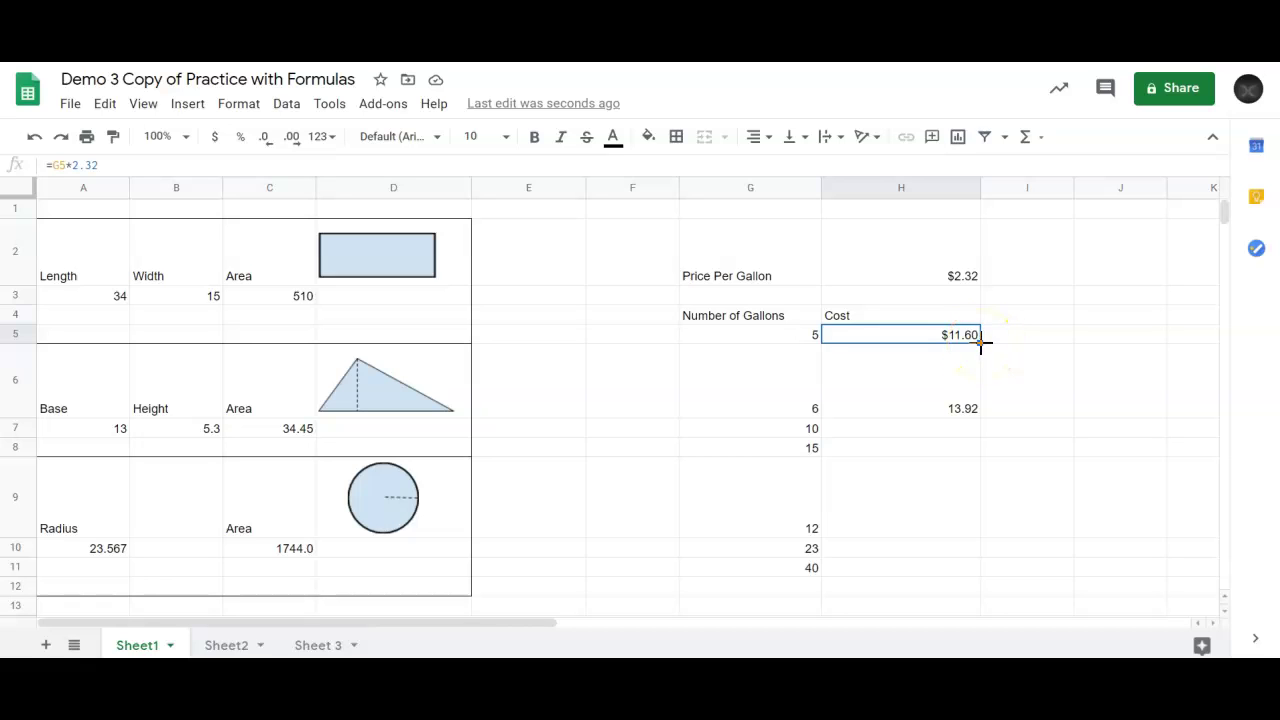
# - Fill H5's cost formula down through H11
pyautogui.click(980, 342)
pyautogui.moveTo(980, 347); pyautogui.dragTo(960, 569)
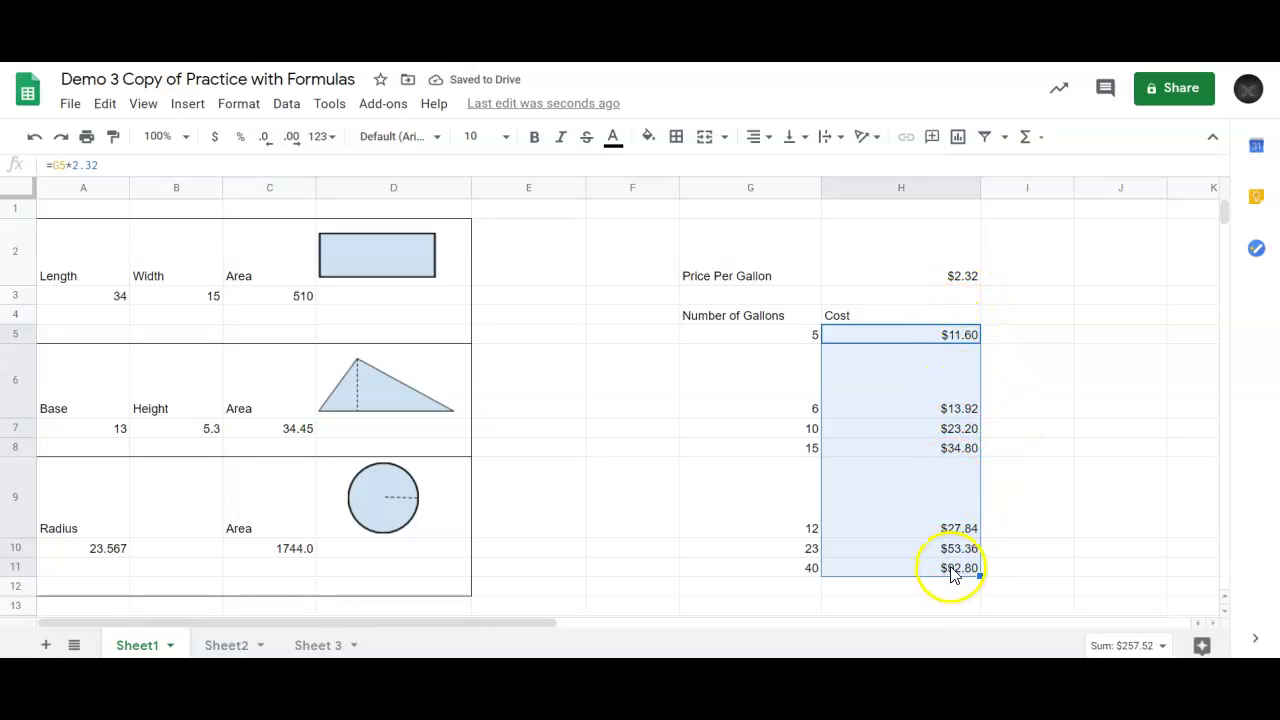
pyautogui.click(935, 340)
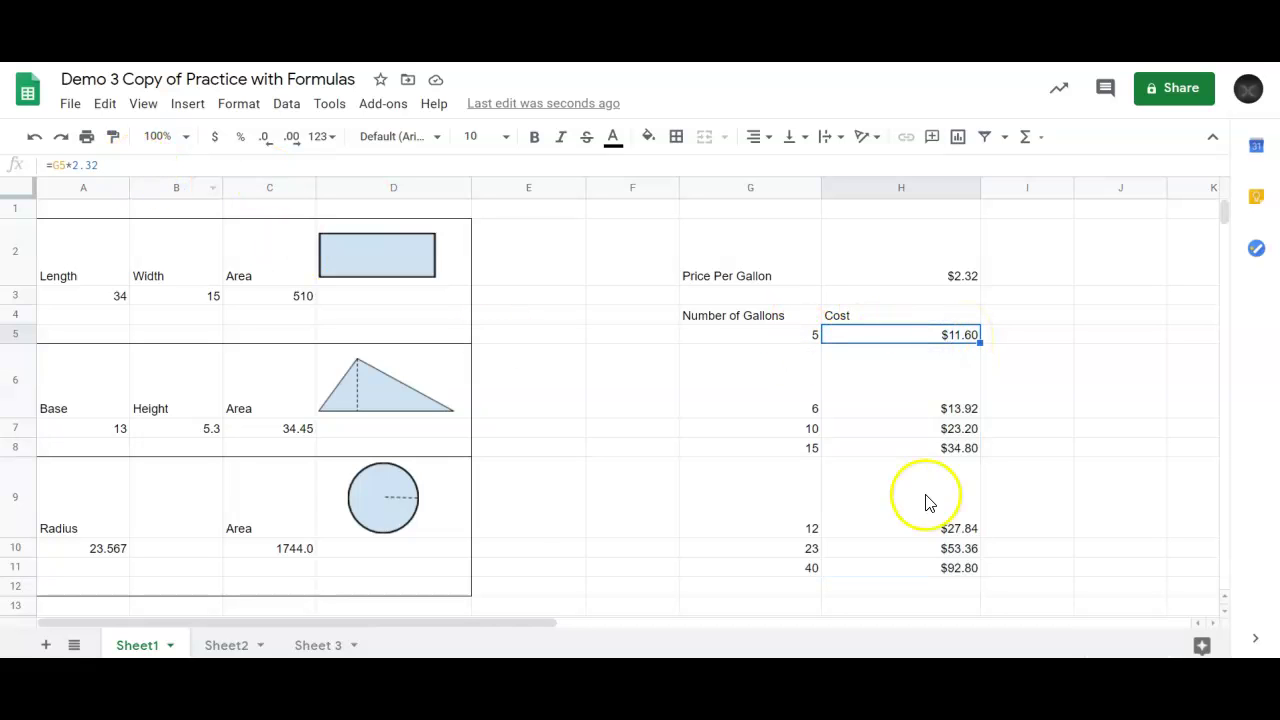
# - Check the copied formulas in H6 through H11, ending at $92.80 for 40 gallons
pyautogui.click(956, 405)
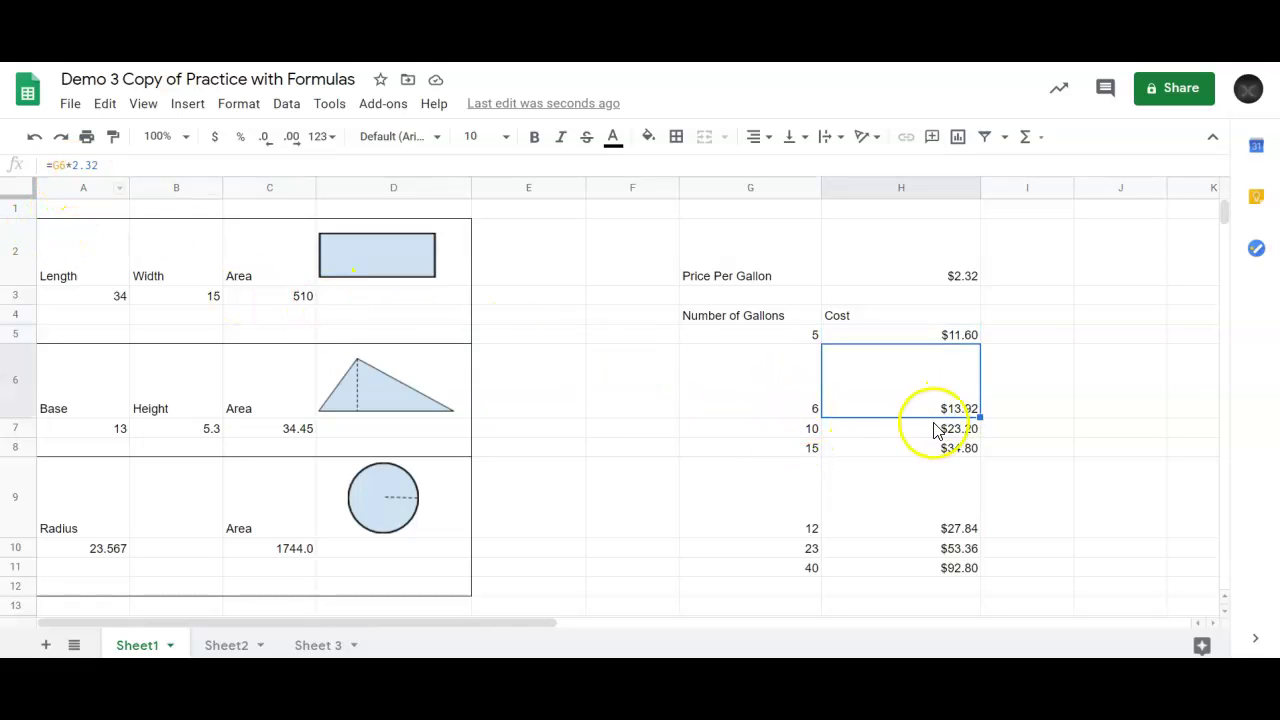
pyautogui.click(963, 431)
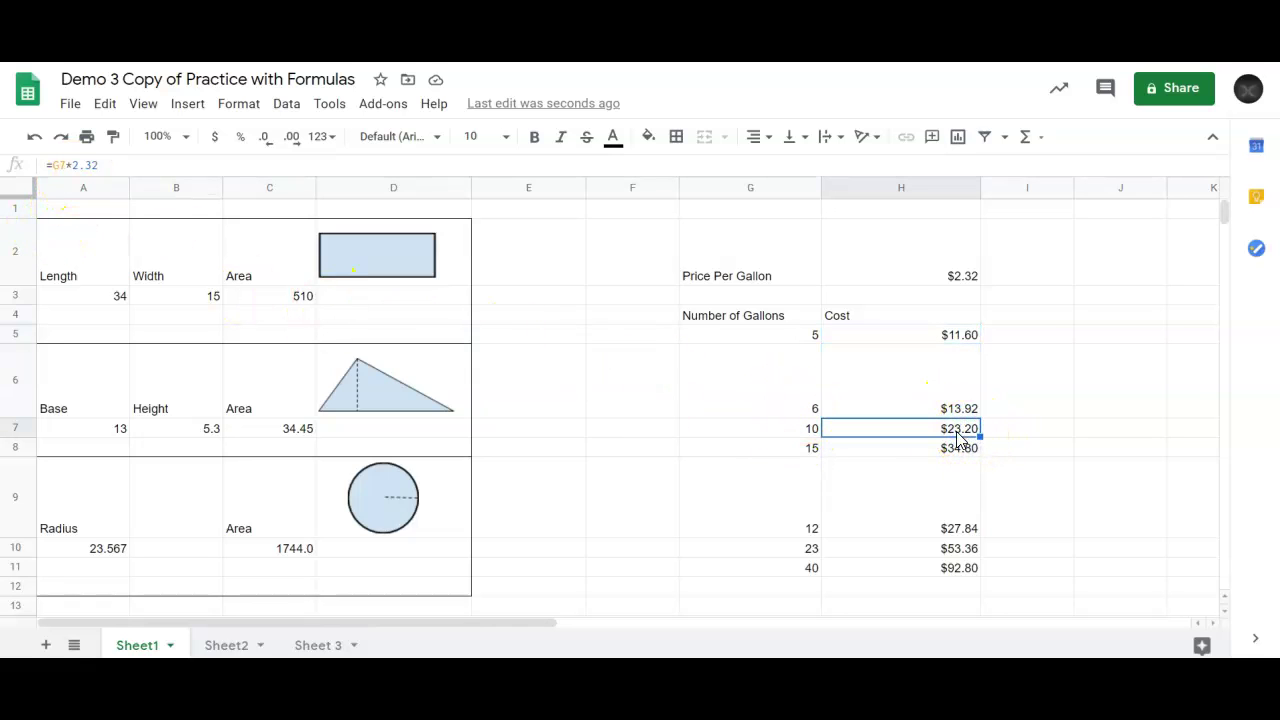
pyautogui.click(947, 455)
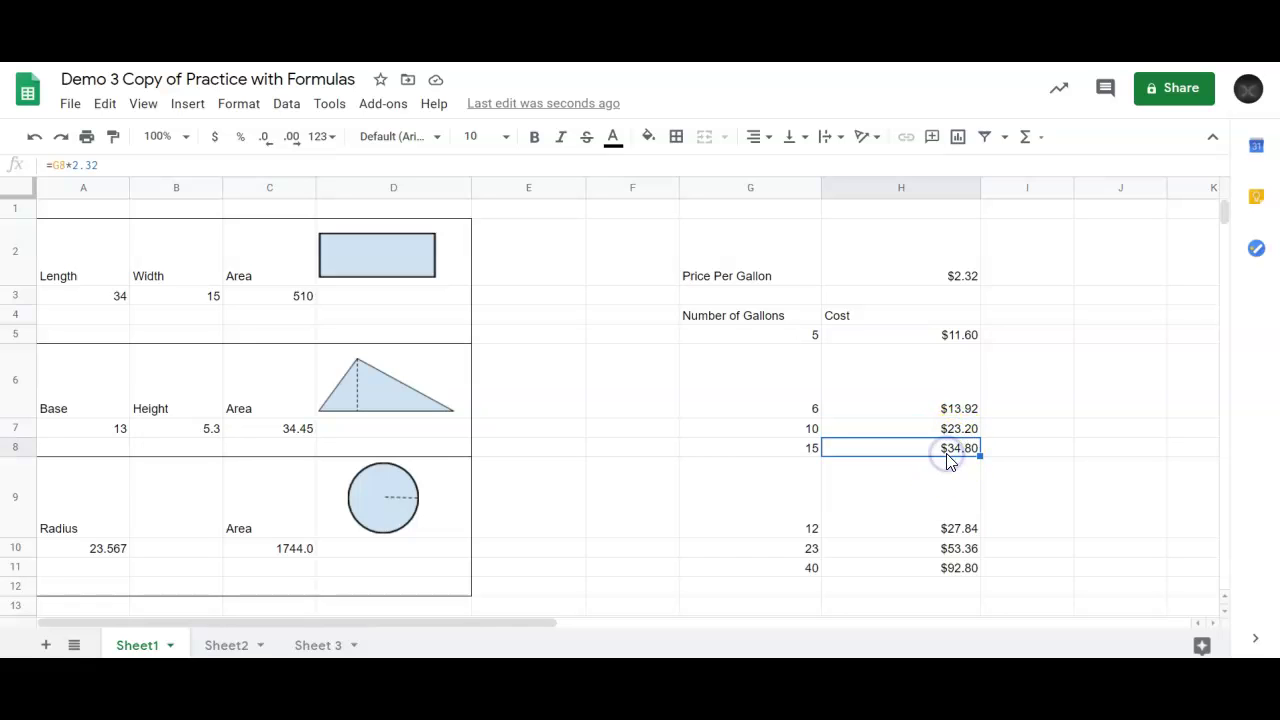
pyautogui.click(954, 525)
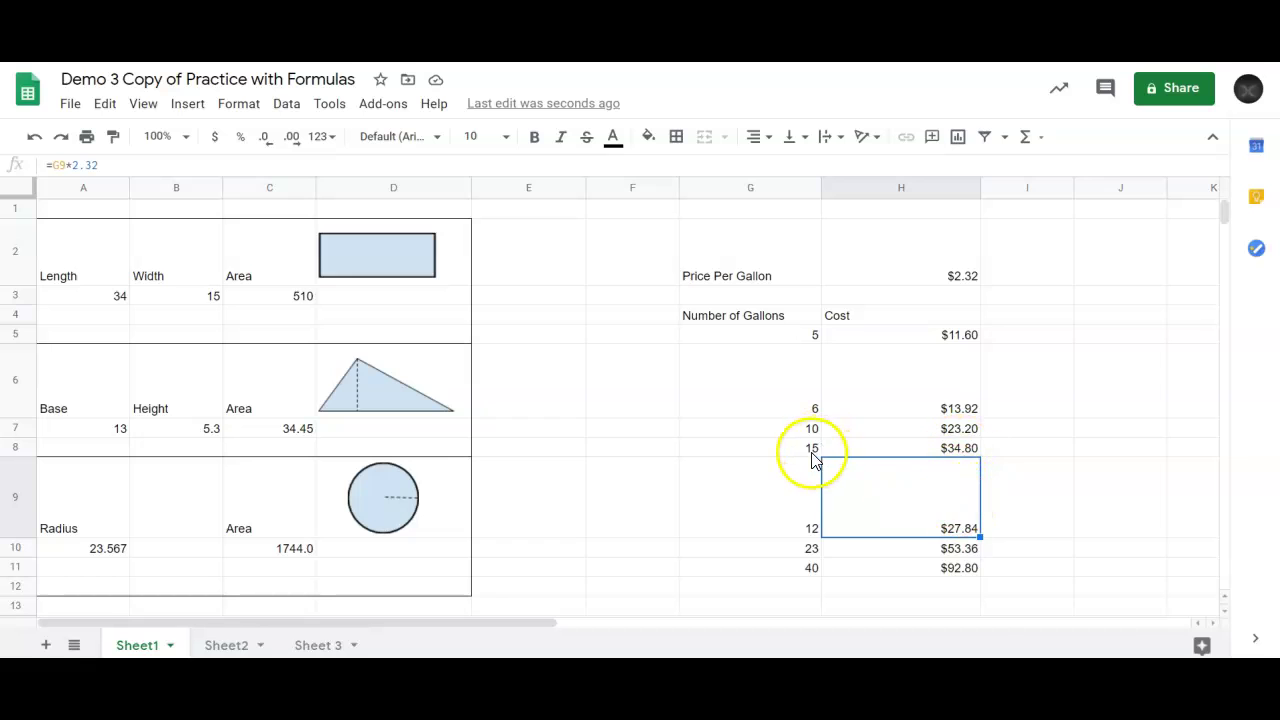
pyautogui.click(954, 550)
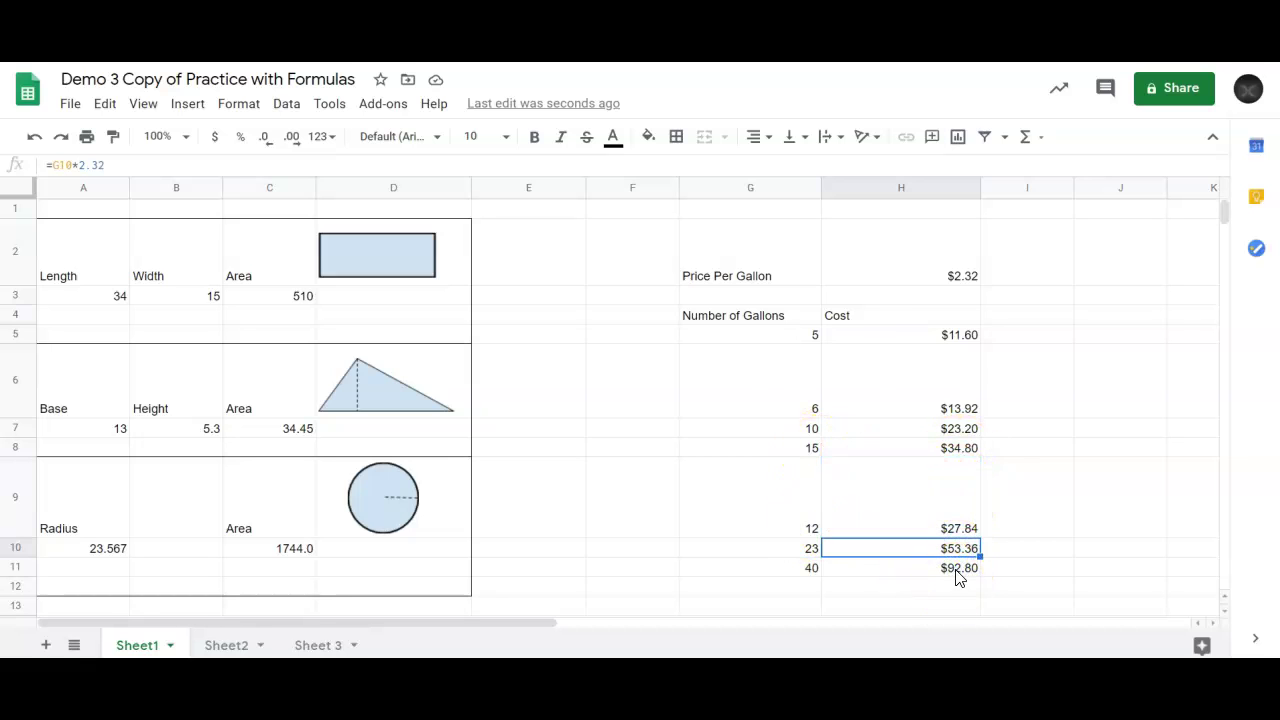
pyautogui.click(958, 572)
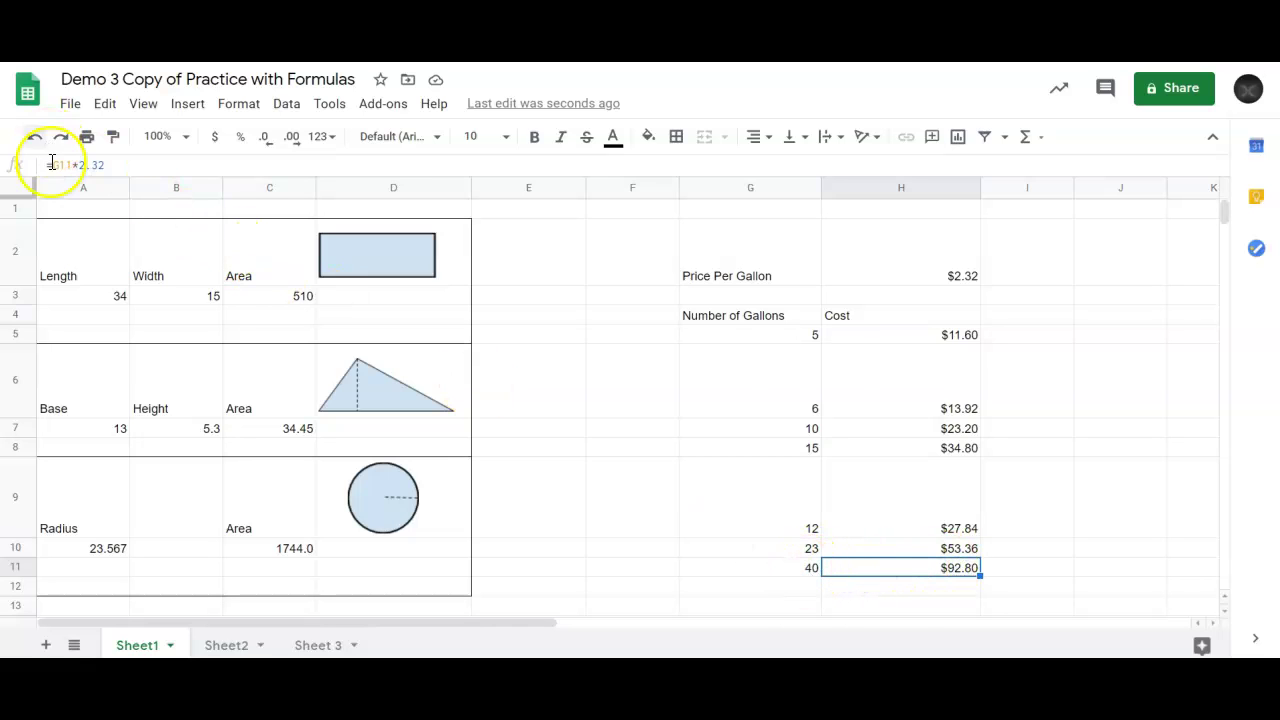
pyautogui.click(806, 567)
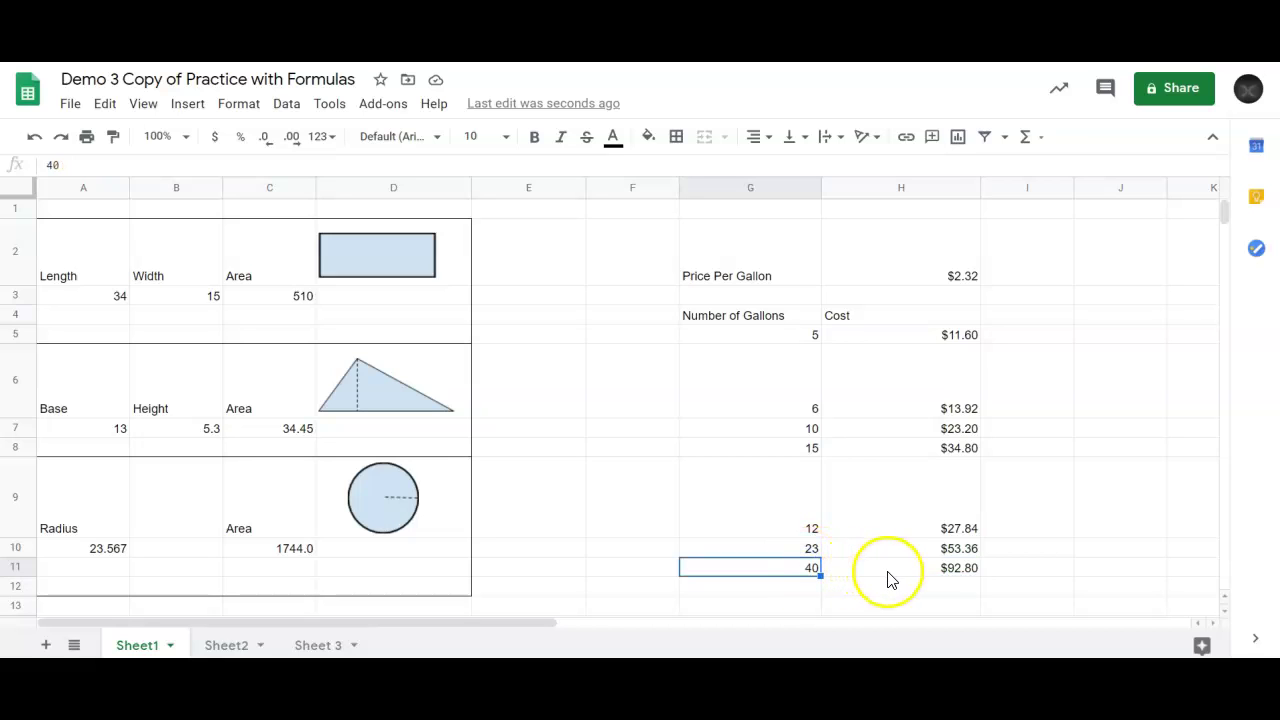
pyautogui.click(944, 569)
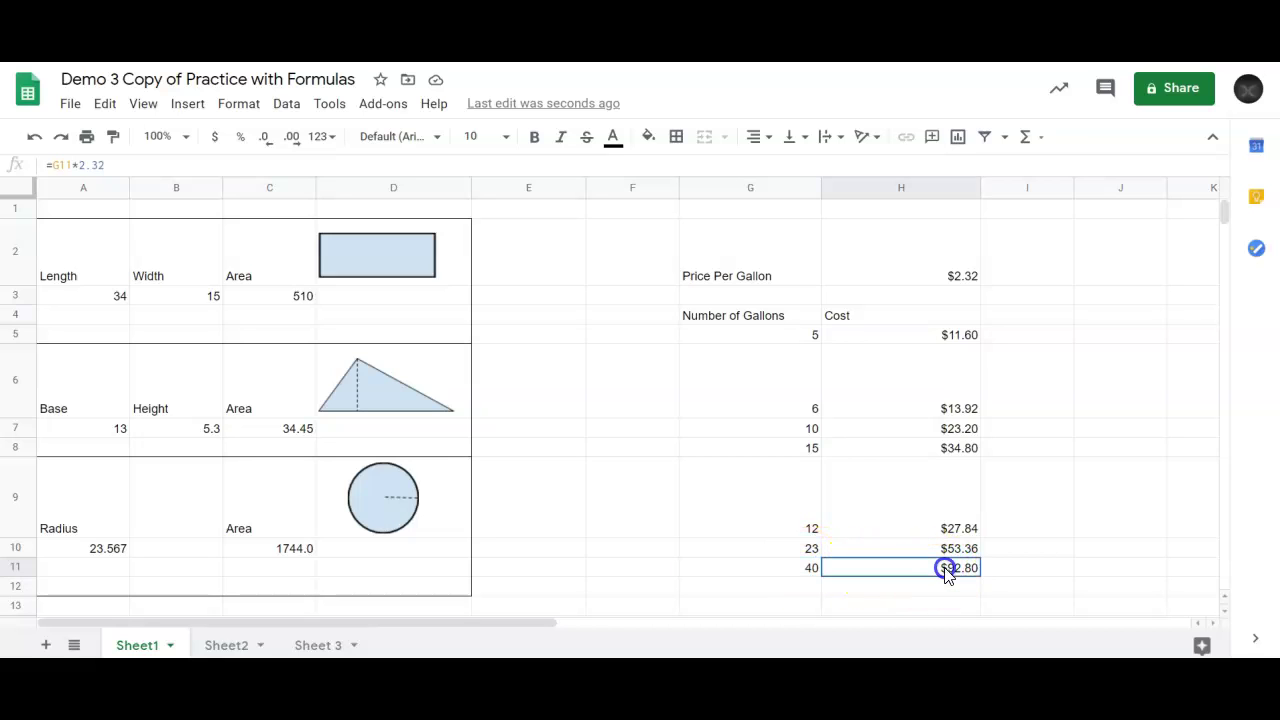
# - Change the Price Per Gallon in H2 to $2.71
pyautogui.click(962, 286)
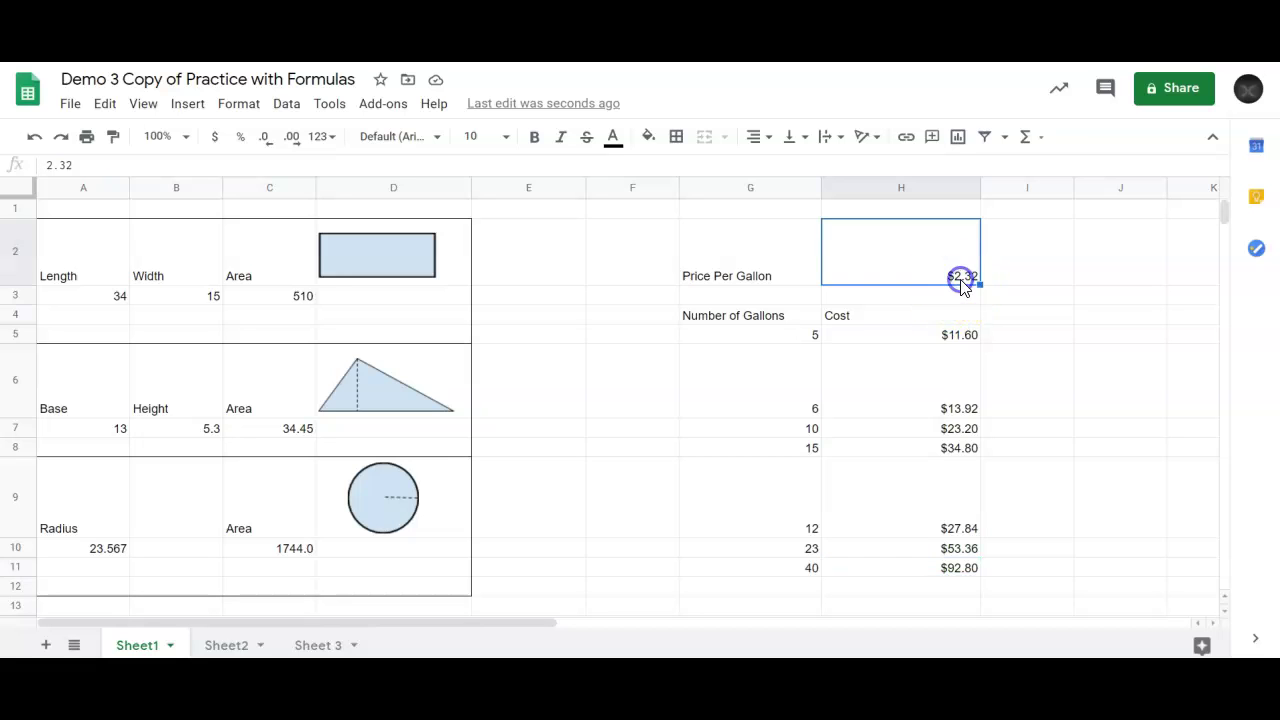
pyautogui.click(86, 165)
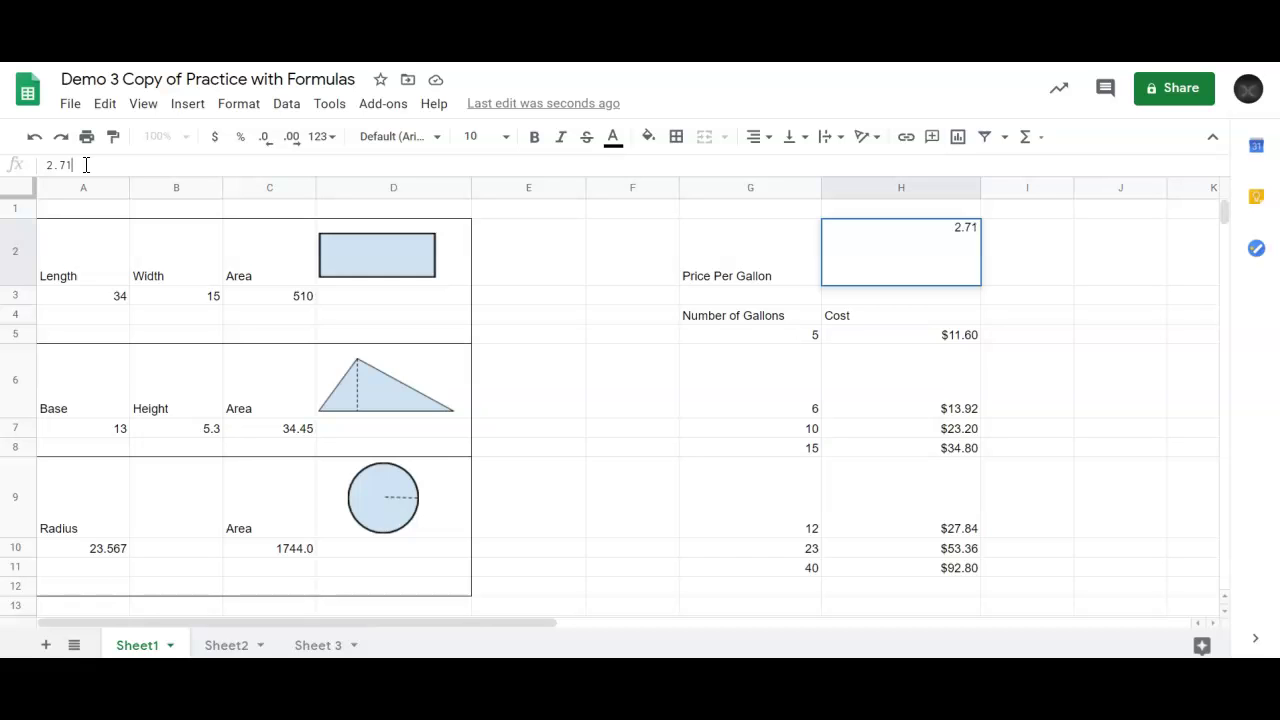
pyautogui.press('Return')
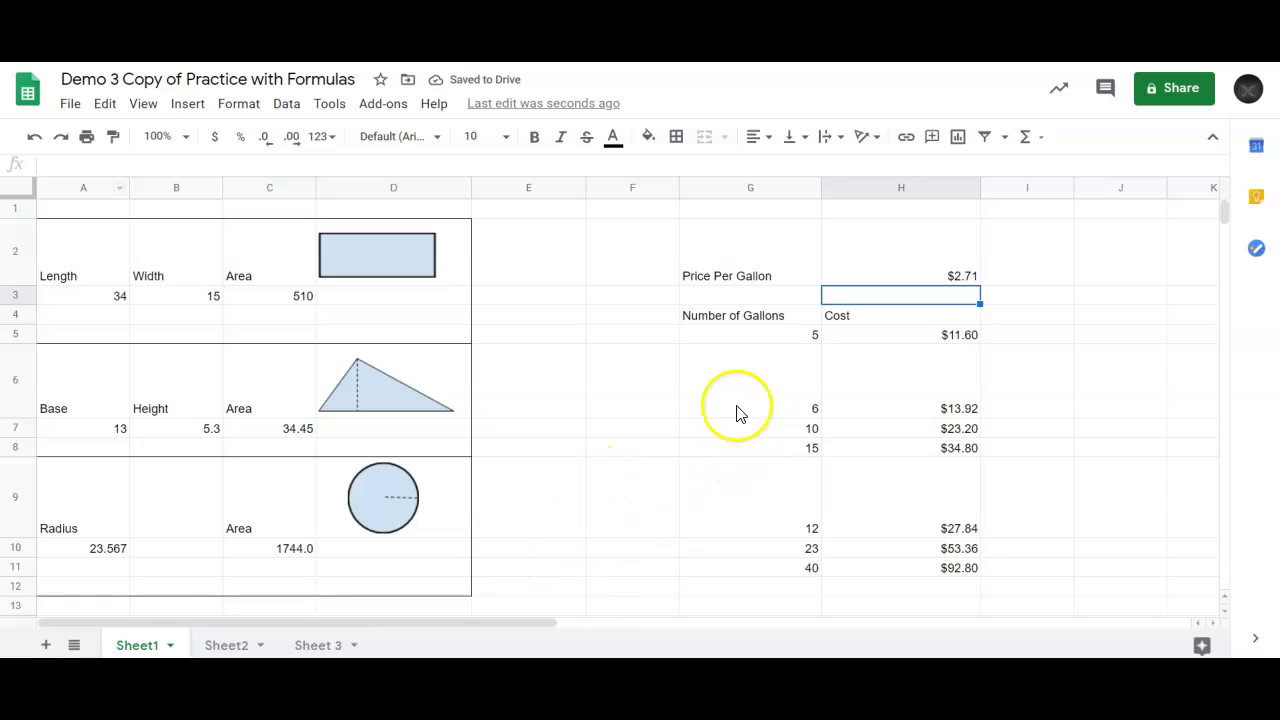
# - Edit H5's formula to =G5*2.71
pyautogui.click(960, 336)
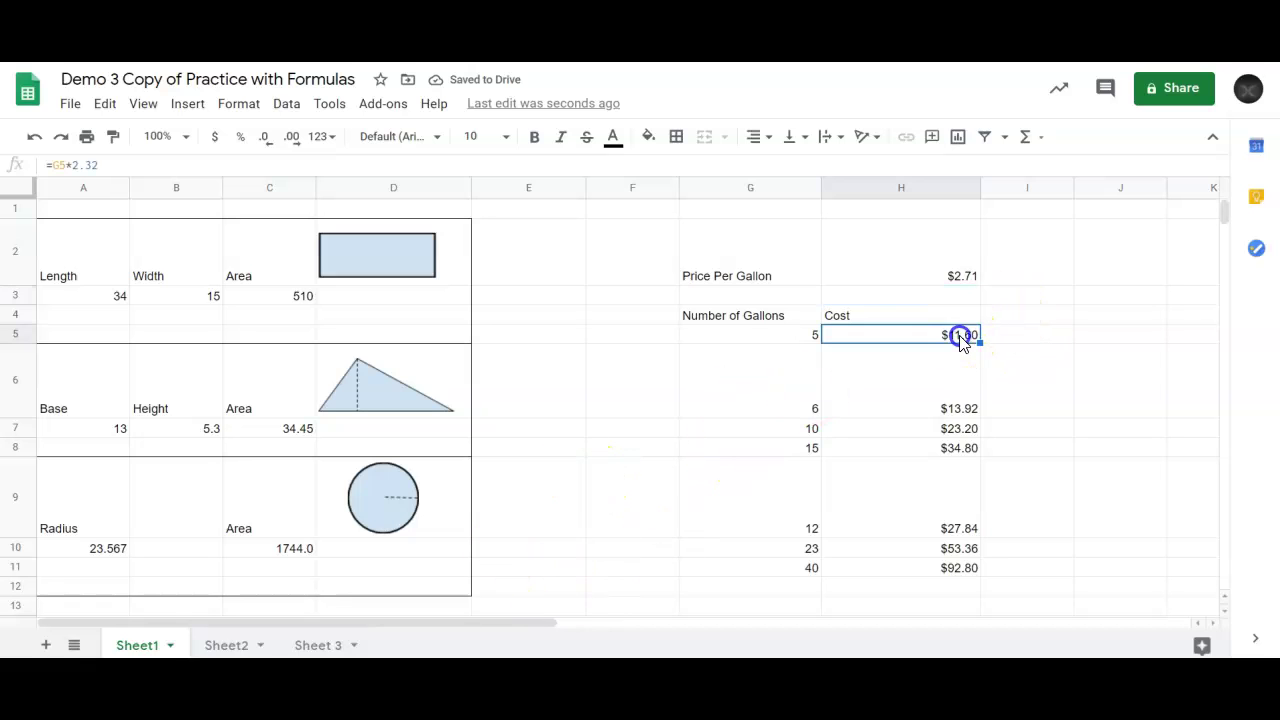
pyautogui.click(108, 164)
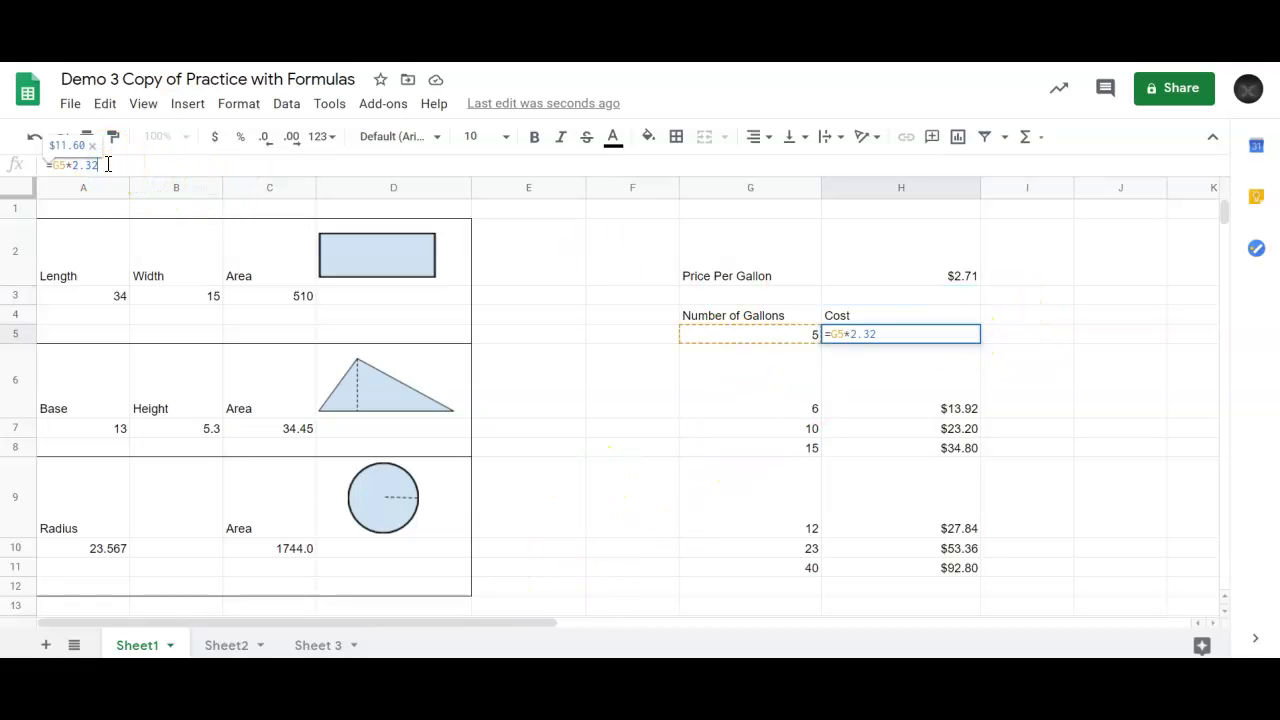
pyautogui.press('BackSpace')
pyautogui.press('BackSpace')
pyautogui.press('Return')
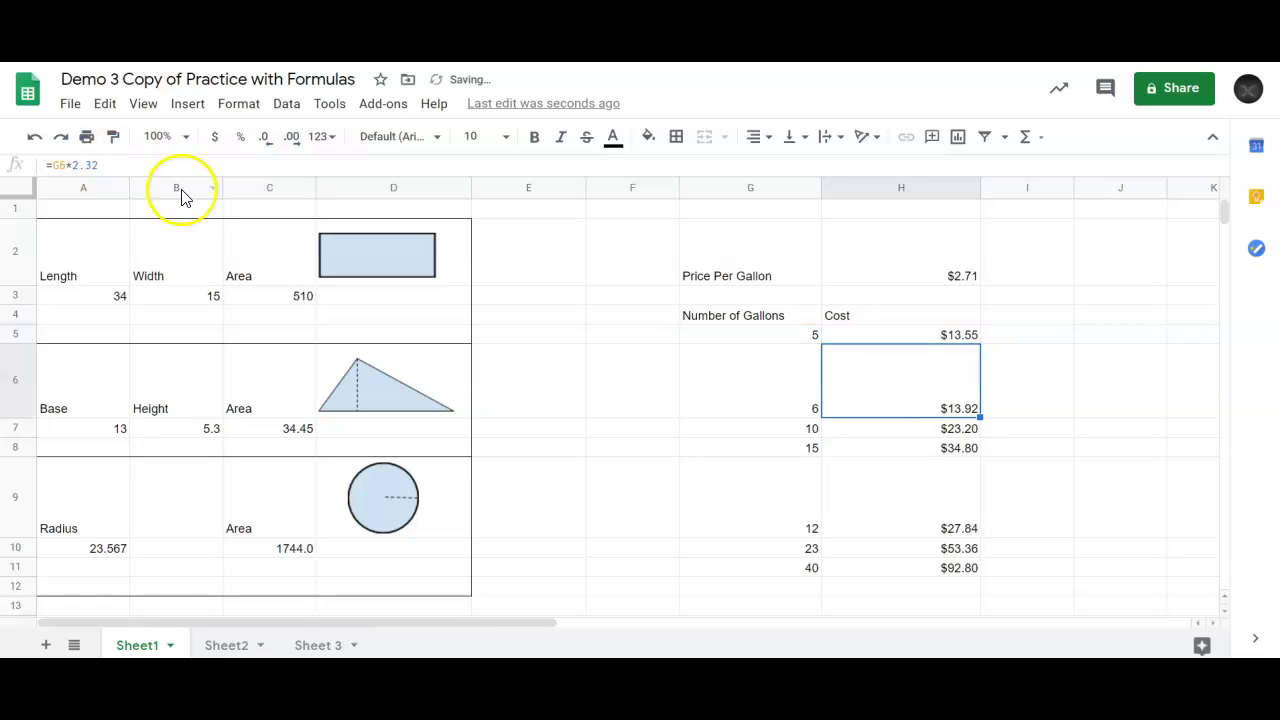
# - Fill H5's formula down through H11, giving costs up to $108.40
pyautogui.click(972, 337)
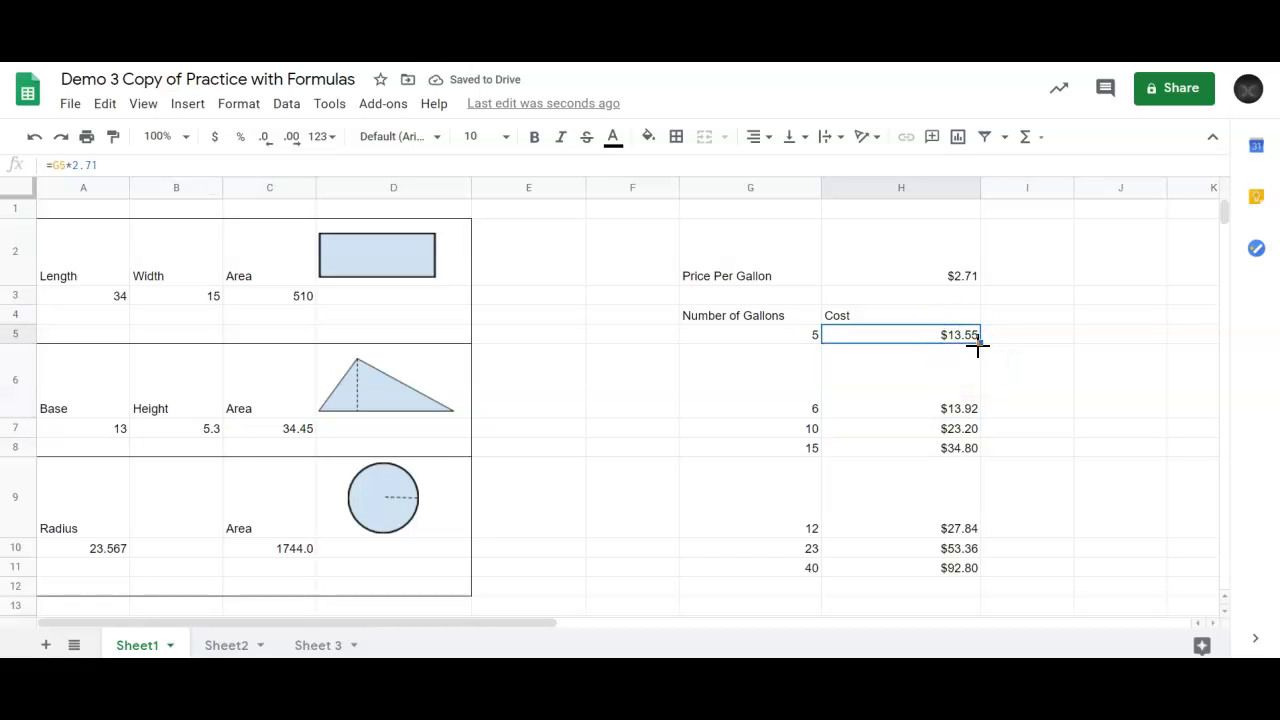
pyautogui.moveTo(978, 345); pyautogui.dragTo(965, 570)
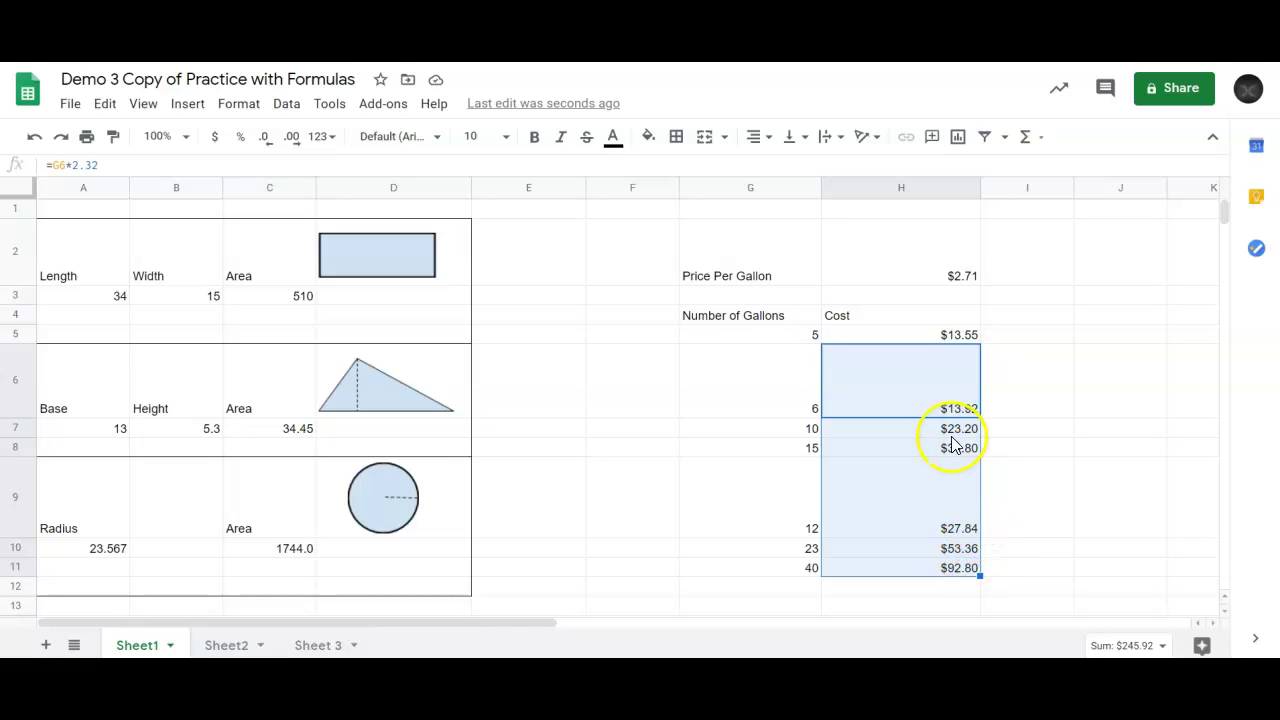
pyautogui.click(953, 333)
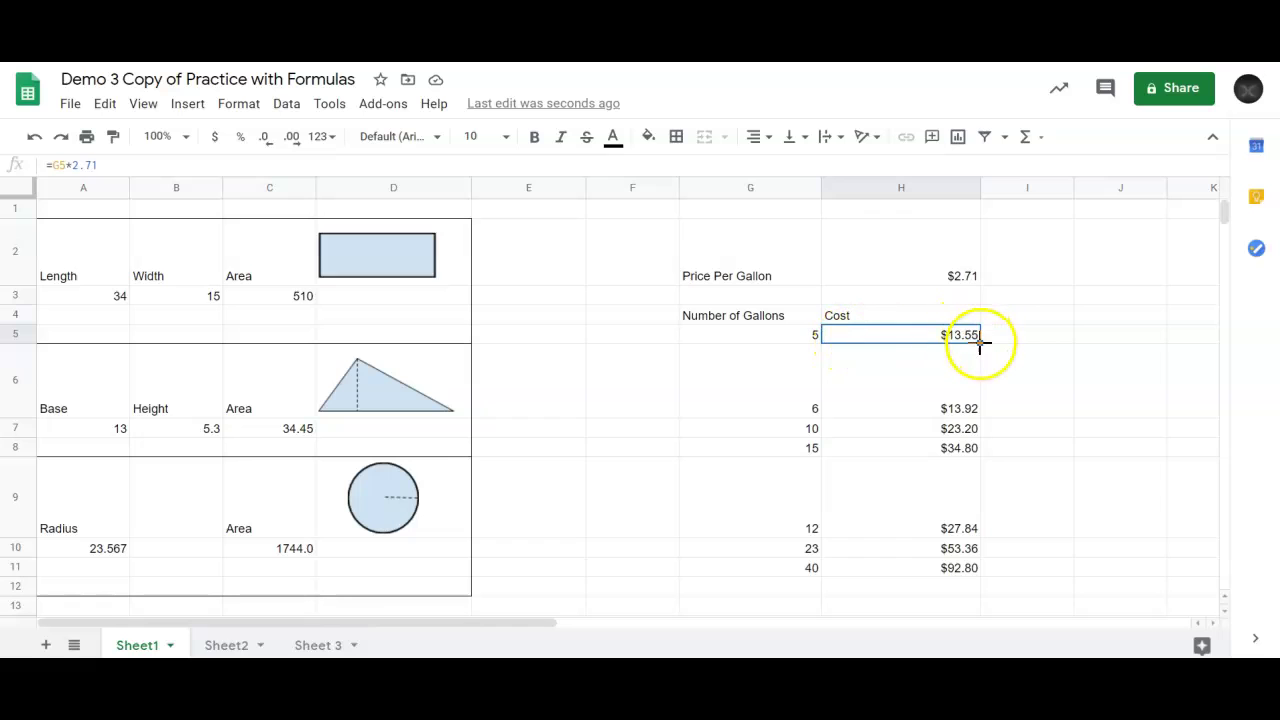
pyautogui.moveTo(979, 342); pyautogui.dragTo(968, 569)
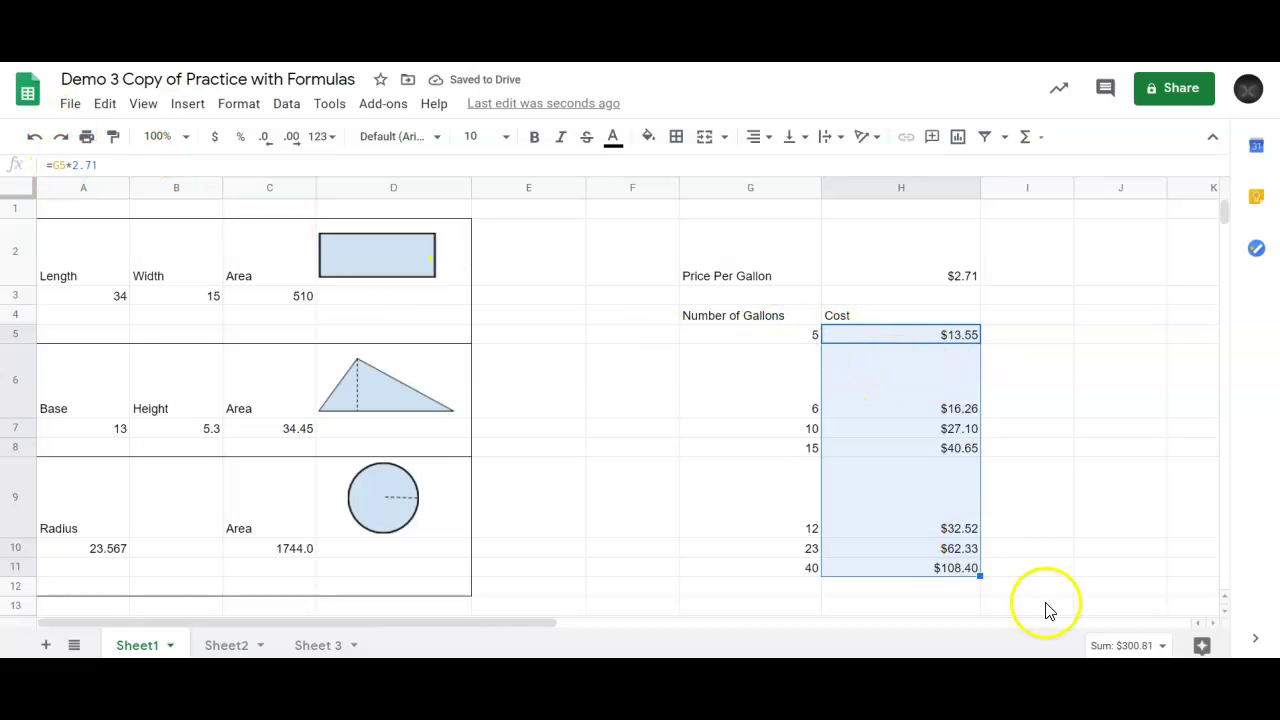
pyautogui.click(941, 568)
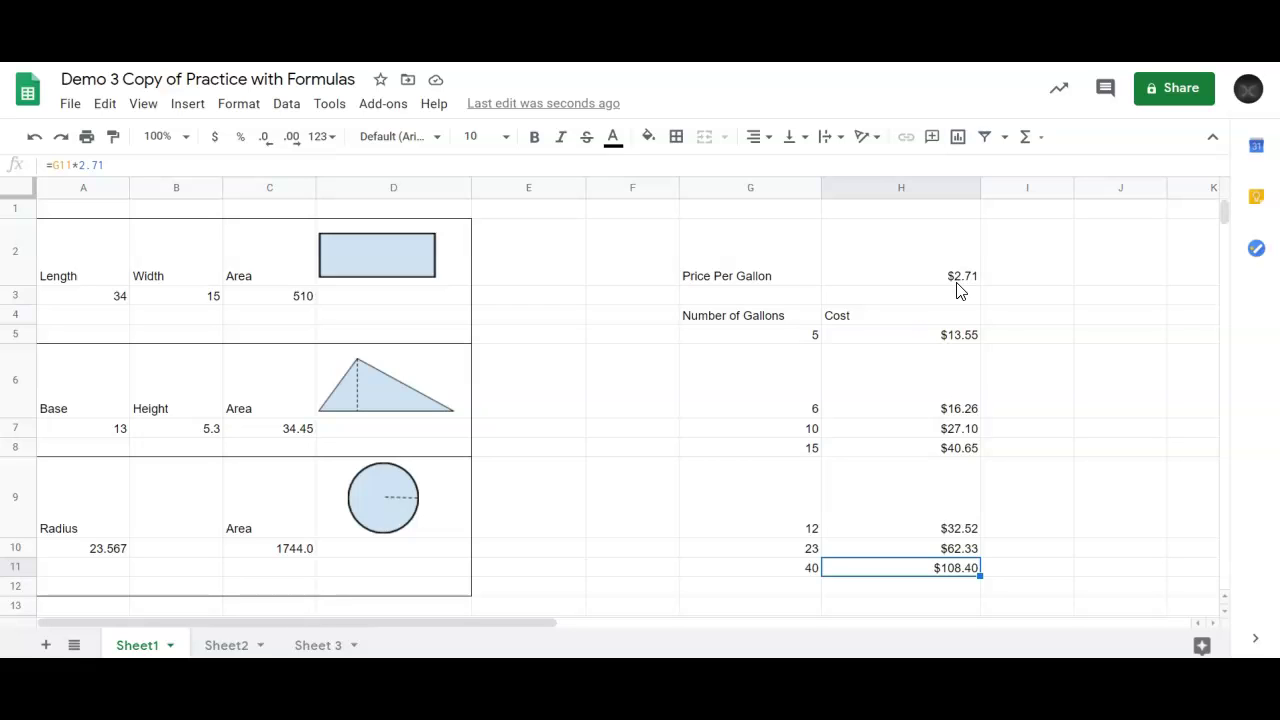
# - Enter =G5*H2 in H5 so the cost references the price cell
pyautogui.click(966, 338)
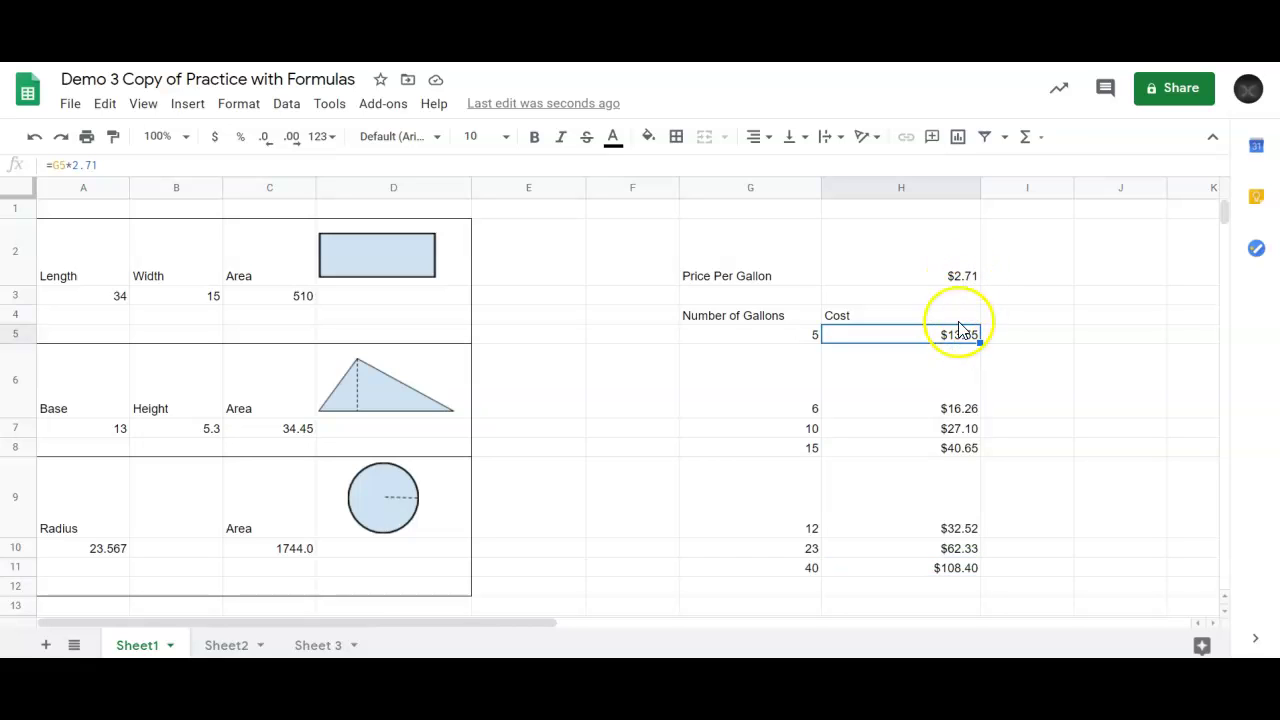
pyautogui.click(950, 342)
pyautogui.write('=')
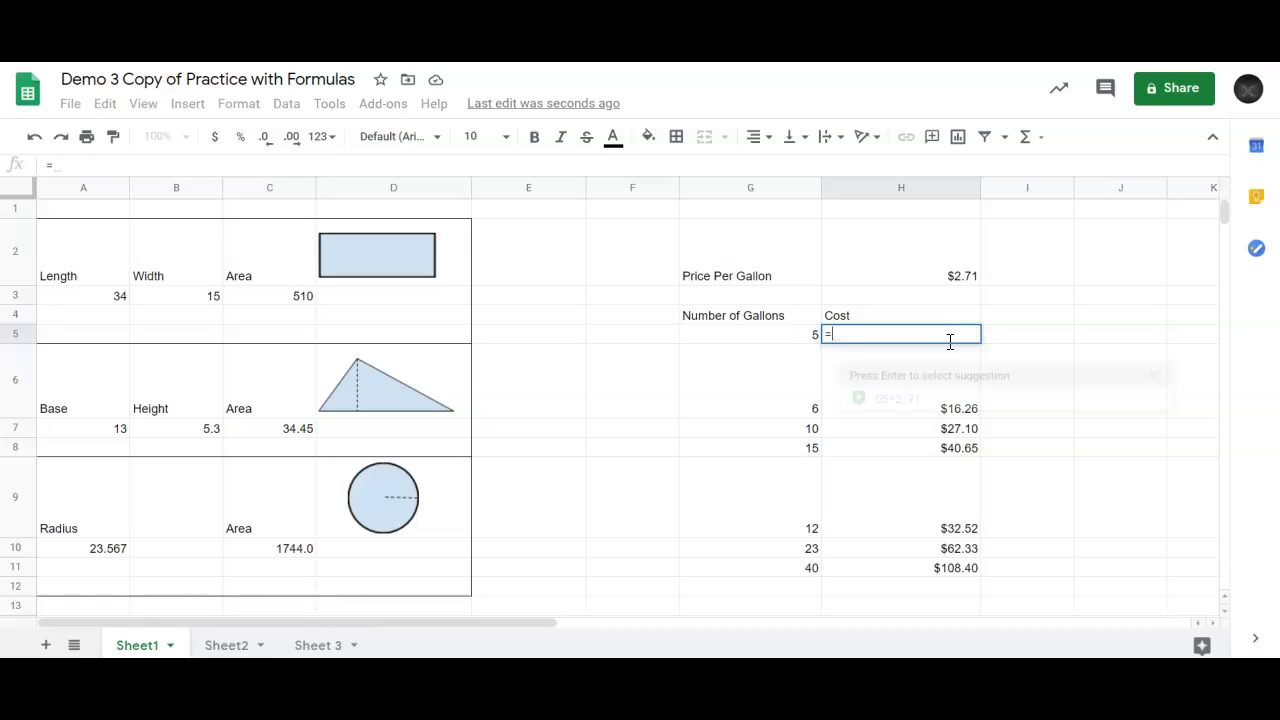
pyautogui.click(800, 340)
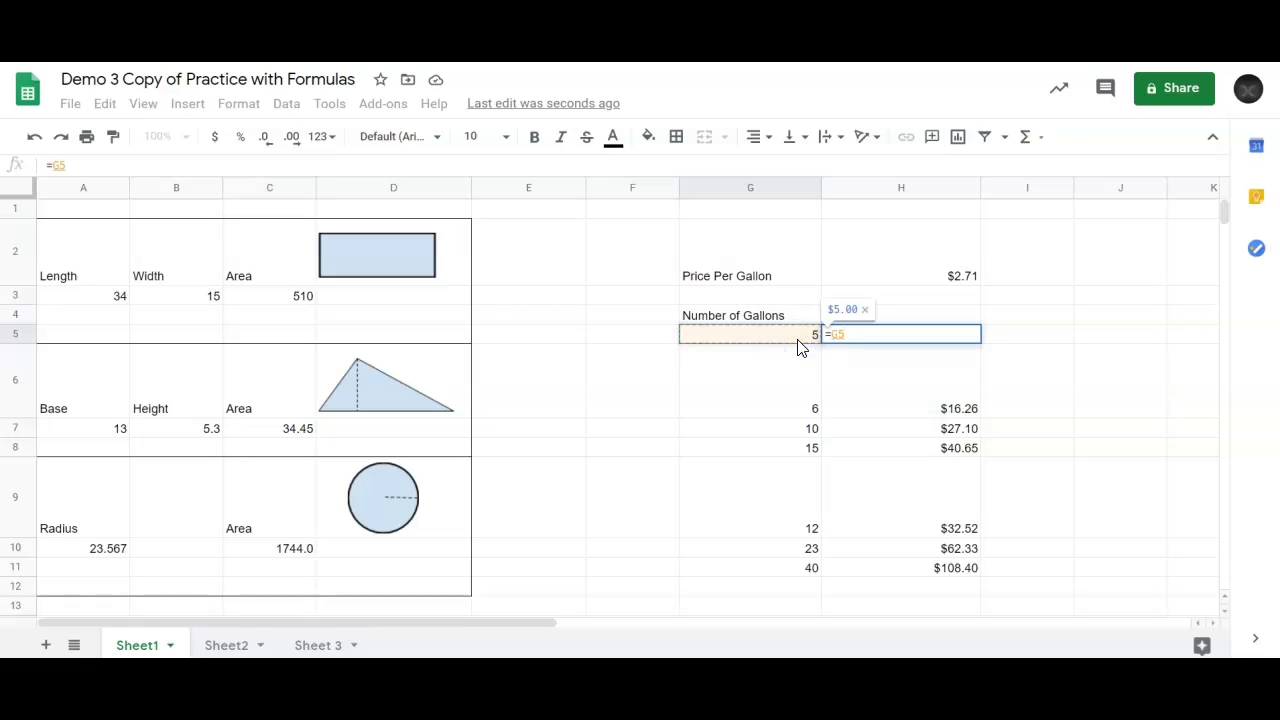
pyautogui.write('*')
pyautogui.click(933, 279)
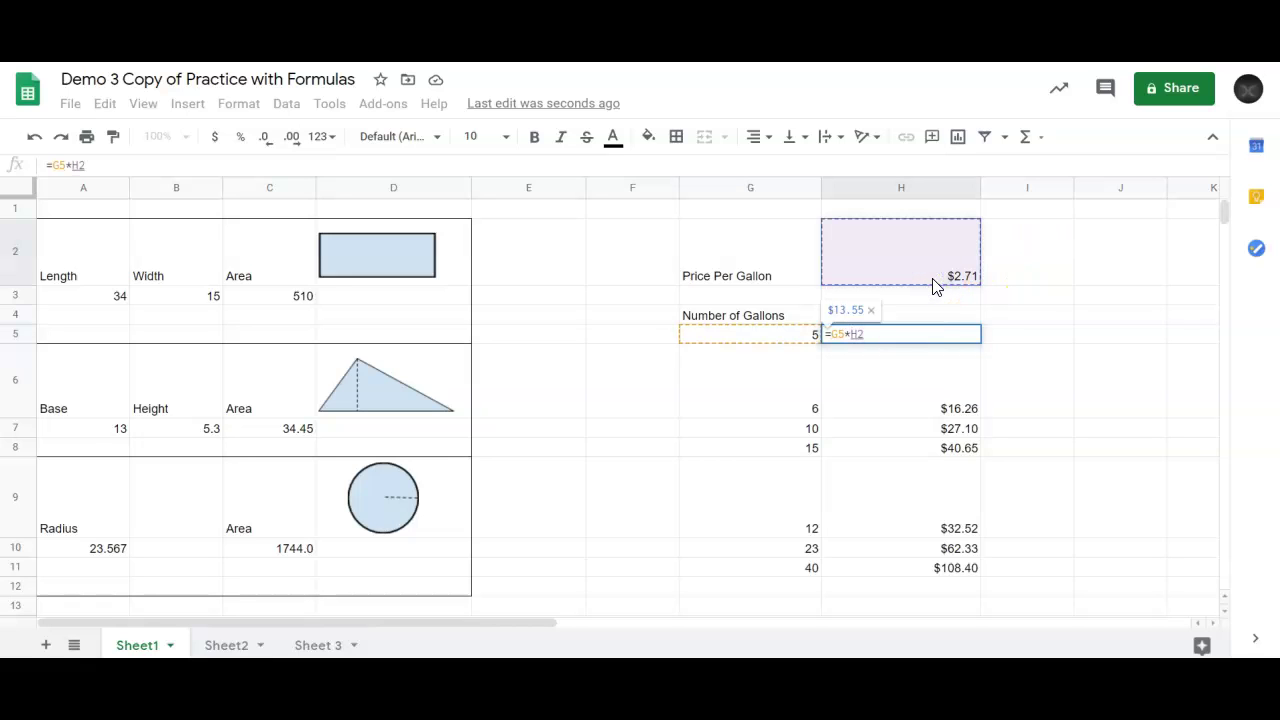
pyautogui.click(977, 280)
pyautogui.press('Return')
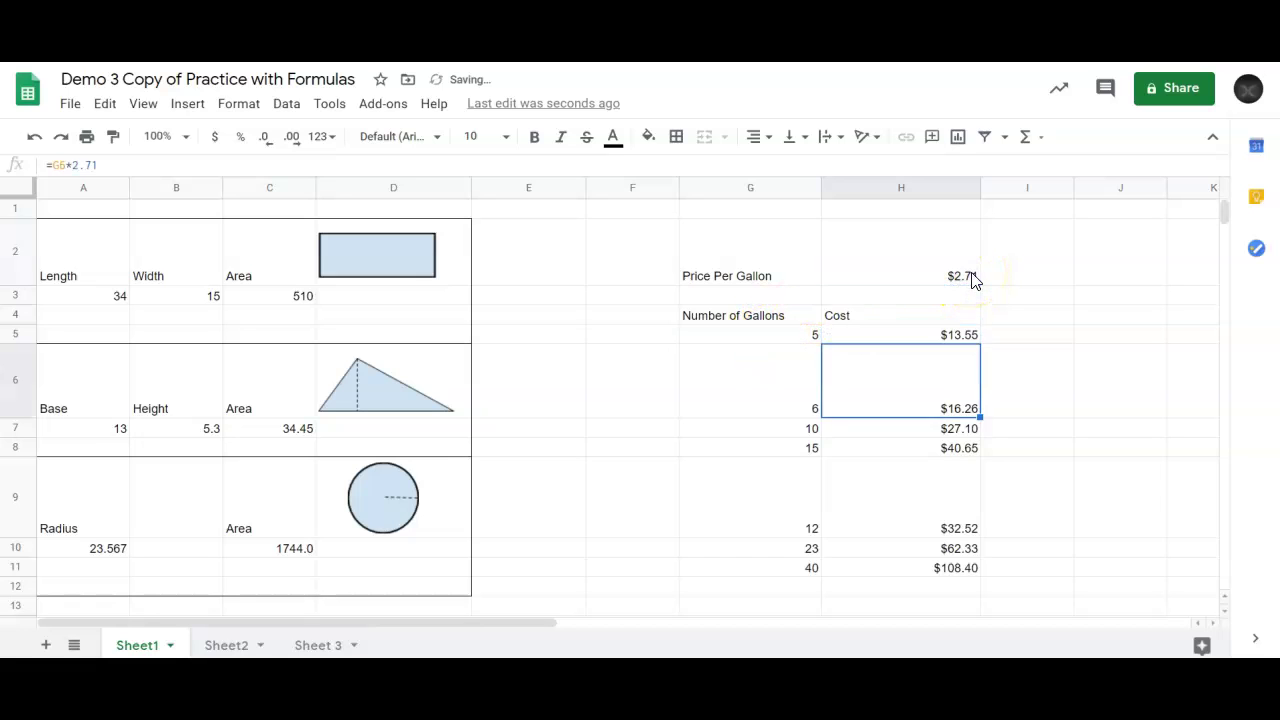
# - Fill H5 down to H11, producing $0.00 and #VALUE! from drifting references like =G6*H3
pyautogui.click(953, 336)
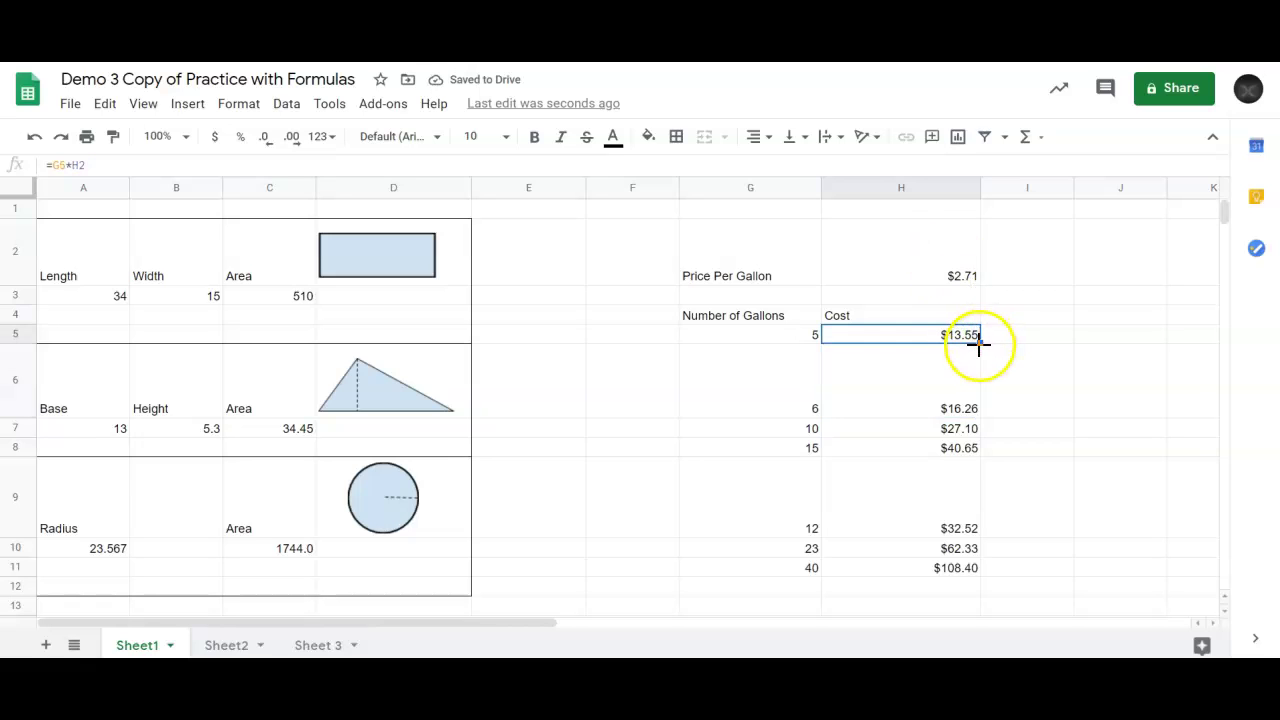
pyautogui.moveTo(979, 343); pyautogui.dragTo(967, 577)
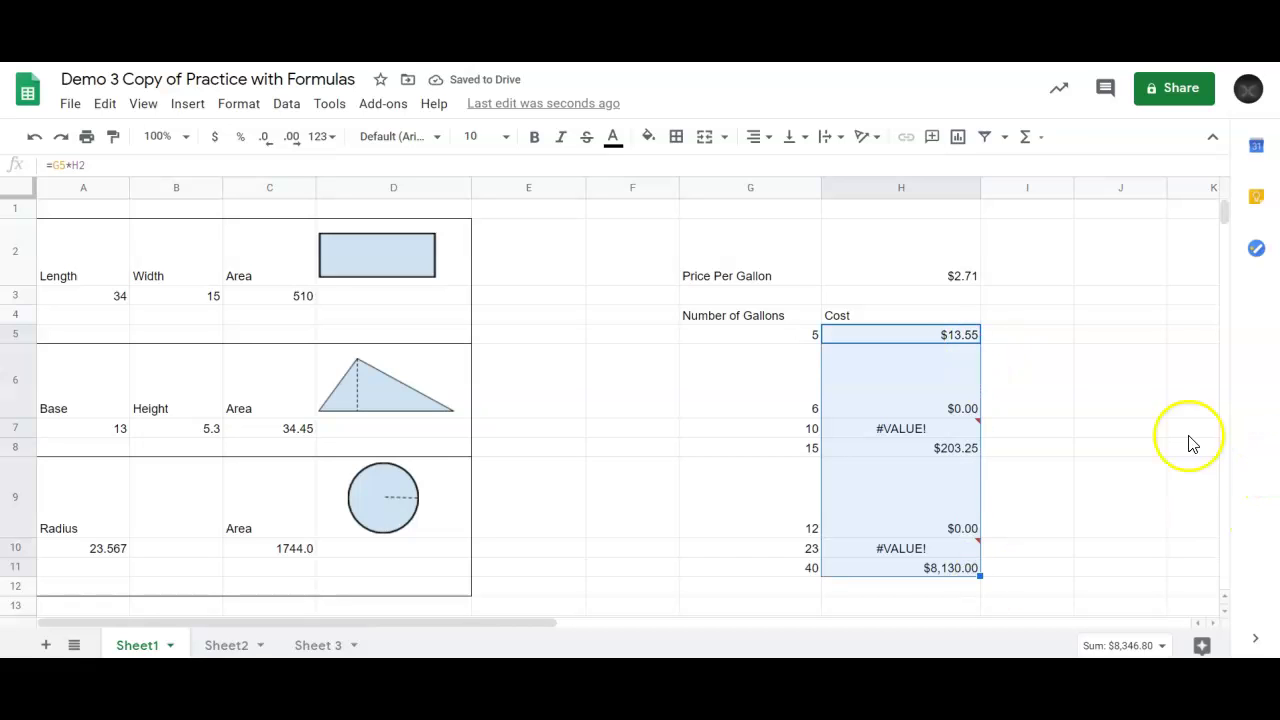
pyautogui.click(938, 378)
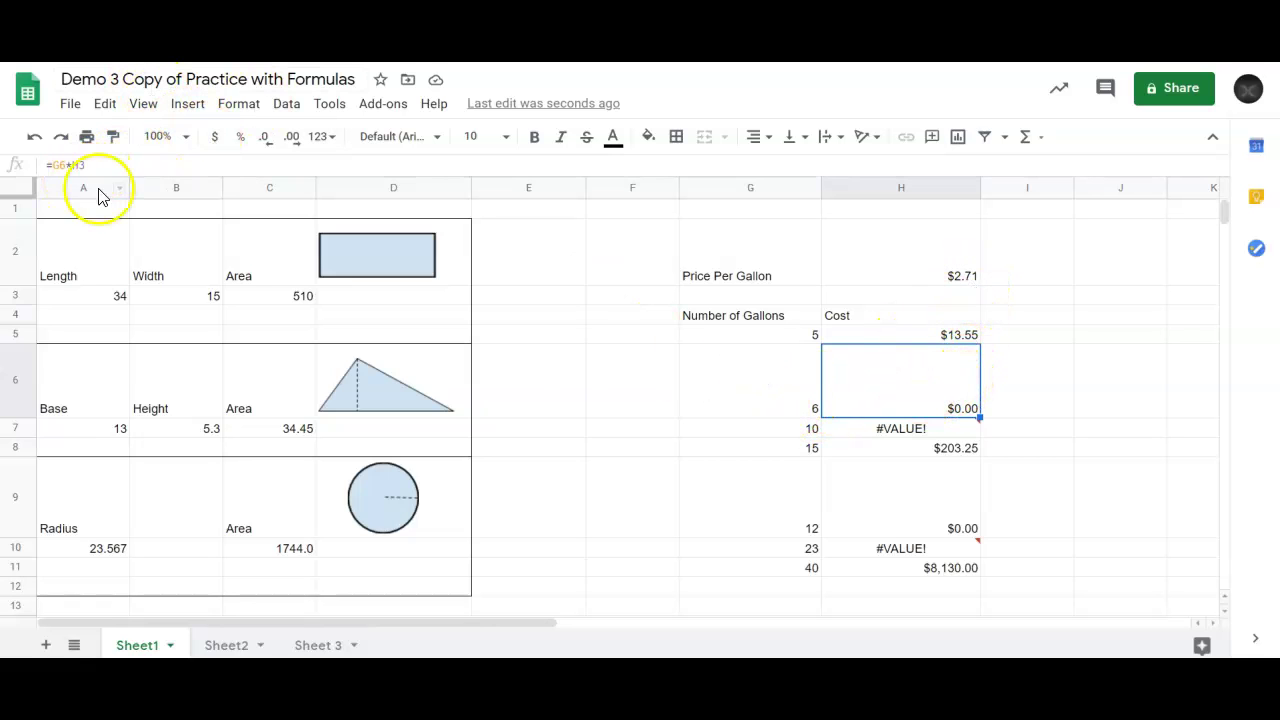
pyautogui.click(791, 402)
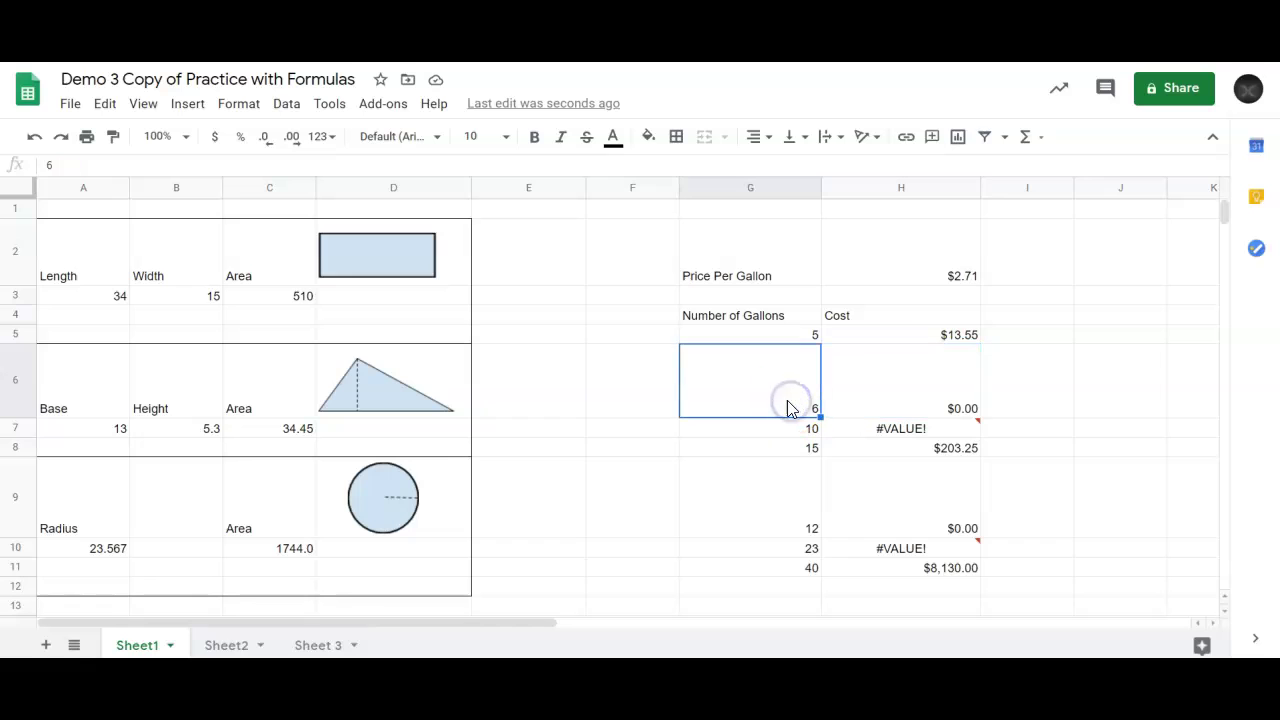
pyautogui.click(893, 406)
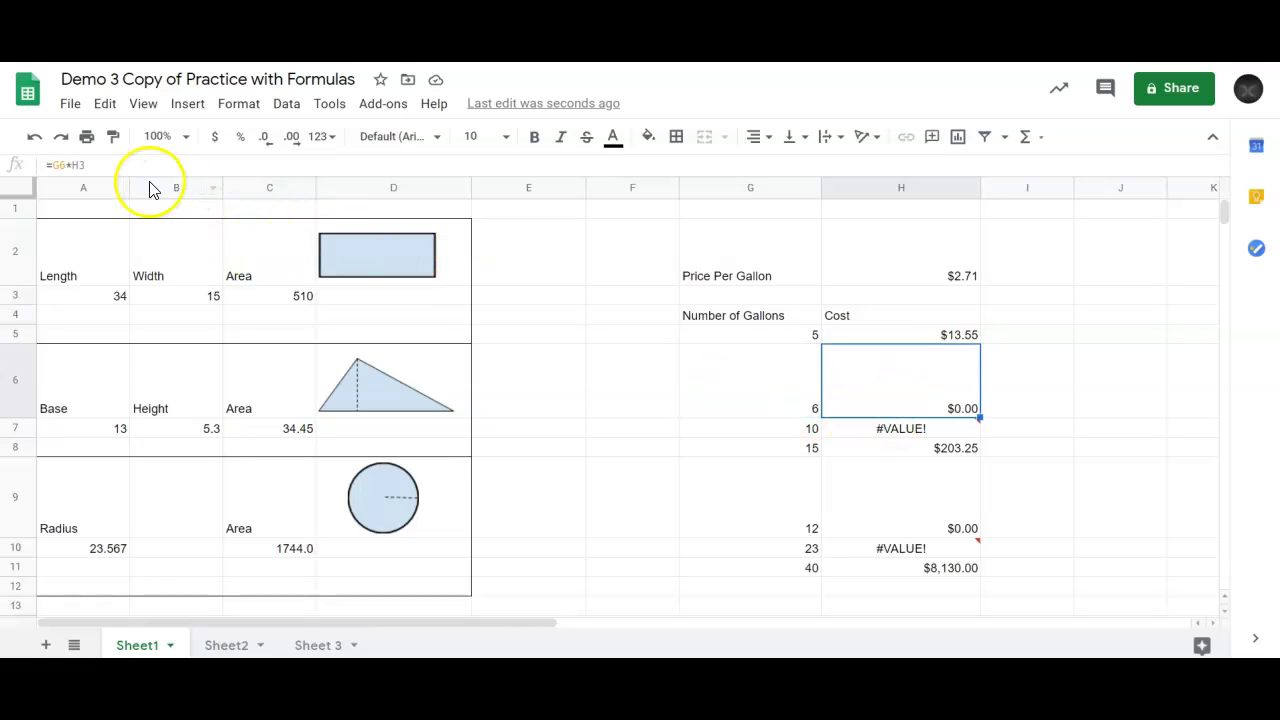
pyautogui.click(962, 279)
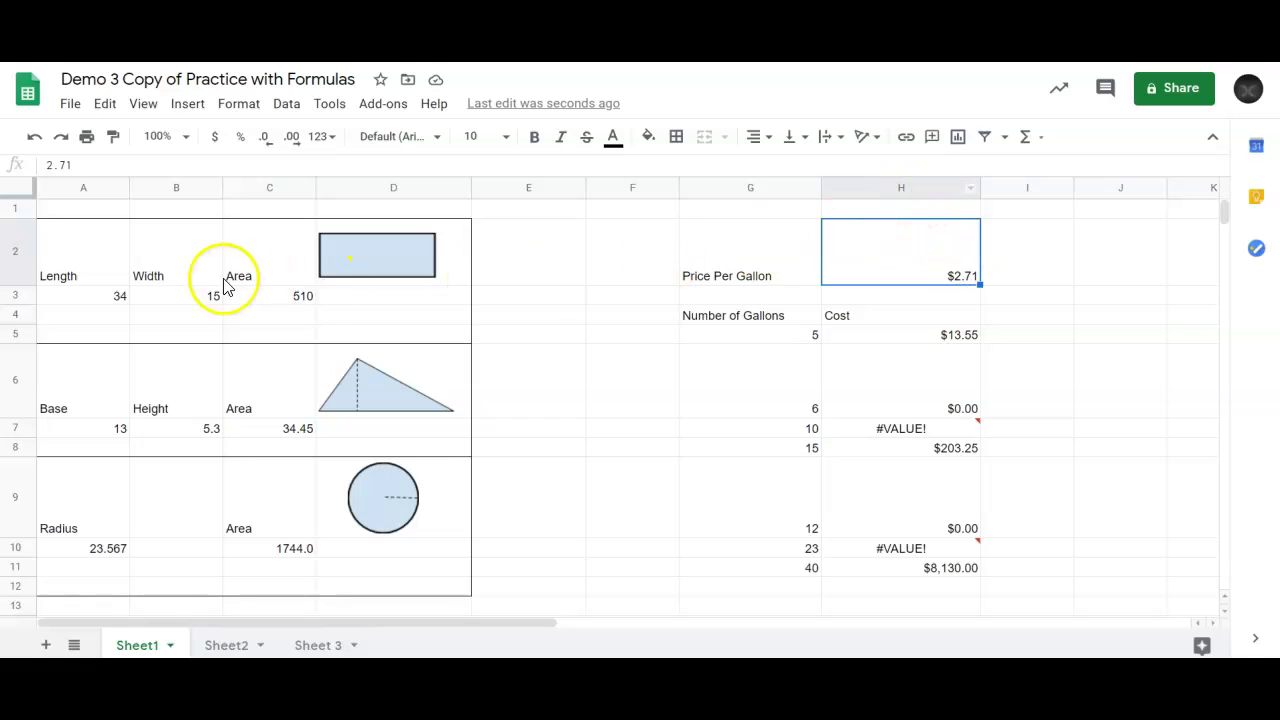
pyautogui.click(948, 404)
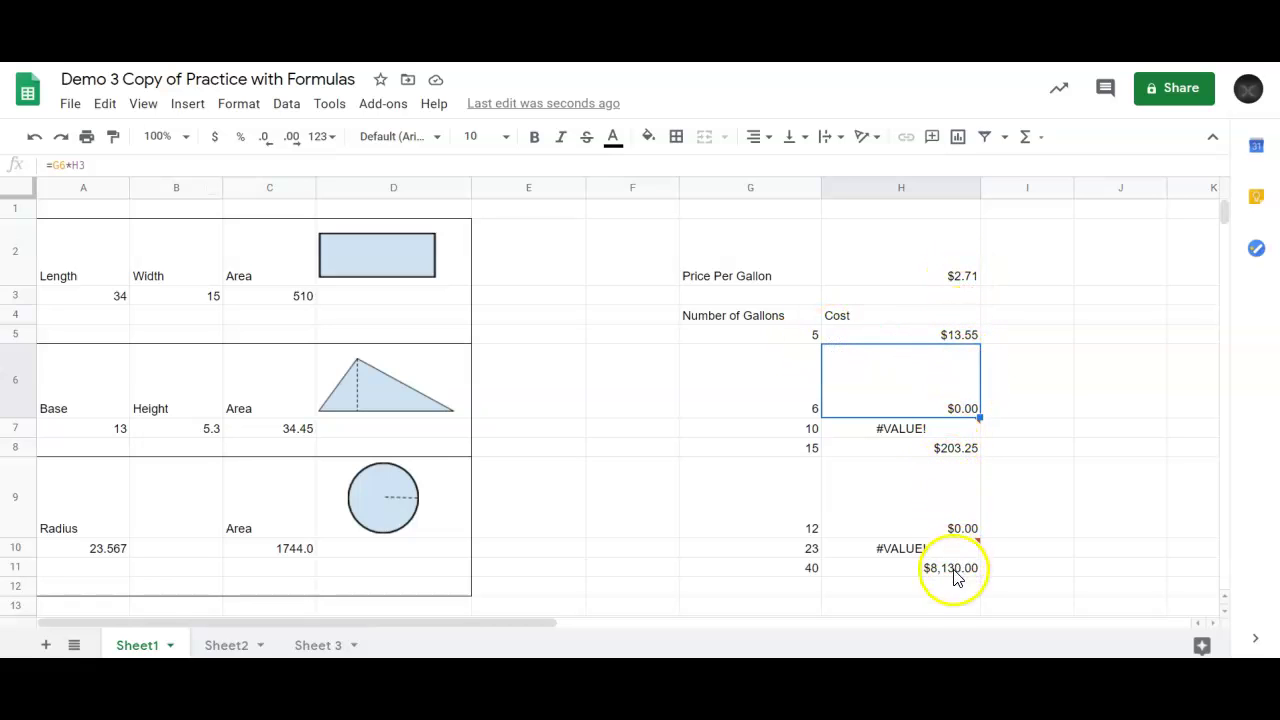
pyautogui.click(953, 335)
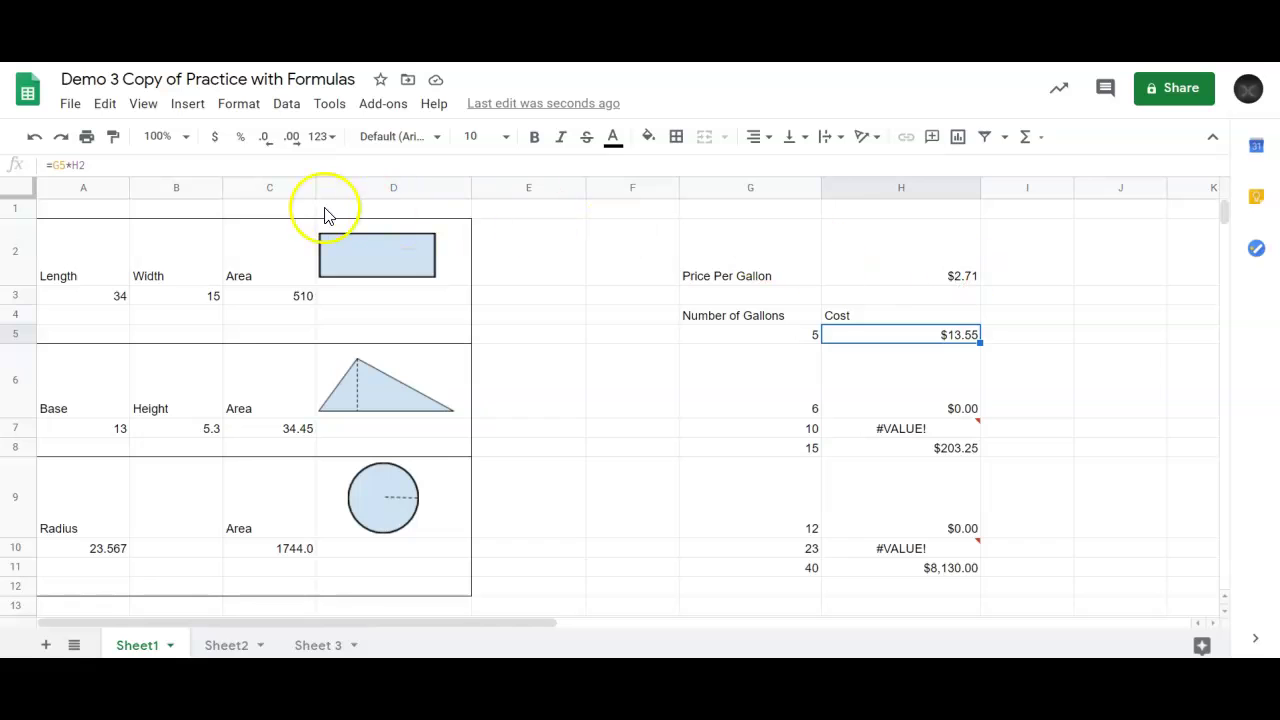
# - Change H5 to =G5*H$2 and fill to H11, giving costs like $16.26 and $27.10
pyautogui.click(80, 167)
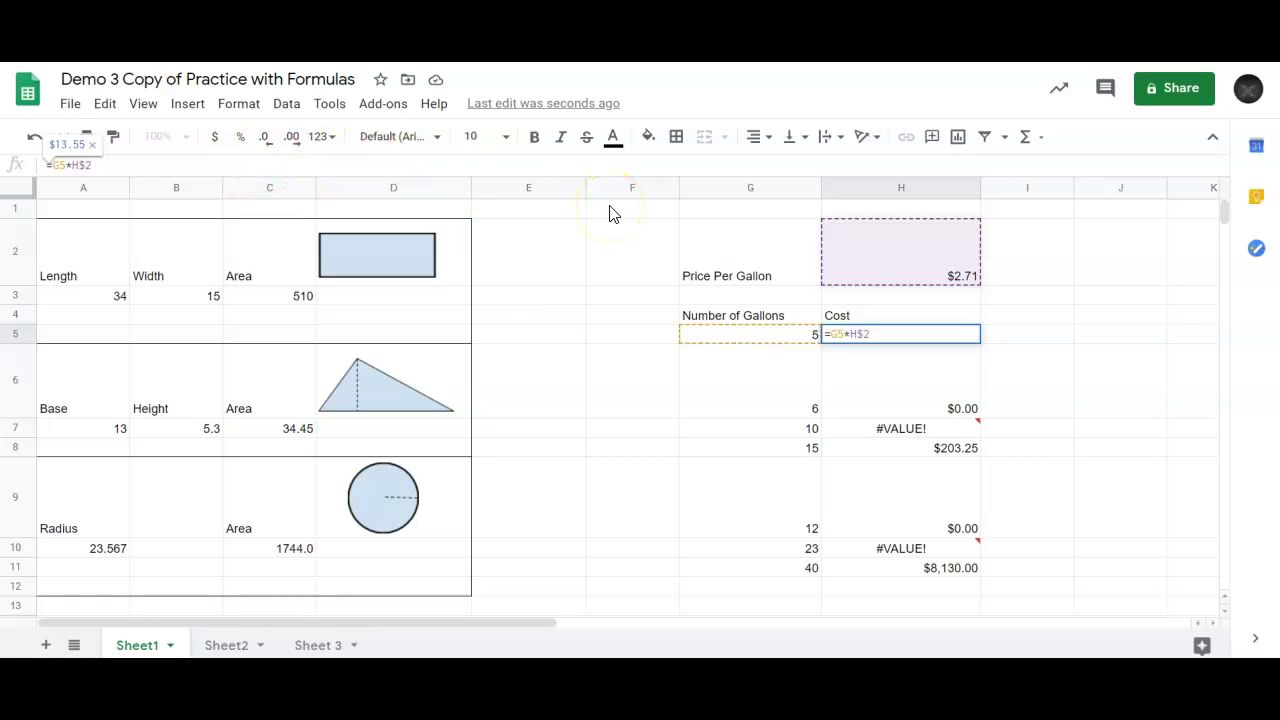
pyautogui.press('Return')
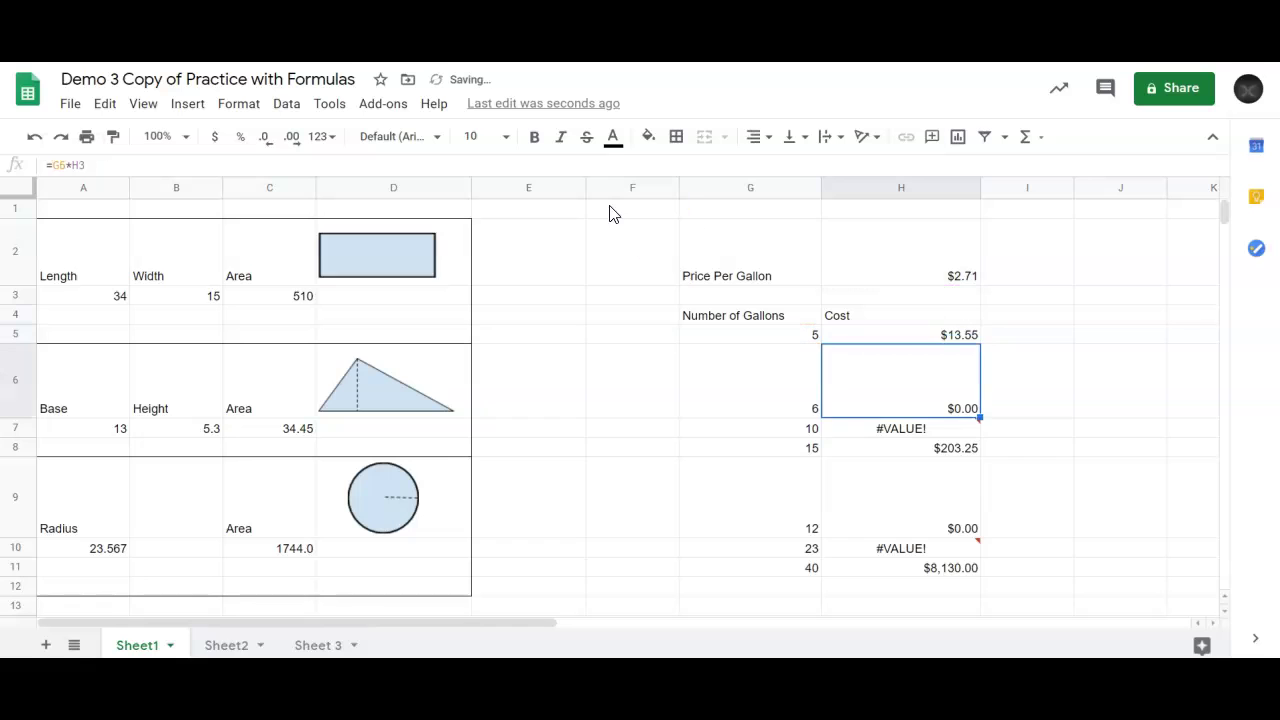
pyautogui.click(935, 337)
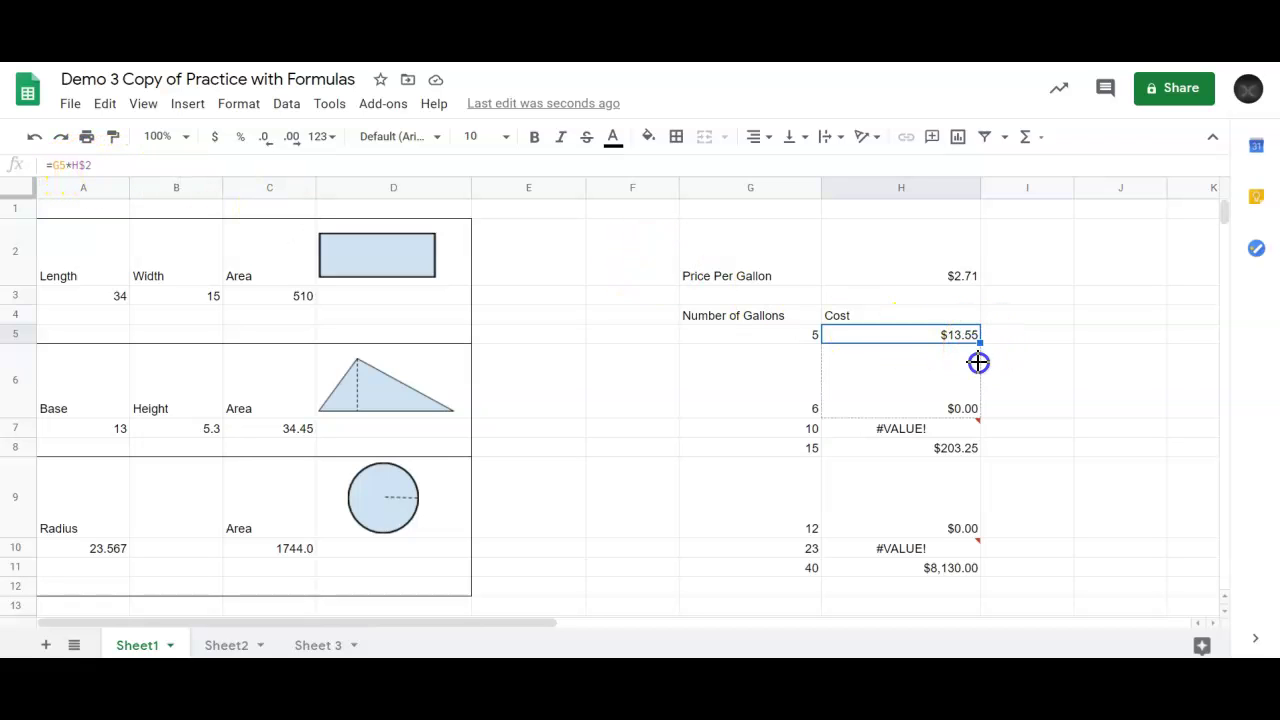
pyautogui.moveTo(966, 431); pyautogui.dragTo(959, 476)
pyautogui.moveTo(948, 570); pyautogui.dragTo(947, 570)
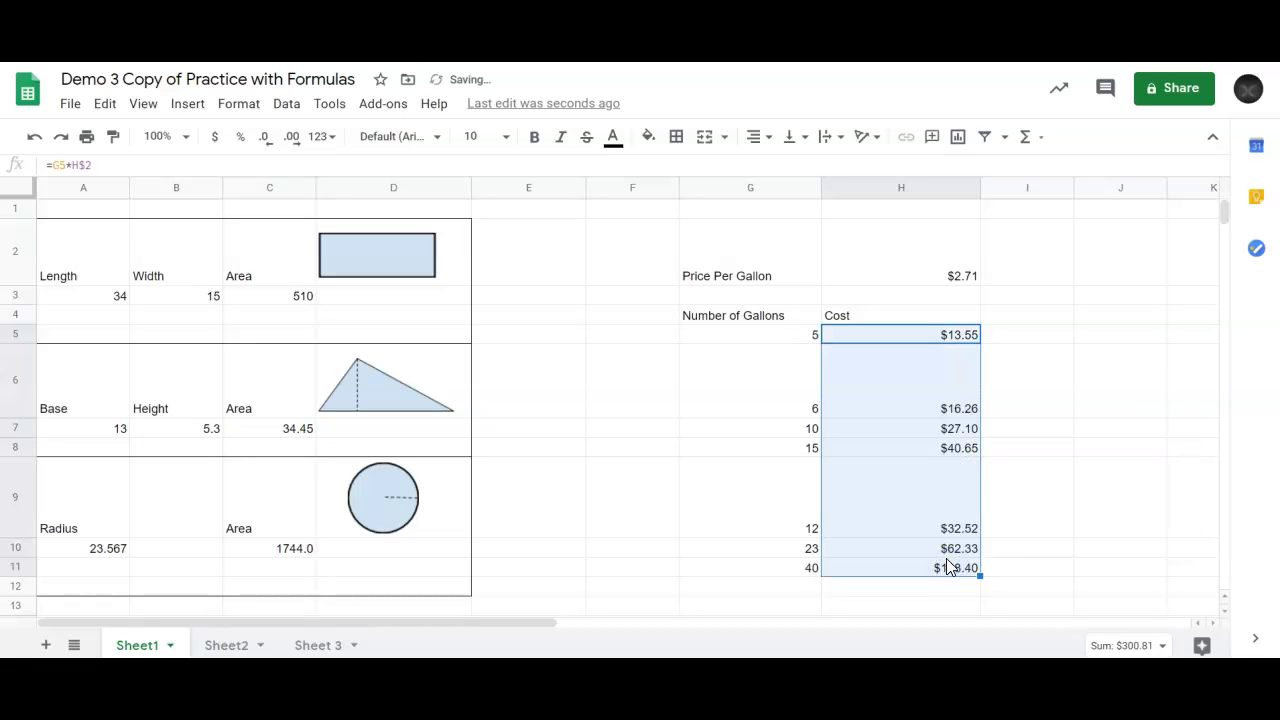
pyautogui.click(952, 410)
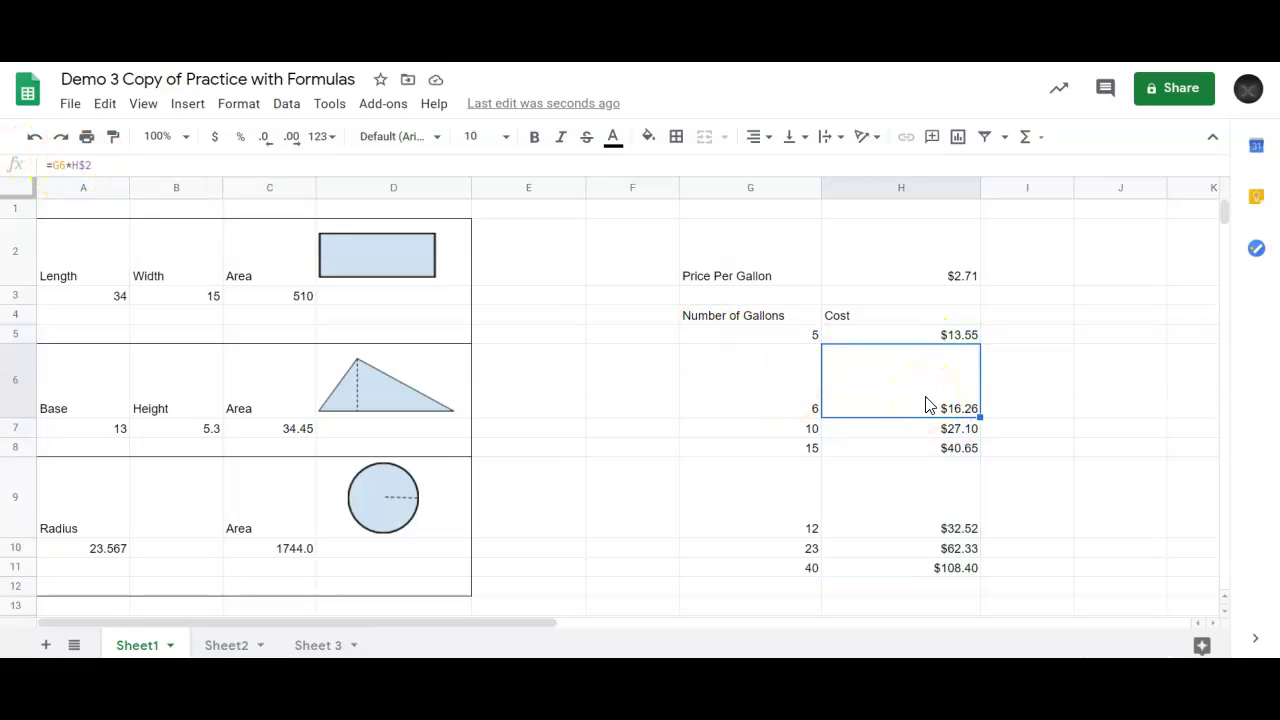
pyautogui.click(930, 429)
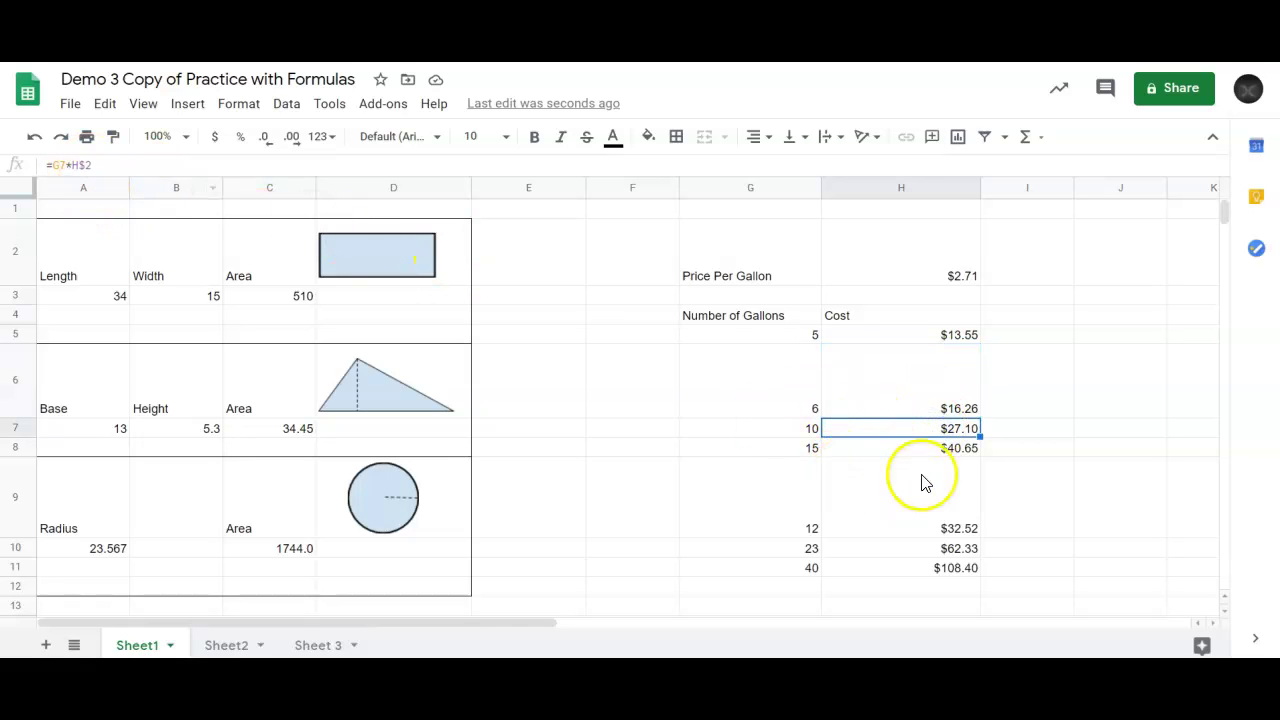
pyautogui.click(950, 448)
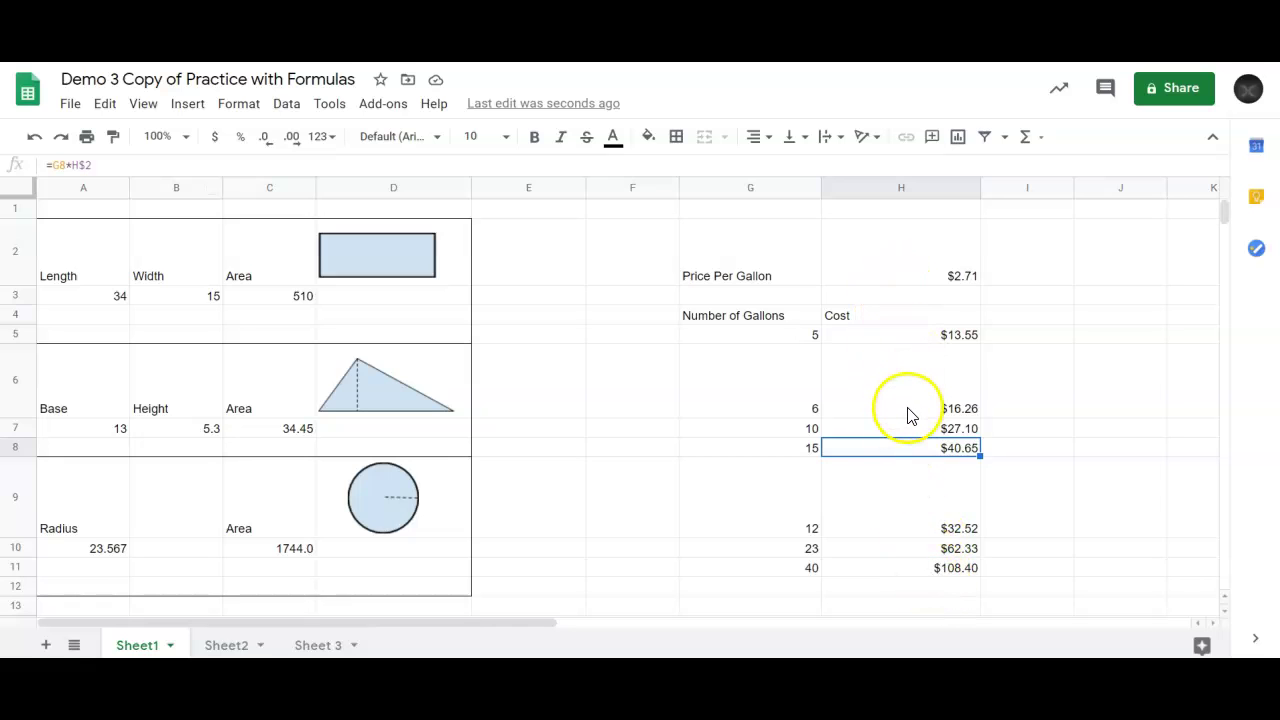
pyautogui.click(958, 336)
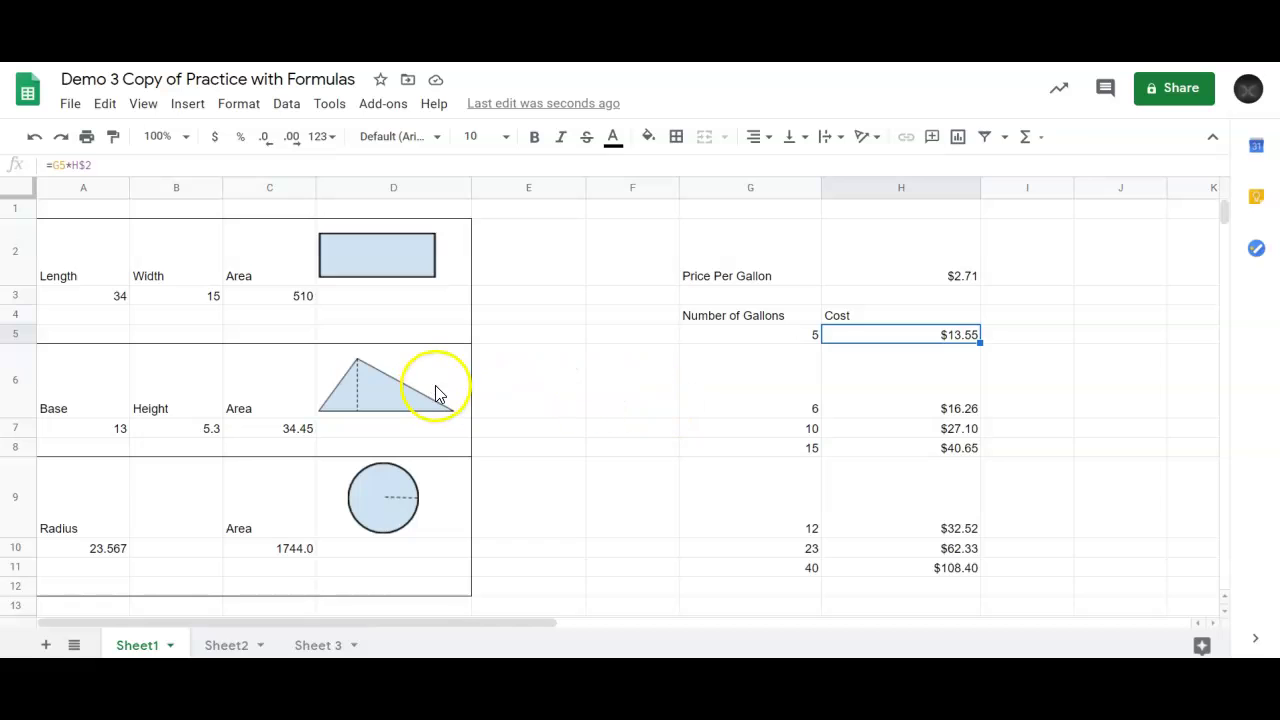
pyautogui.click(303, 300)
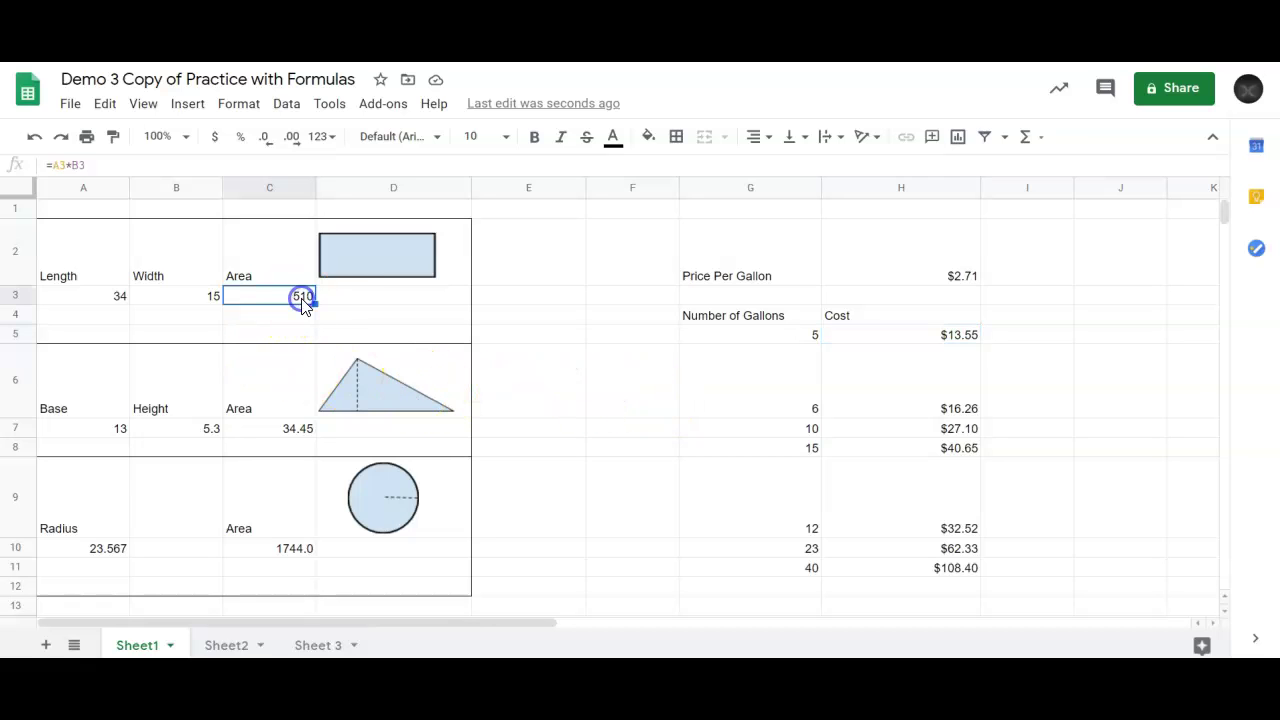
pyautogui.click(296, 438)
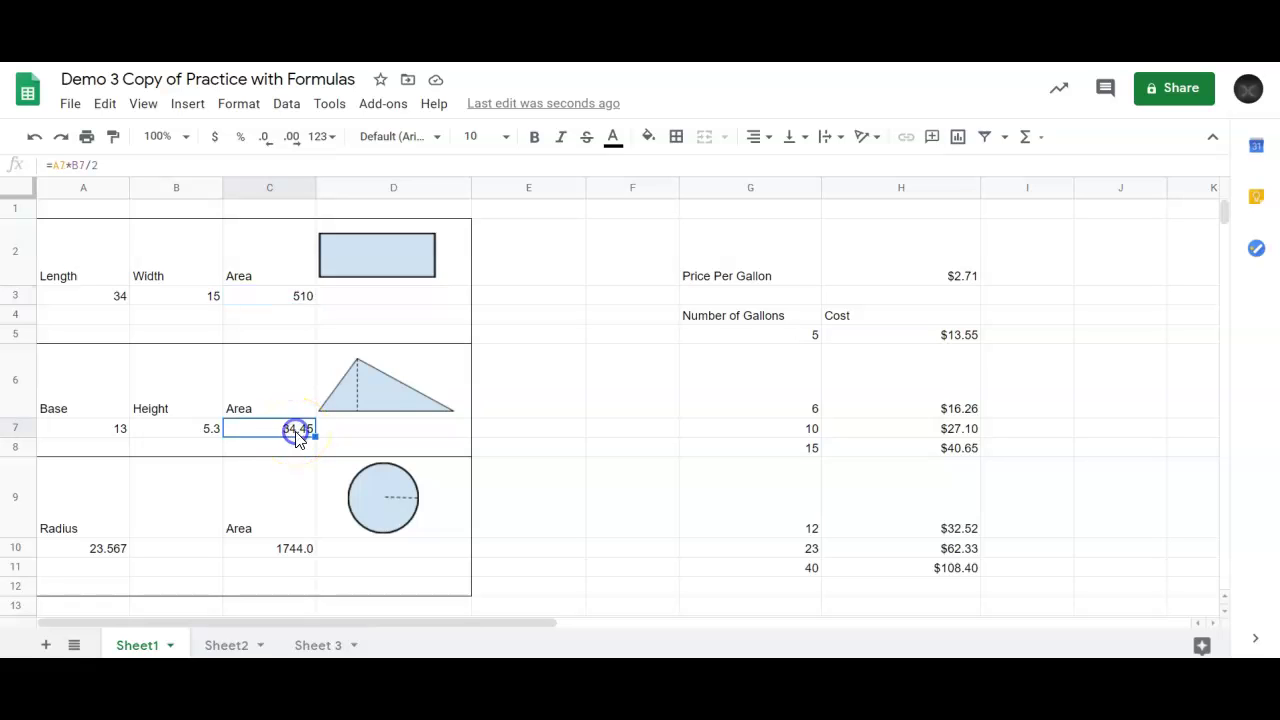
pyautogui.click(295, 555)
pyautogui.click(297, 298)
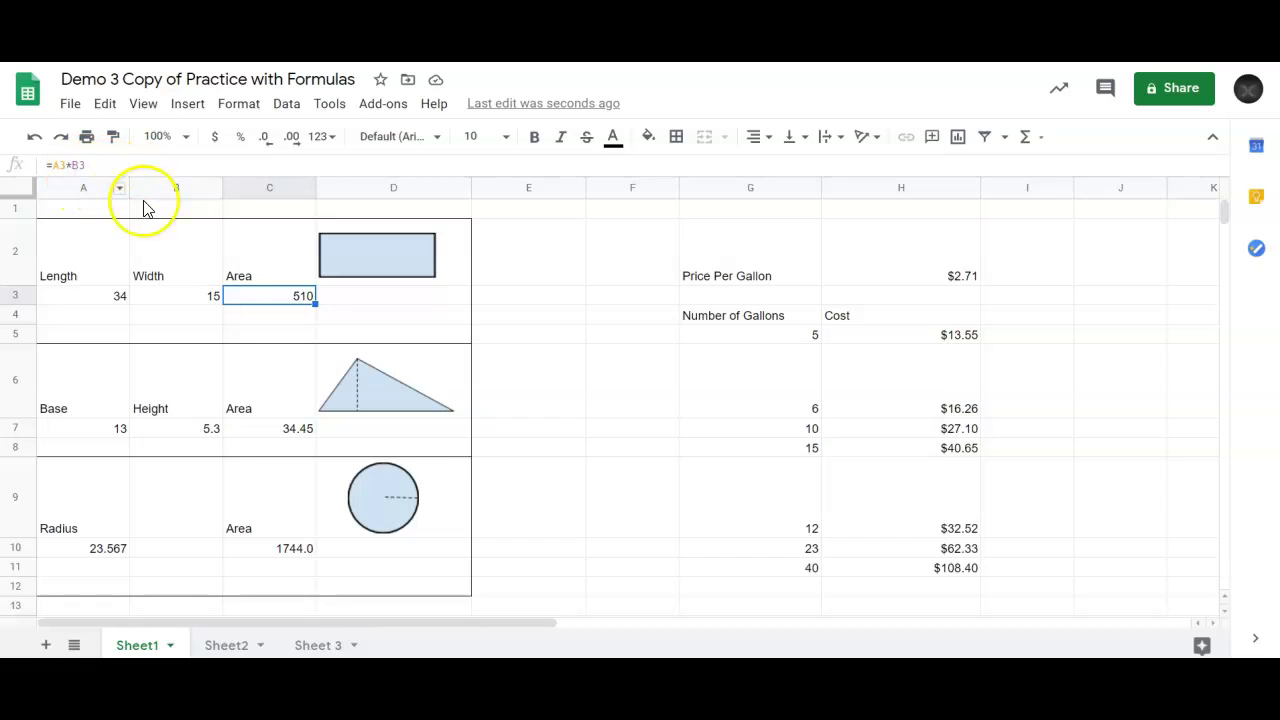